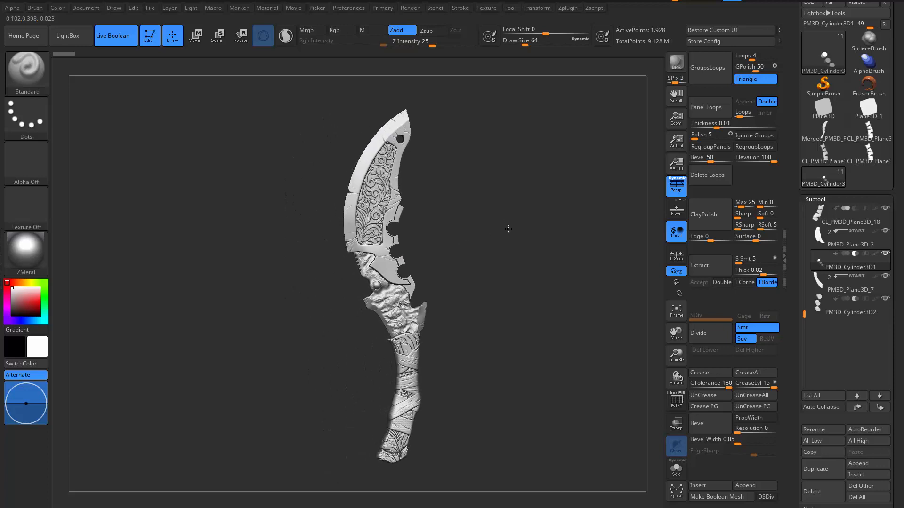
- Compare the knife with Live Boolean turned off and back on, and frame the whole model
left_click(116, 35)
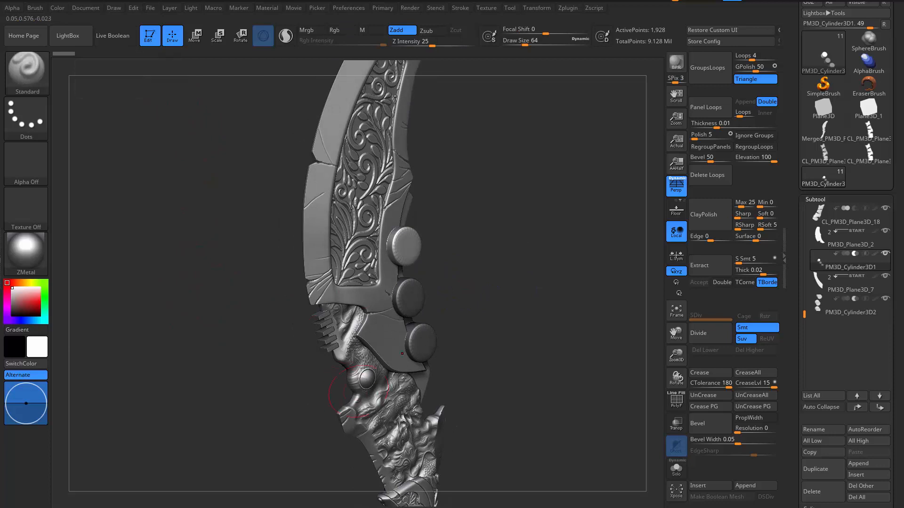
left_click(115, 37)
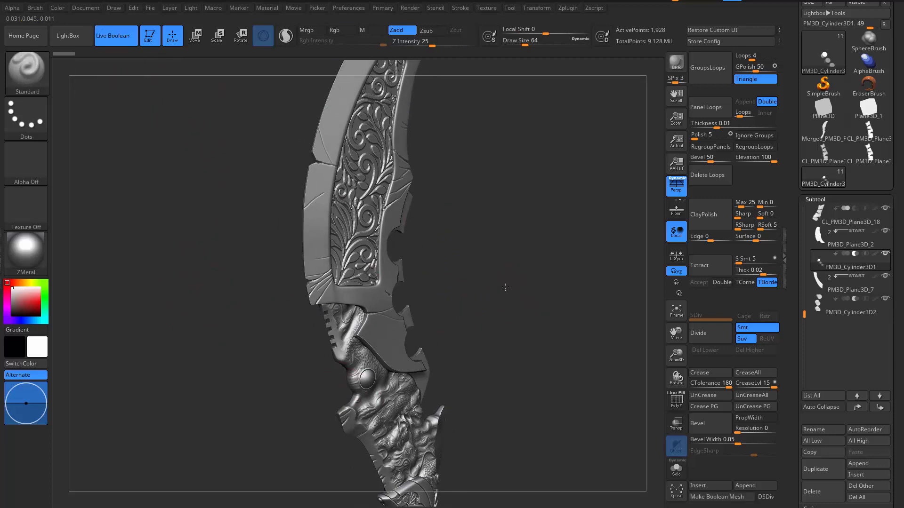
key("f")
mouse_move(505, 287)
left_mouse_down()
mouse_move(496, 254)
mouse_move(475, 272)
mouse_move(502, 278)
left_mouse_up()
- Generate a boolean mesh of the knife with dynamic subdivision (DSDiv) allowed
left_click_drag(793, 416, 838, 302)
left_click(832, 293)
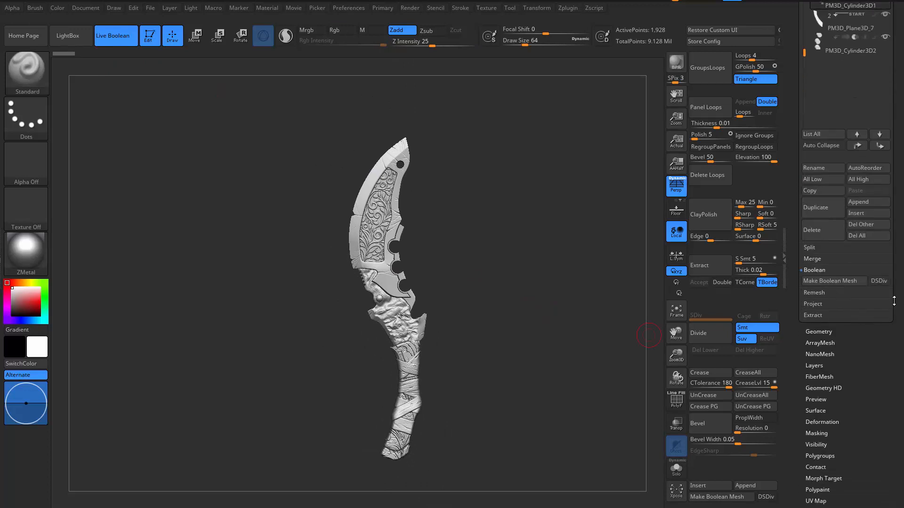
left_click(884, 283)
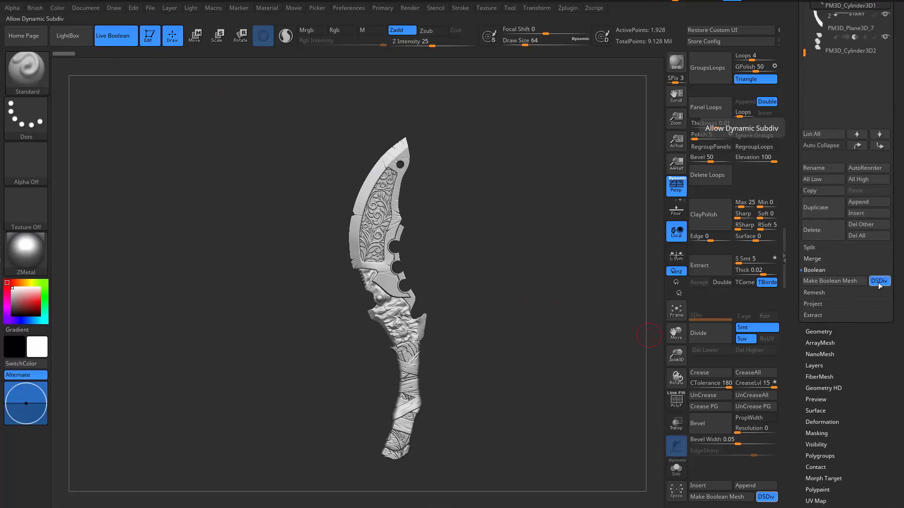
left_click(826, 282)
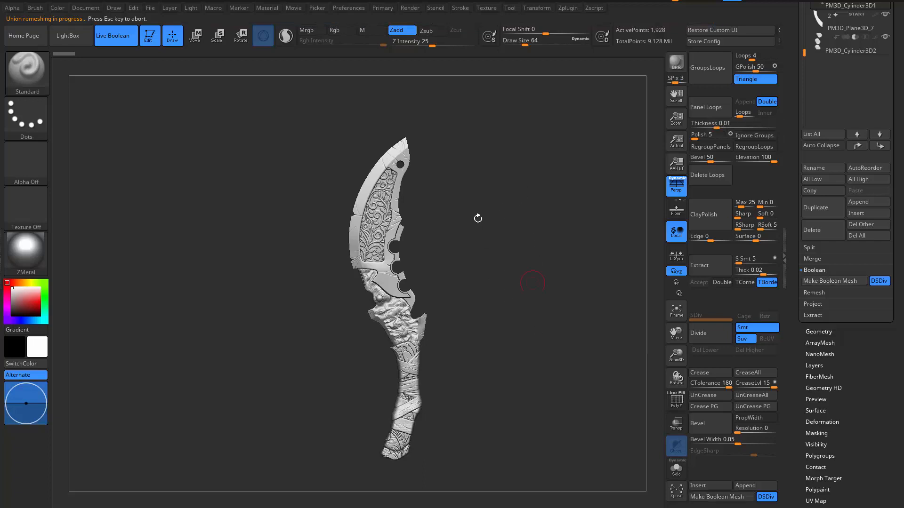
- Load the resulting UMesh_PM3D_Plane3D_5 tool in place of the original knife tool
mouse_move(512, 234)
left_mouse_down()
mouse_move(528, 222)
mouse_move(575, 271)
left_mouse_up()
mouse_move(575, 272)
left_mouse_down()
mouse_move(536, 271)
mouse_move(524, 236)
mouse_move(635, 223)
left_mouse_up()
left_click_drag(791, 128, 827, 293)
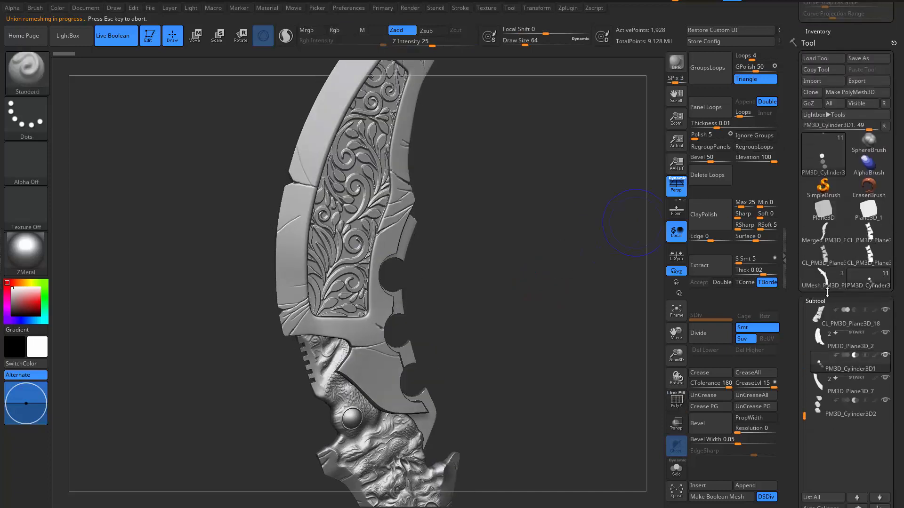
mouse_move(832, 288)
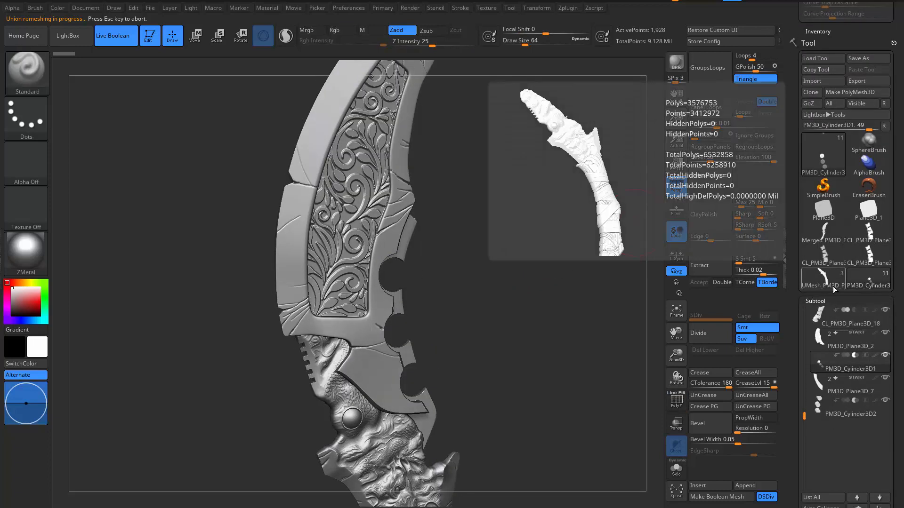
left_click(828, 283)
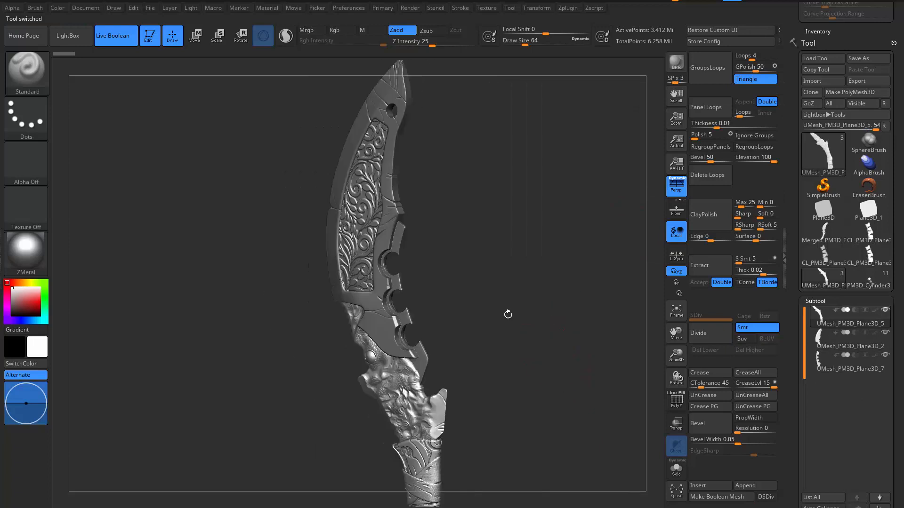
- Inspect the polygroups and wireframe of the boolean mesh along the guard, blade and grip, toggling PolyFrame
key("shift+f")
mouse_move(508, 307)
left_mouse_down("alt")
mouse_move(534, 219)
mouse_move(551, 251)
mouse_move(543, 259)
left_mouse_up("alt")
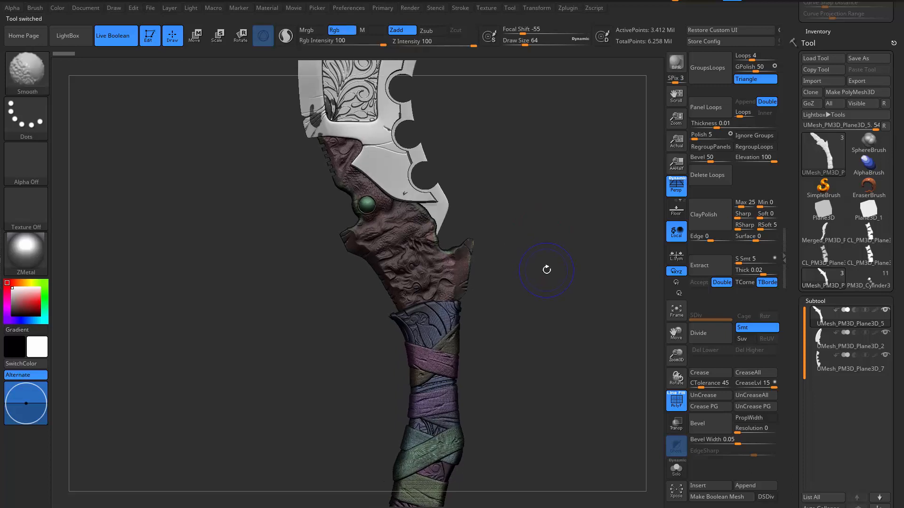
key("shift+f")
key("shift+f")
key("shift+f")
mouse_move(553, 268)
left_mouse_down()
mouse_move(535, 265)
mouse_move(551, 264)
mouse_move(553, 281)
mouse_move(529, 271)
left_mouse_up()
key("shift+f")
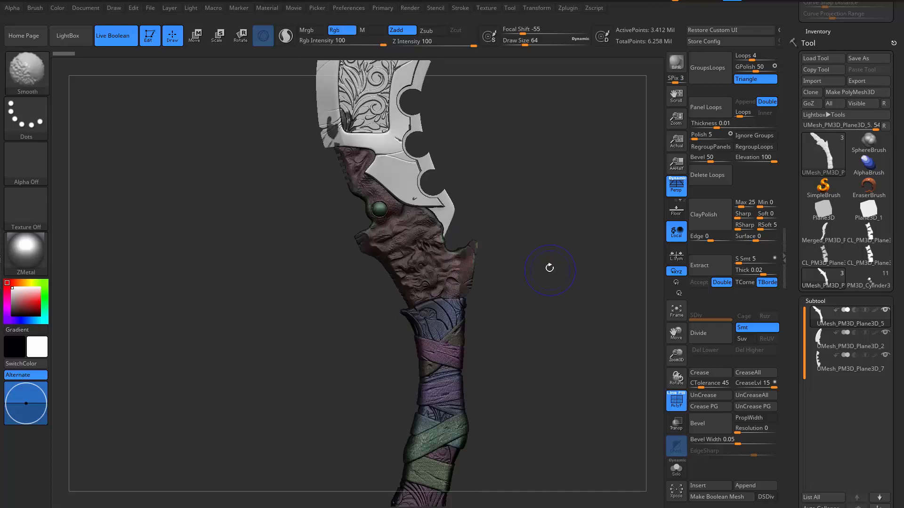
key("shift+f")
mouse_move(544, 238)
left_mouse_down()
mouse_move(567, 298)
mouse_move(535, 268)
mouse_move(559, 265)
mouse_move(537, 248)
mouse_move(538, 283)
mouse_move(555, 264)
mouse_move(520, 259)
mouse_move(579, 277)
left_mouse_up()
key("shift+f")
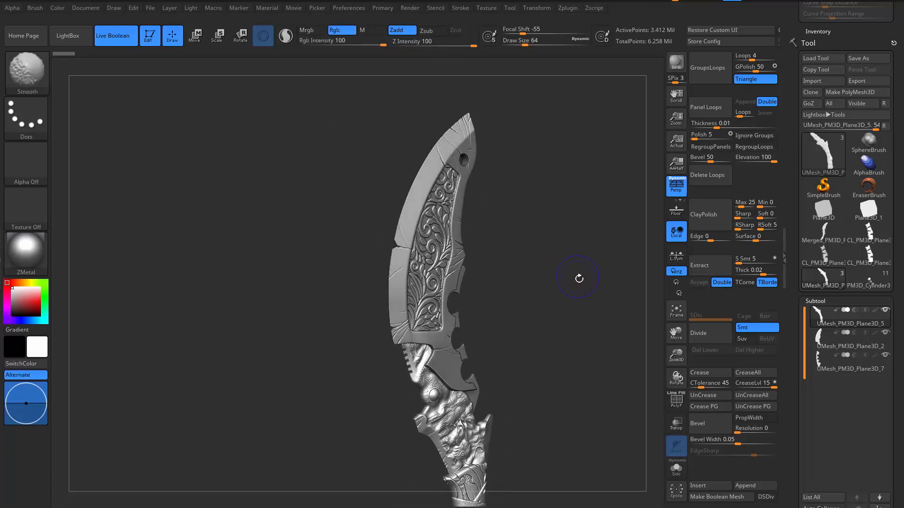
key("shift+f")
left_click_drag(568, 361, 585, 373)
key("shift+f")
left_click_drag(580, 433, 590, 317, "alt")
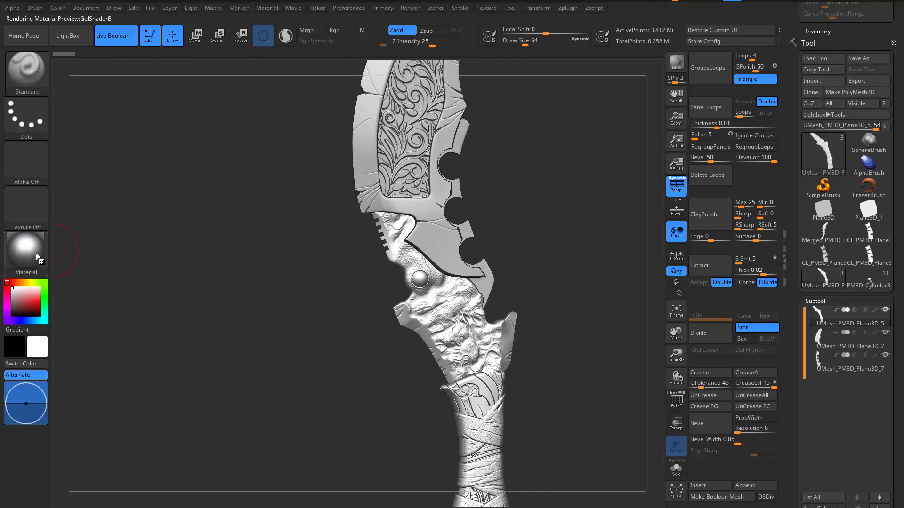
- Switch the material to BasicMaterial and set the draw size to 16
left_click(26, 254)
left_click(128, 404)
left_click_drag(583, 281, 388, 244)
key("space")
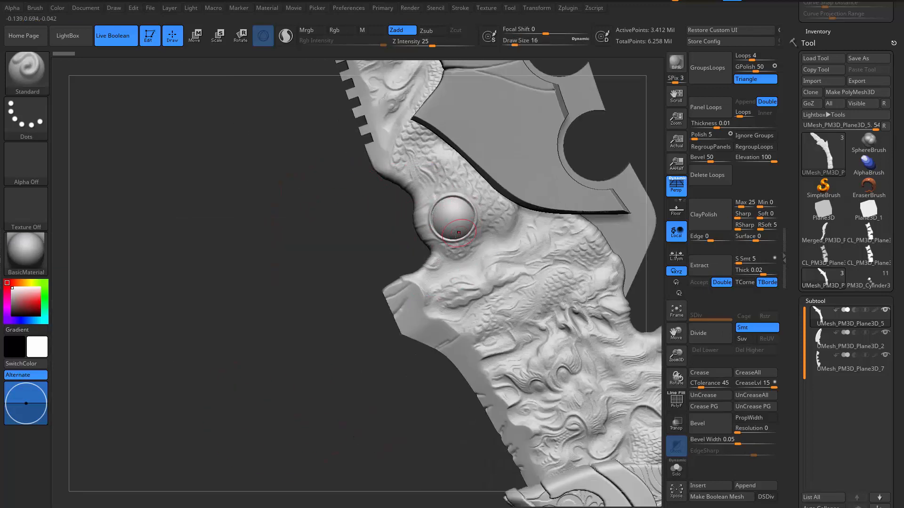
mouse_move(350, 260)
left_mouse_down()
mouse_move(405, 247)
mouse_move(366, 231)
mouse_move(363, 250)
mouse_move(343, 249)
mouse_move(409, 280)
left_mouse_up()
mouse_move(558, 286)
left_mouse_down()
mouse_move(588, 289)
mouse_move(558, 294)
mouse_move(572, 298)
mouse_move(555, 304)
mouse_move(557, 279)
mouse_move(562, 315)
mouse_move(544, 353)
left_mouse_up()
- Examine the handle's polygroups under BasicMaterial by toggling PolyFrame around the guard and over the whole knife
key("shift+f")
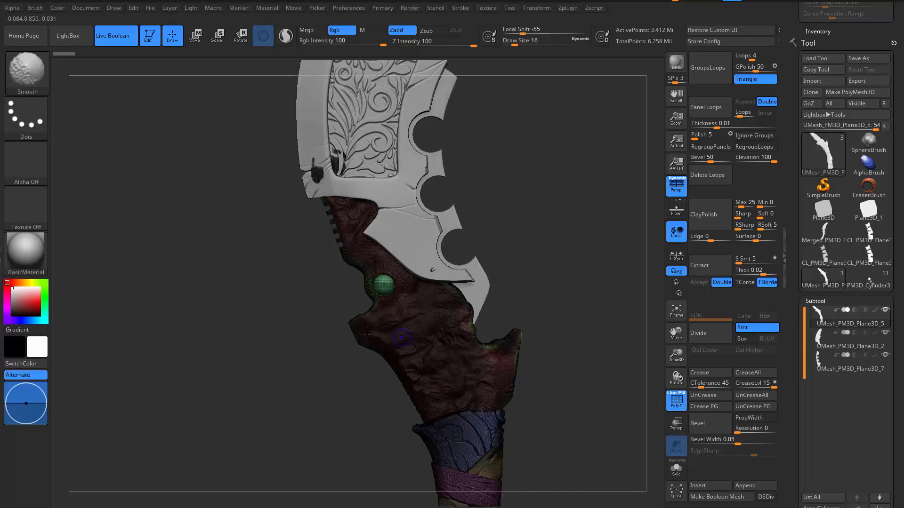
mouse_move(555, 360)
left_mouse_down()
mouse_move(567, 363)
mouse_move(571, 272)
mouse_move(542, 244)
mouse_move(554, 272)
mouse_move(550, 257)
mouse_move(497, 272)
left_mouse_up()
key("shift+f")
key("shift+f")
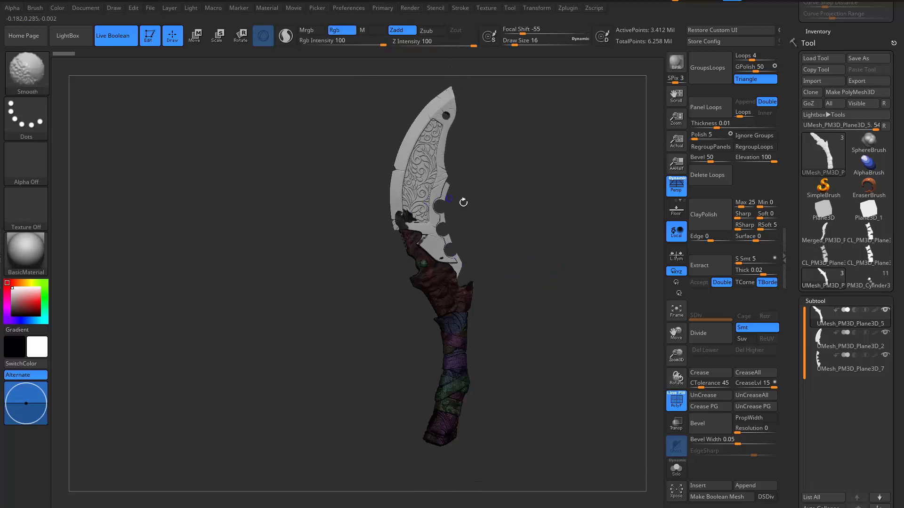
key("shift+f")
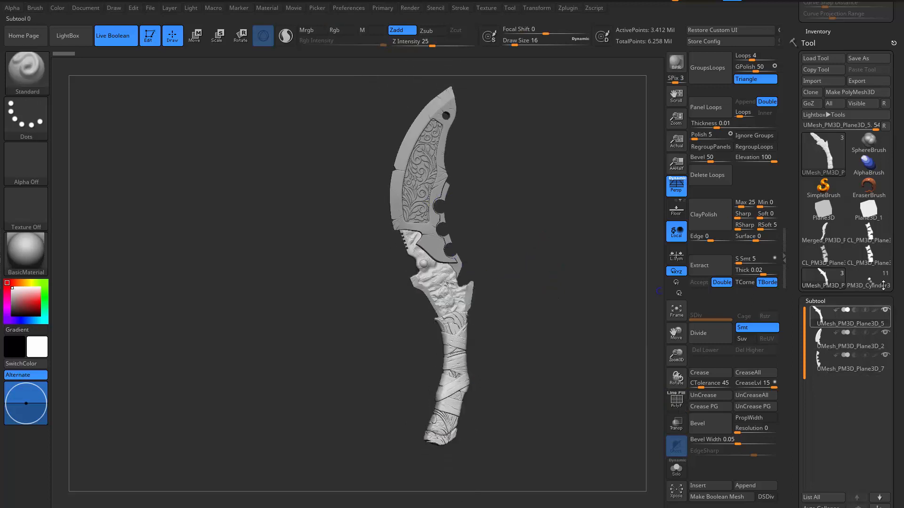
- Review the original tool's subtool list and return to the UMesh_PM3D_Plane3D_5 tool for comparison
left_click(874, 283)
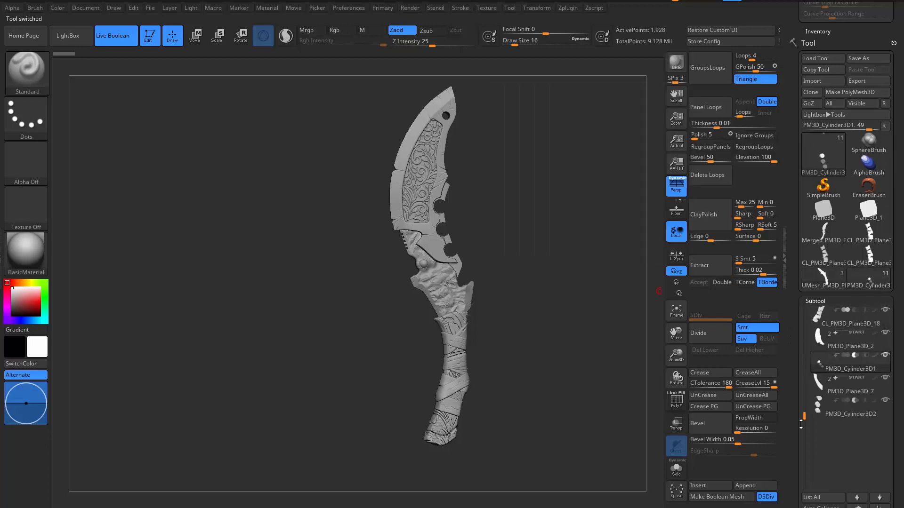
left_click_drag(806, 415, 805, 361)
scroll(840, 408, "down", 3)
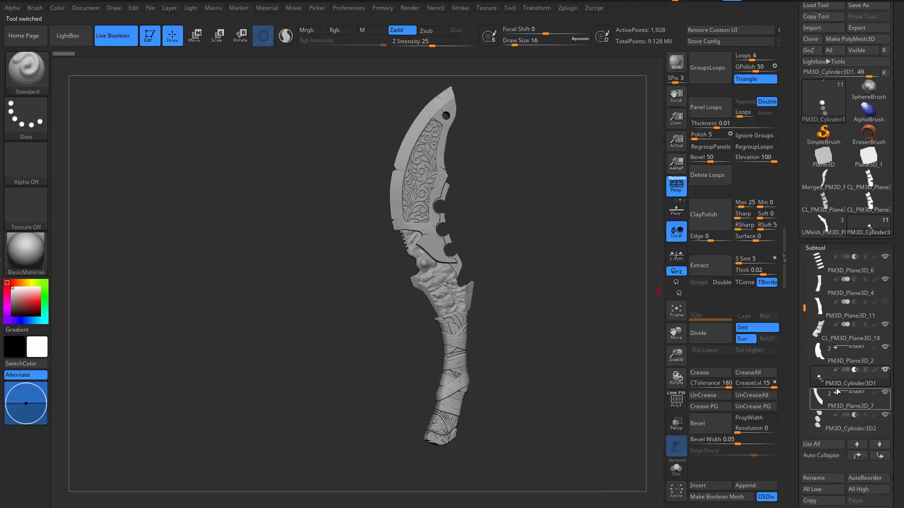
left_click(829, 225)
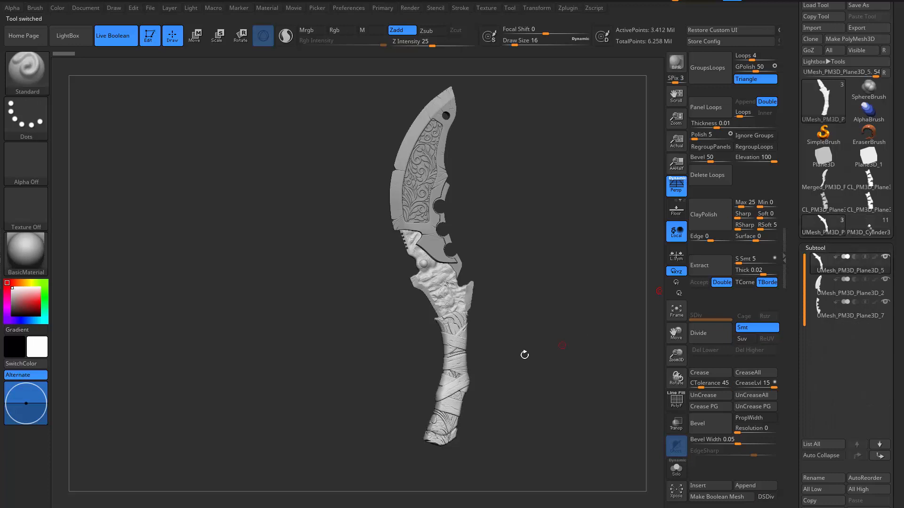
- Check how the boolean mesh's guard and wrapped grip are divided into polygroups with PolyFrame
mouse_move(524, 354)
left_mouse_down()
mouse_move(559, 309)
mouse_move(545, 295)
mouse_move(597, 318)
mouse_move(591, 362)
left_mouse_up()
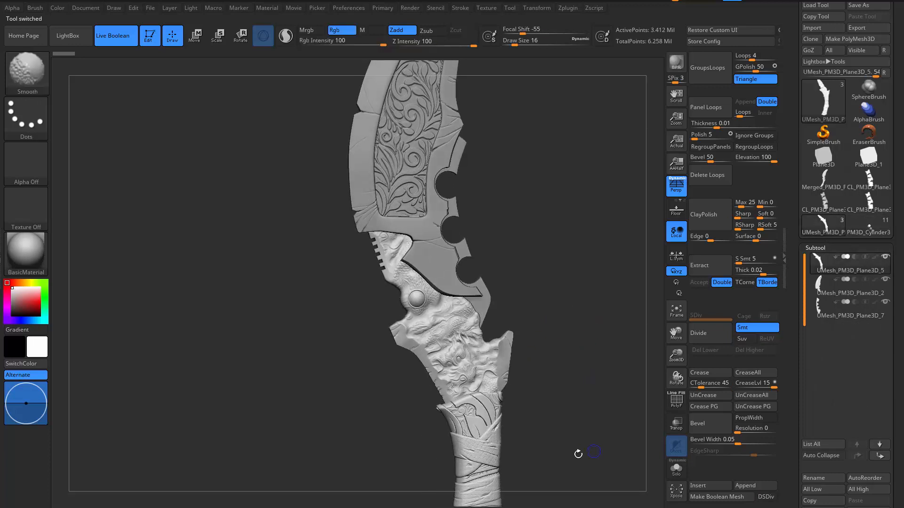
key("shift+f")
left_click_drag(569, 392, 575, 391)
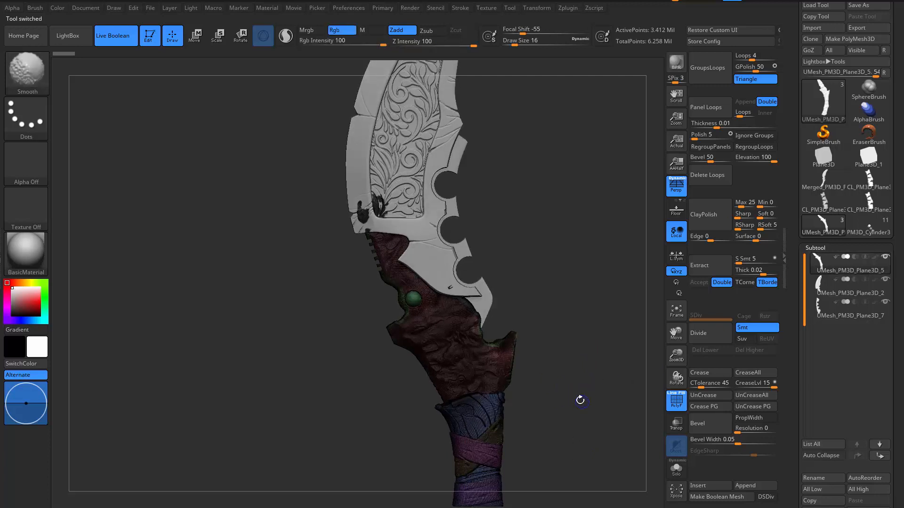
key("shift+f")
mouse_move(584, 347)
left_mouse_down()
mouse_move(530, 270)
mouse_move(547, 236)
mouse_move(514, 262)
left_mouse_up()
- Isolate the guard's pointed tip with a rectangular selection and show the rest of the handle again
key("ctrl+shift")
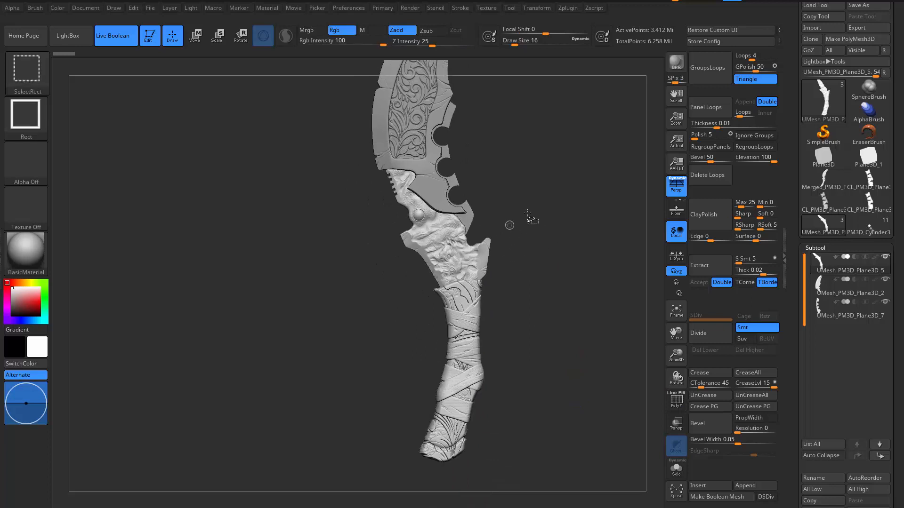
mouse_move(527, 213)
left_mouse_down("ctrl+shift")
mouse_move(484, 286)
mouse_move(483, 259)
left_mouse_up("ctrl+shift")
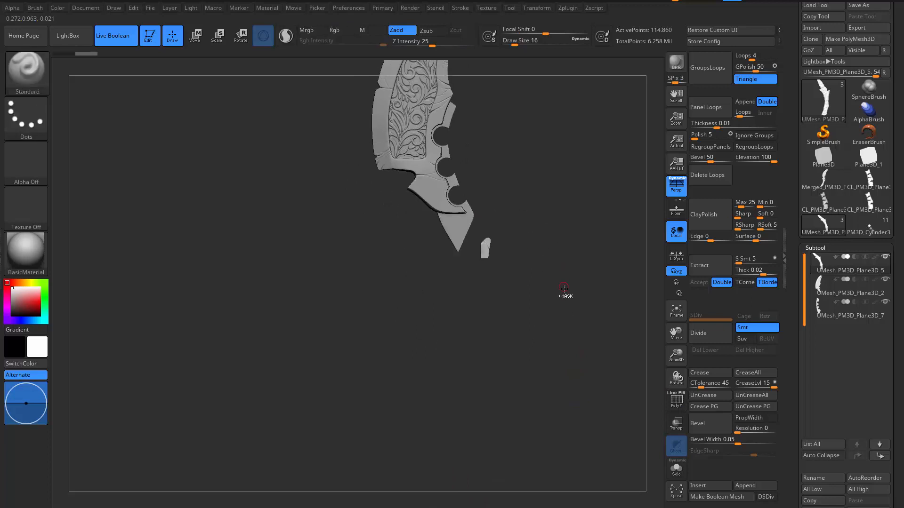
key("ctrl+shift")
left_click(560, 248, "ctrl+shift")
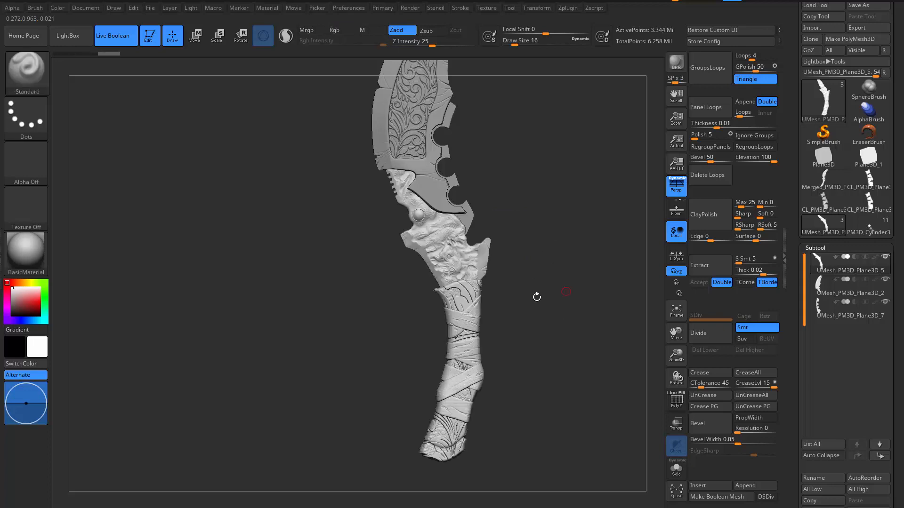
- Re-examine the guard and upper grip of the boolean mesh with PolyFrame on and off
key("shift+f")
right_click_drag(554, 289, 581, 305, "ctrl")
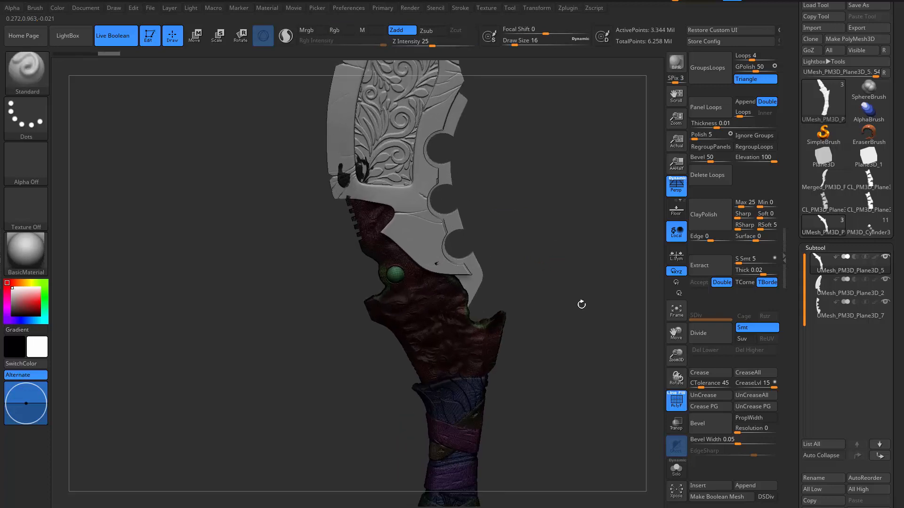
left_click_drag(581, 304, 394, 368)
key("shift+f")
key("shift+f")
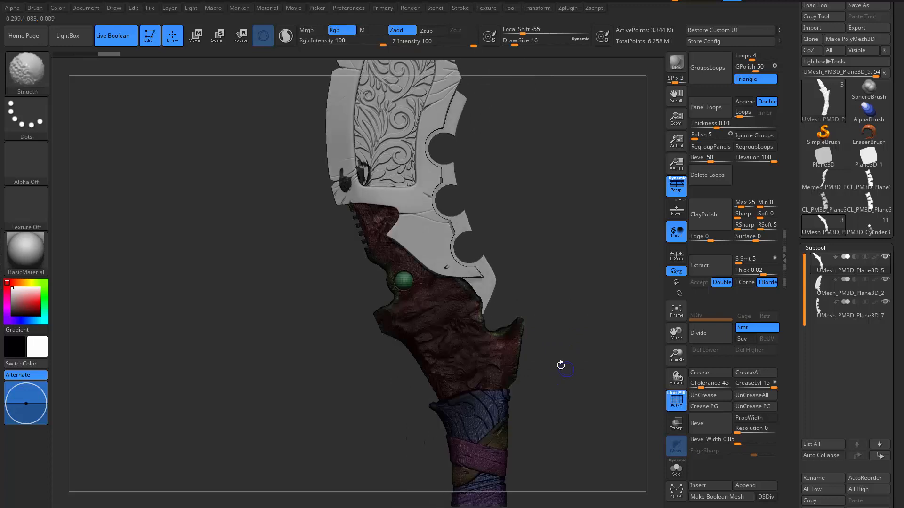
mouse_move(553, 386)
left_mouse_down()
mouse_move(487, 394)
mouse_move(580, 391)
left_mouse_up()
key("shift+f")
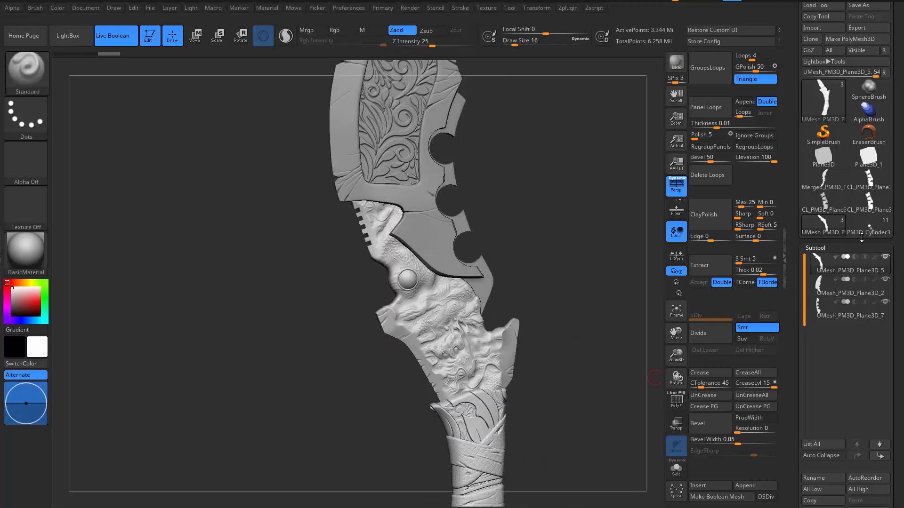
- Switch back to the original PM3D_Cylinder3D1 tool and delete its PM3D_Plane3D_1 plane subtool
left_click(868, 226)
left_click_drag(591, 401, 600, 290)
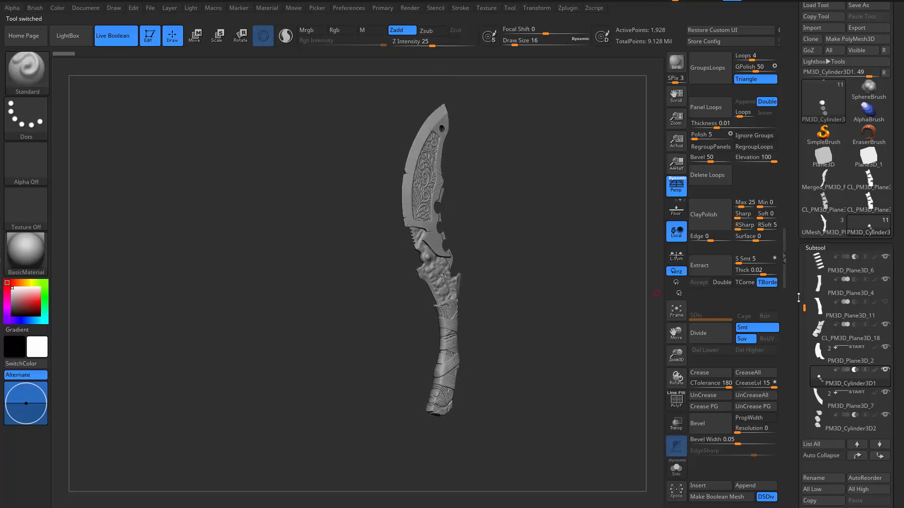
left_click_drag(799, 298, 804, 244)
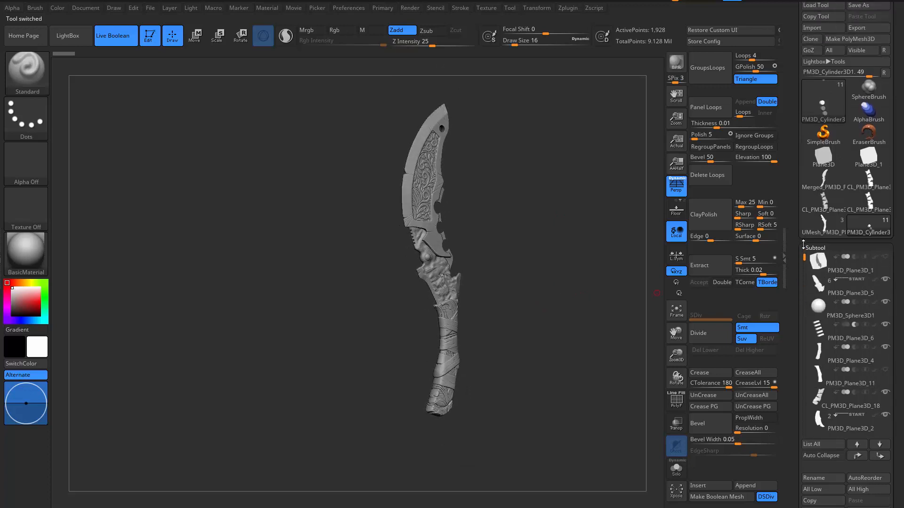
left_click(825, 266)
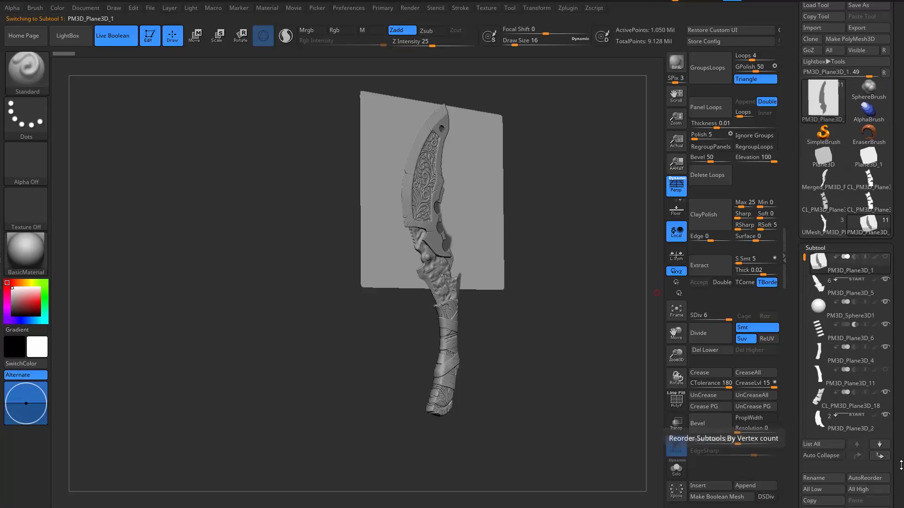
left_click(792, 395)
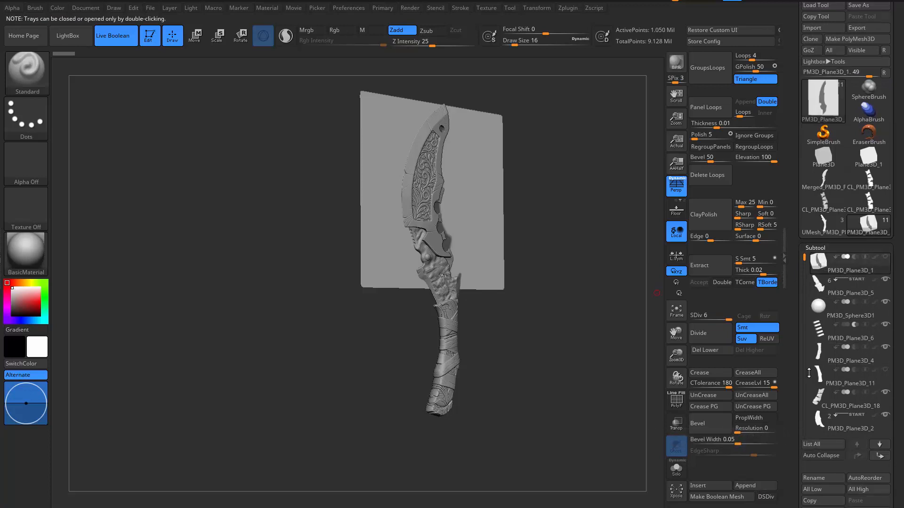
scroll(829, 419, "down", 3)
left_click(827, 470)
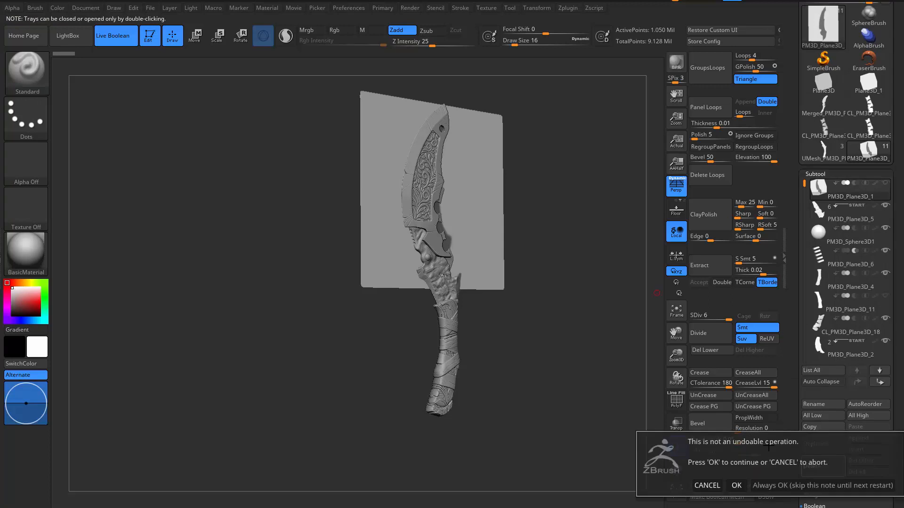
left_click(741, 486)
- Check the PM3D_Sphere3D1 subtool and make PM3D_Plane3D_5 the active subtool
left_click_drag(585, 325, 576, 301)
left_click_drag(575, 301, 557, 309, "alt")
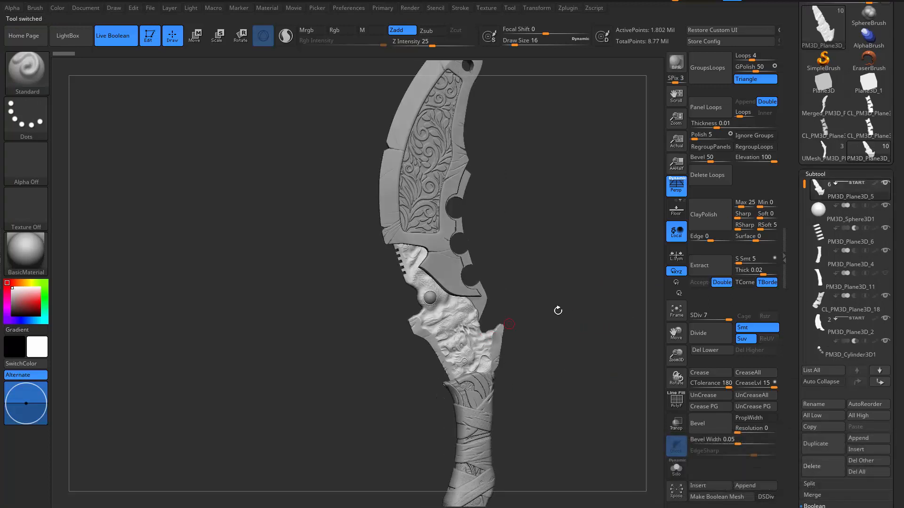
left_click(822, 221)
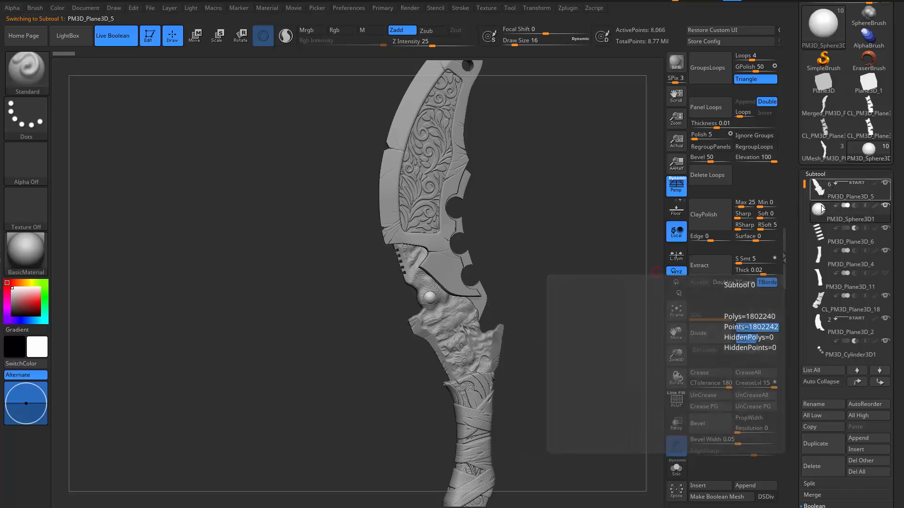
left_click(829, 191)
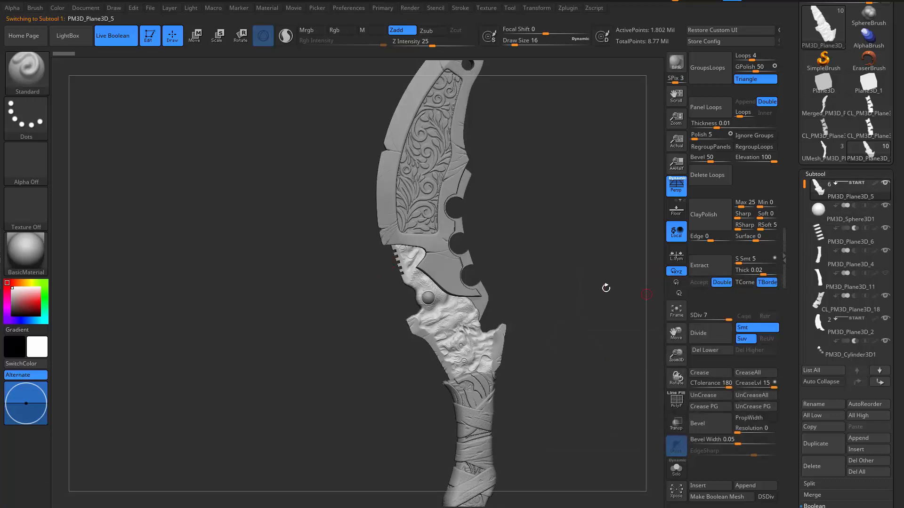
- Check the subtools with PM3D_Plane3D_5 temporarily hidden and set PM3D_Plane3D_4 as the start of its own boolean group
left_click_drag(556, 281, 561, 269, "alt")
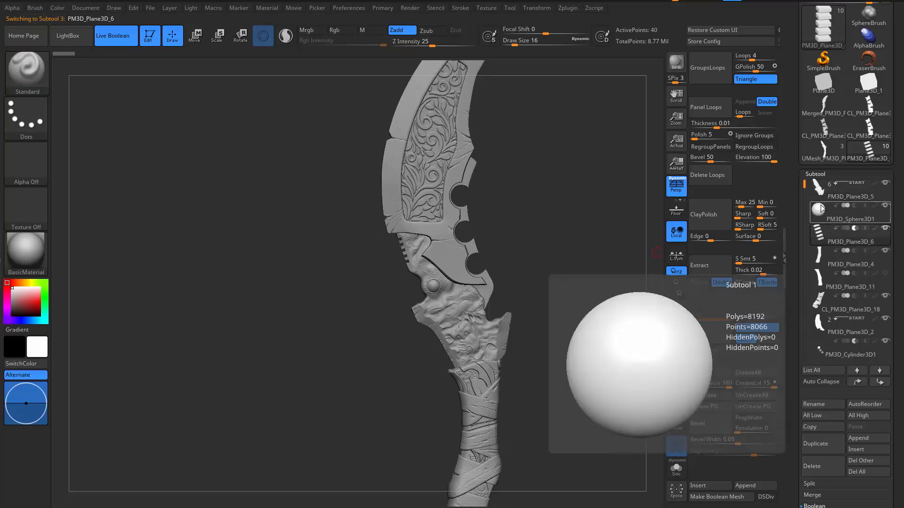
mouse_move(820, 204)
left_click(885, 183)
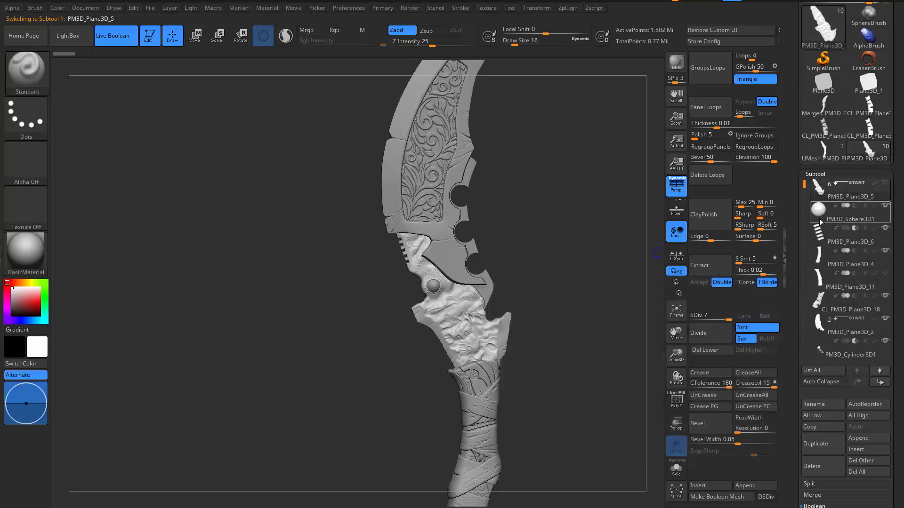
left_click(823, 214)
left_click(820, 241)
left_click(821, 258)
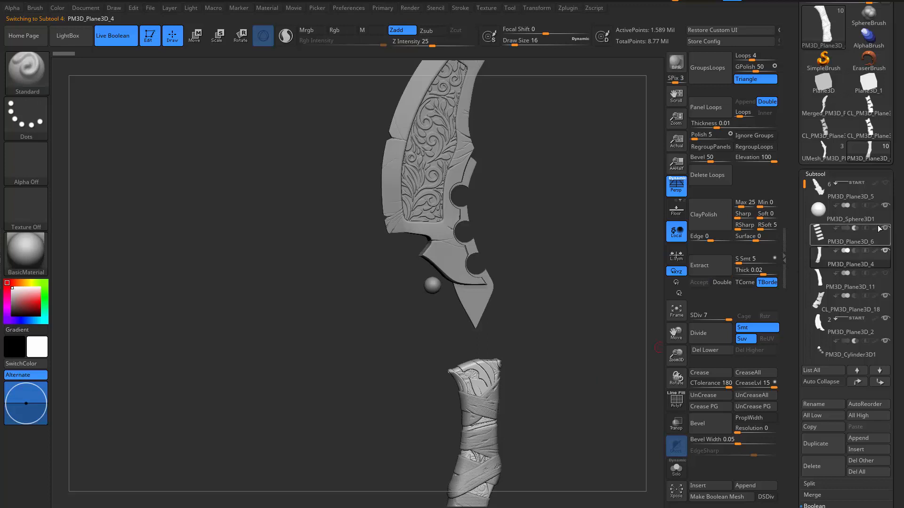
left_click(886, 183)
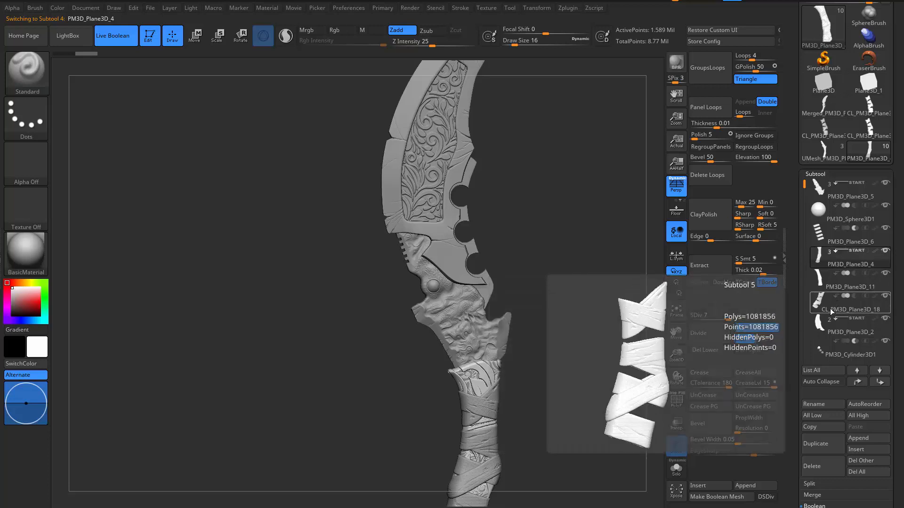
left_click_drag(804, 336, 814, 173)
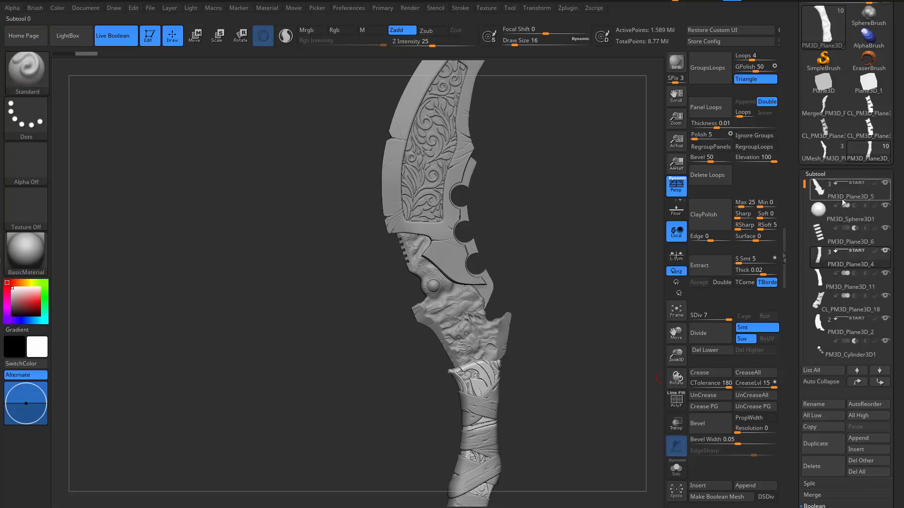
- Move the PM3D_Plane3D_6 block subtool up to directly below PM3D_Plane3D_5
mouse_move(835, 204)
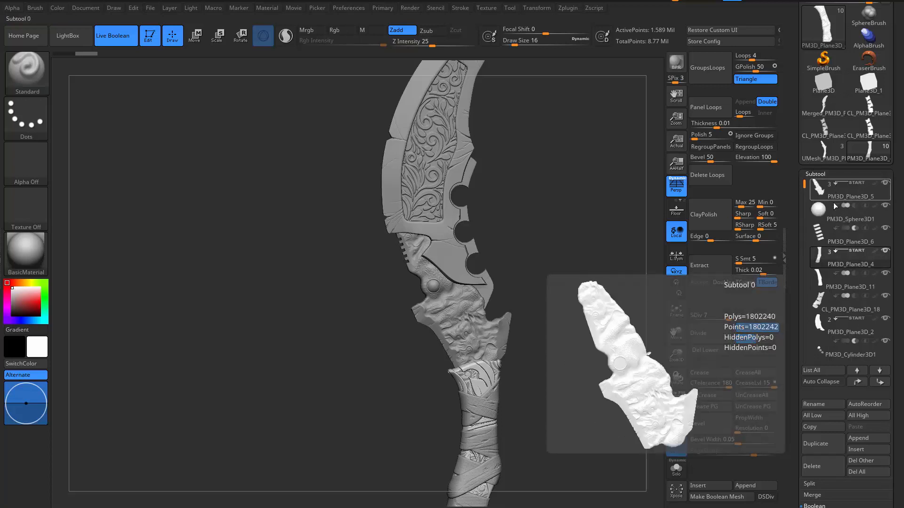
mouse_move(827, 240)
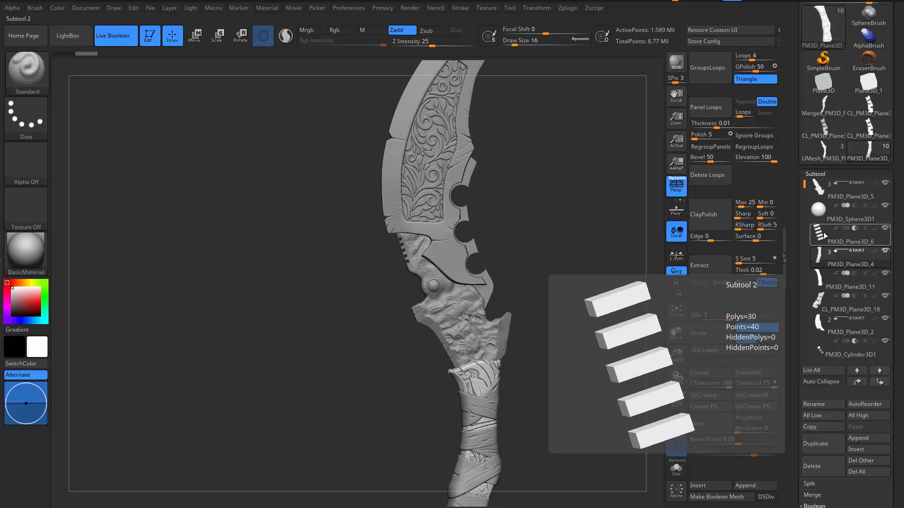
left_click(822, 238)
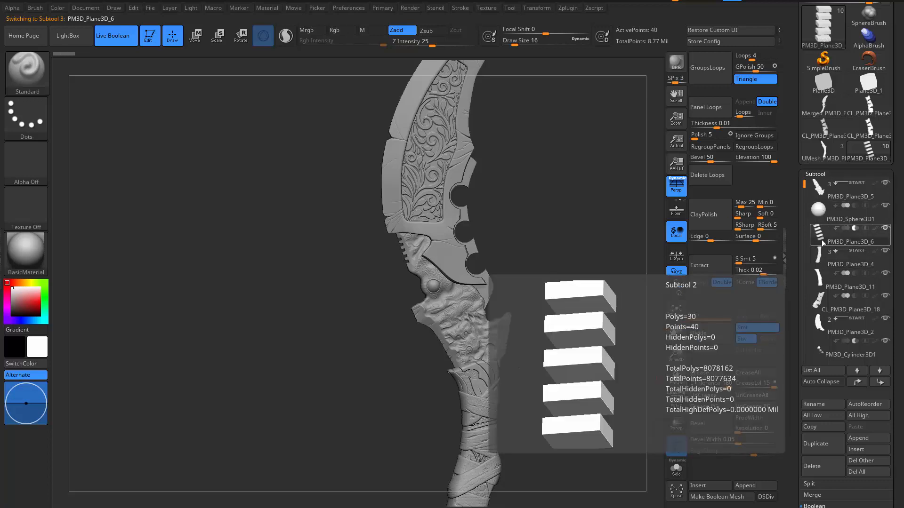
left_click(857, 382)
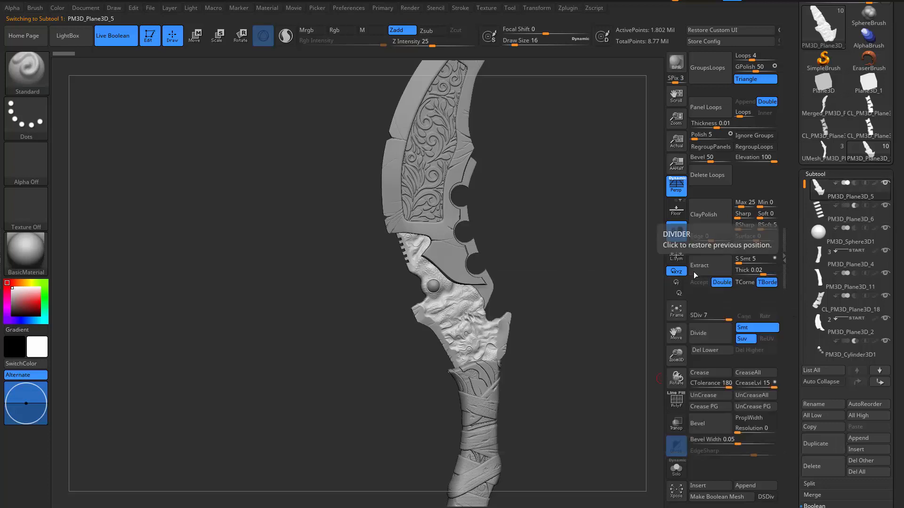
- Merge the PM3D_Plane3D_5 guard down with the PM3D_Plane3D_6 blocks and confirm the merge
left_click_drag(558, 273, 629, 284)
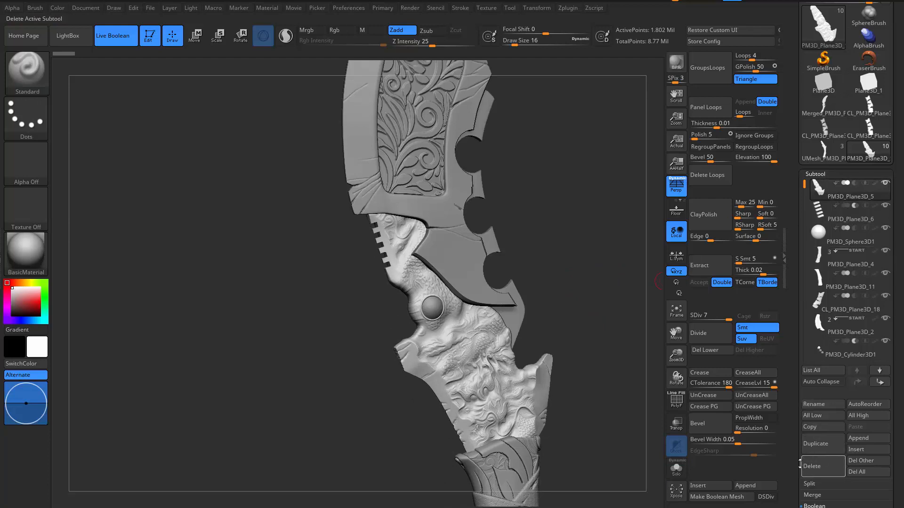
scroll(806, 470, "down", 1)
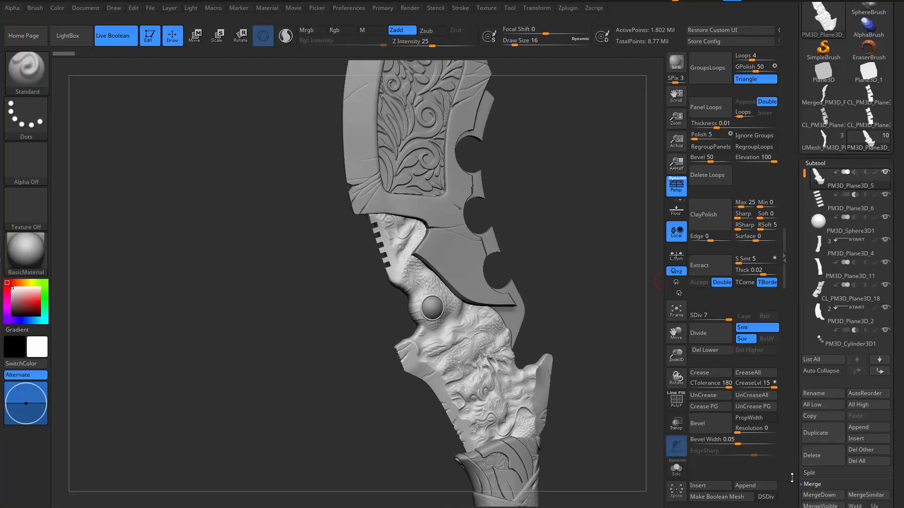
scroll(792, 477, "down", 1)
left_click(818, 481)
left_click(737, 500)
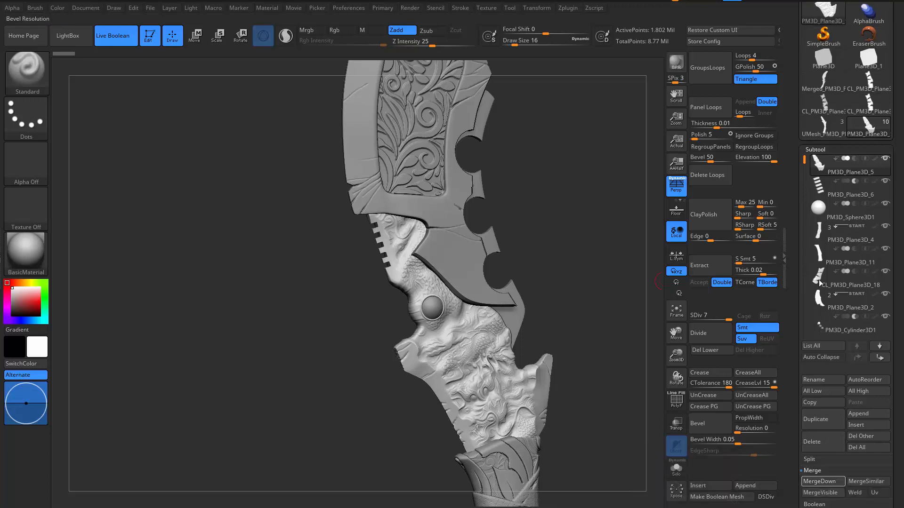
- Solo the merged guard and turn on PolyFrame to inspect the polygroups around the blocks
key("alt+s")
left_click_drag(579, 299, 558, 320)
key("shift+f")
mouse_move(327, 364)
left_mouse_down()
mouse_move(617, 332)
mouse_move(583, 329)
mouse_move(608, 326)
mouse_move(583, 302)
left_mouse_up()
key("ctrl+shift")
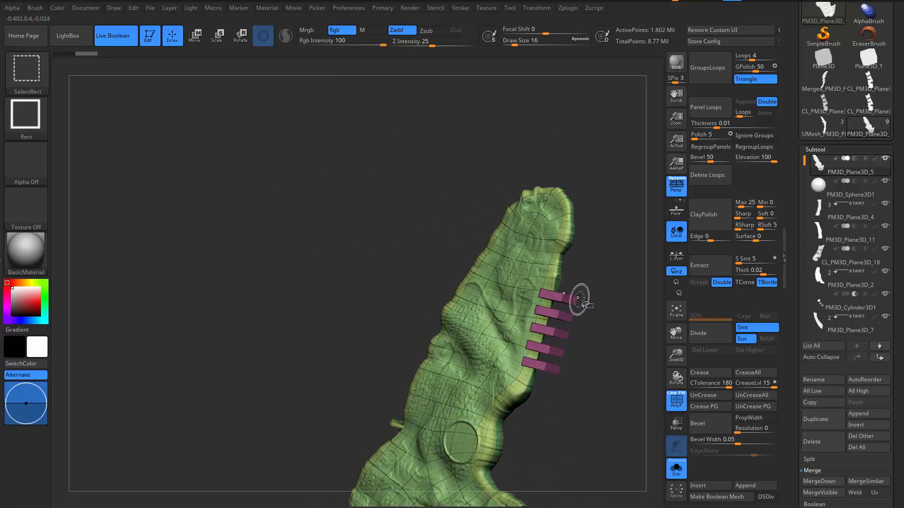
left_click_drag(584, 337, 563, 401, "ctrl+shift")
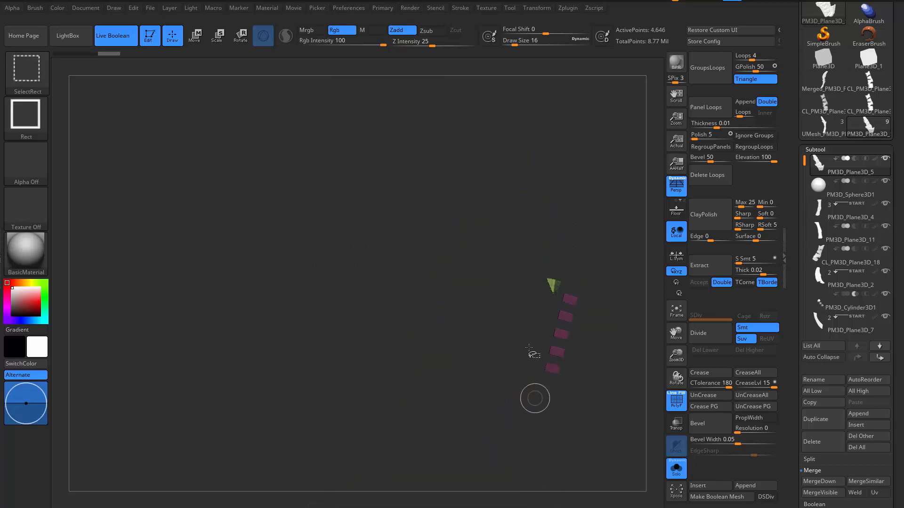
left_click_drag(520, 244, 576, 302, "ctrl+alt+shift")
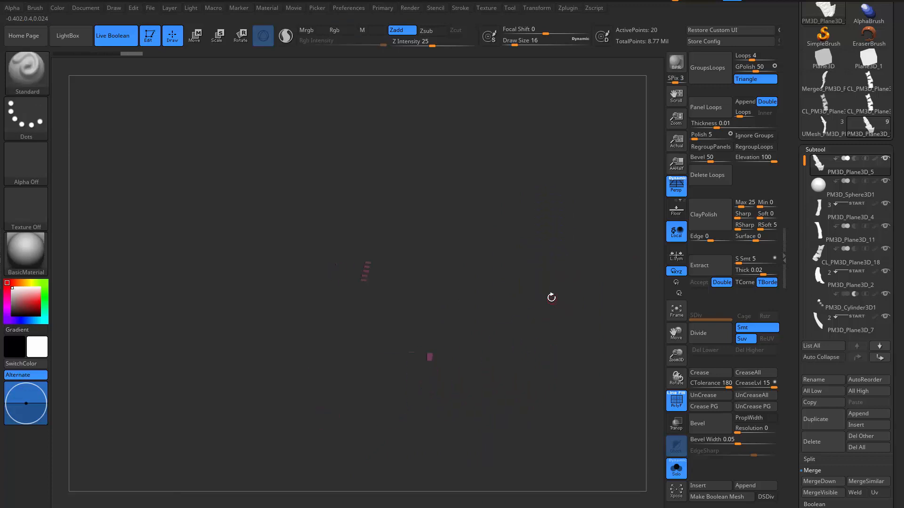
left_click(592, 368, "ctrl+shift")
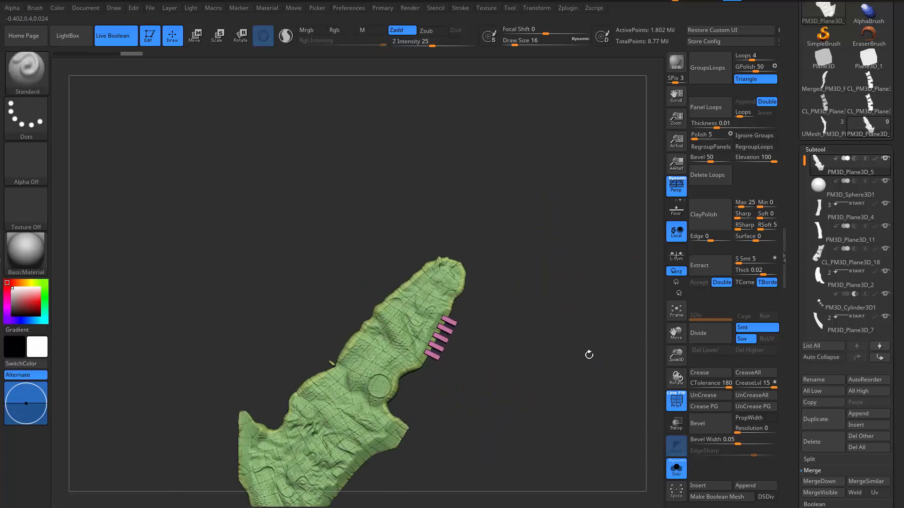
- Isolate the five blocks by their polygroup and group them as Dynamesh subtractive
mouse_move(589, 355)
left_mouse_down()
mouse_move(564, 283)
mouse_move(491, 338)
mouse_move(520, 343)
mouse_move(478, 340)
mouse_move(521, 332)
mouse_move(589, 368)
mouse_move(554, 318)
left_mouse_up()
left_click(487, 312, "ctrl+shift")
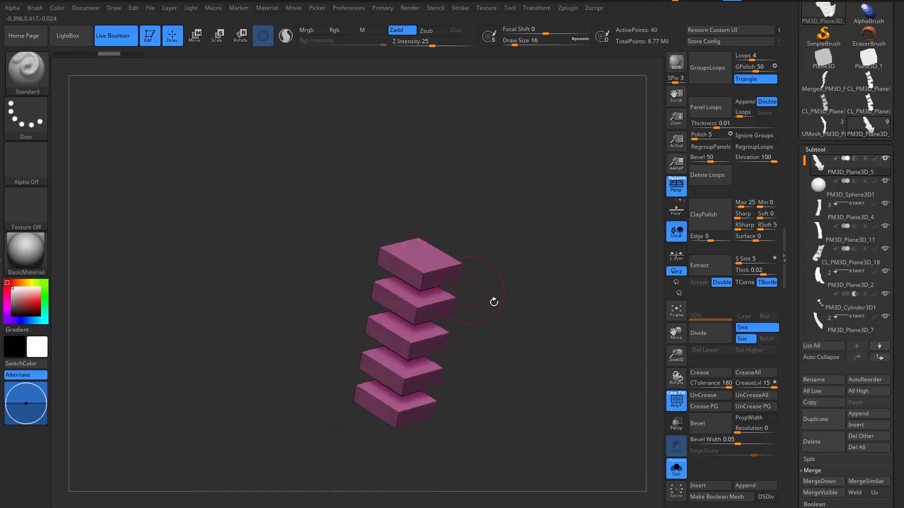
left_click_drag(494, 301, 545, 271)
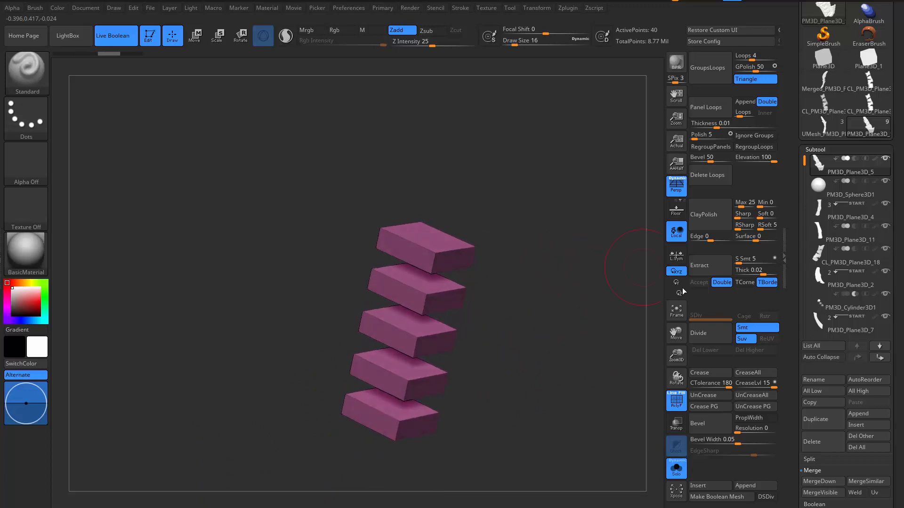
left_click_drag(797, 391, 800, 302)
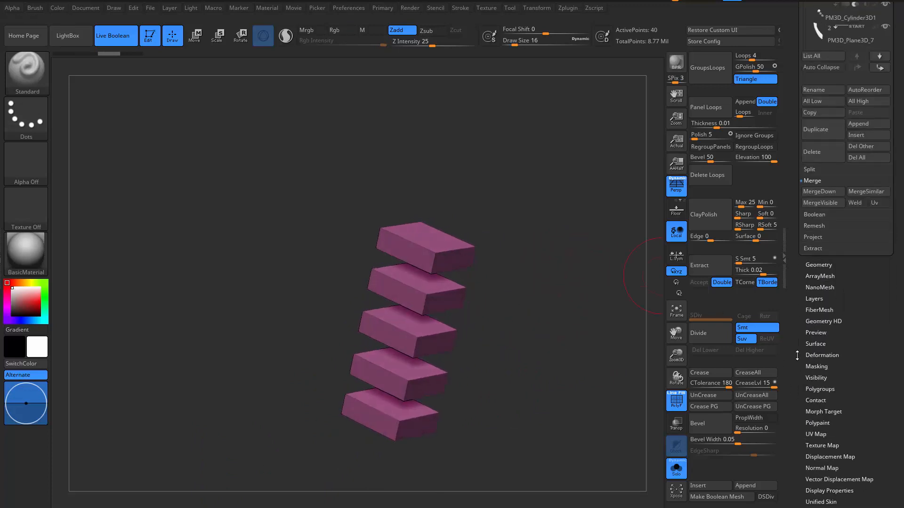
left_click_drag(796, 356, 802, 270)
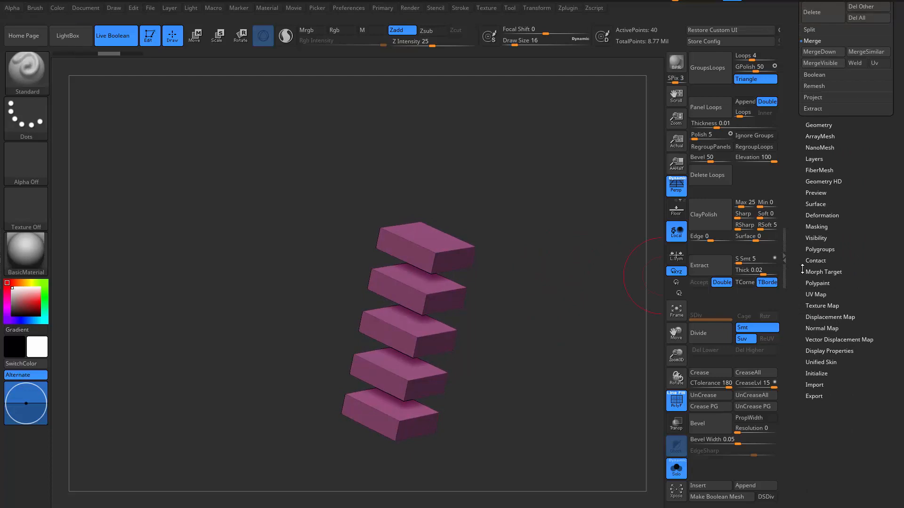
left_click(815, 249)
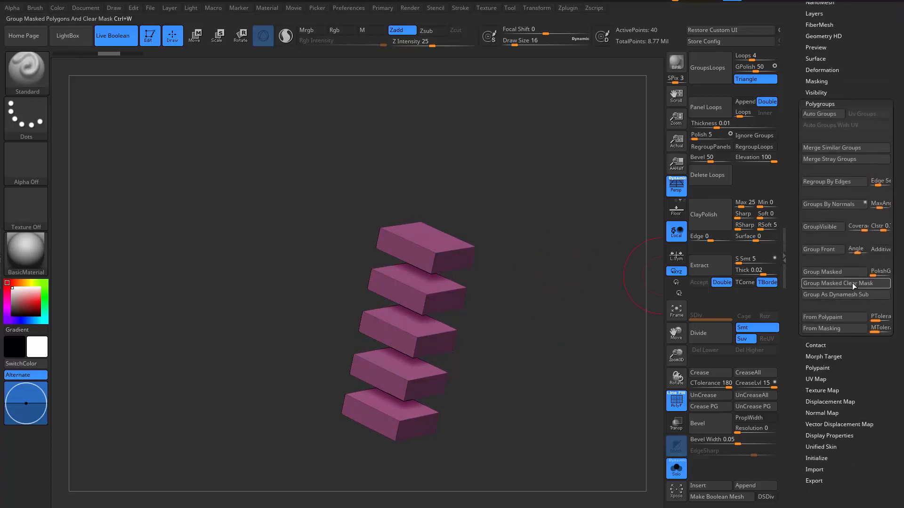
left_click(840, 295)
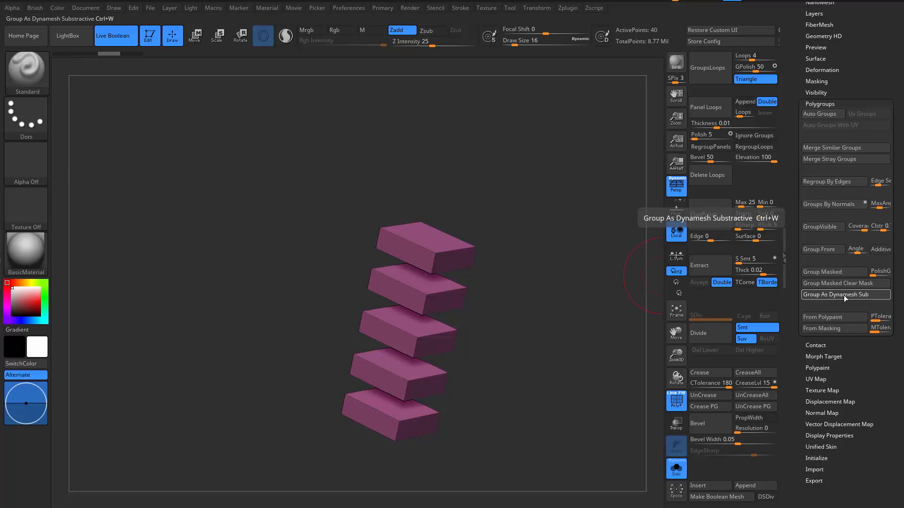
- Show the whole guard again and check the subtractive block group on it with PolyFrame off and on
key("ctrl+shift")
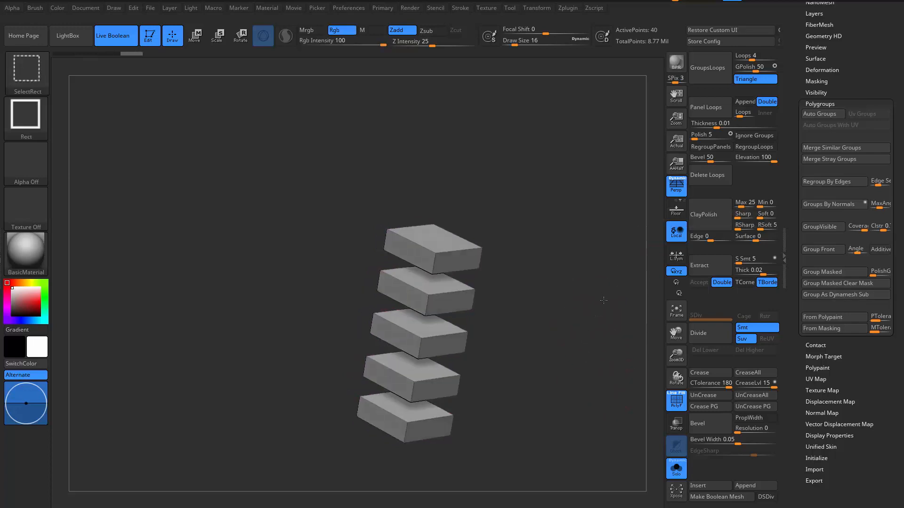
left_click(604, 300, "ctrl+shift")
mouse_move(608, 311)
left_mouse_down()
mouse_move(556, 341)
mouse_move(593, 344)
mouse_move(577, 347)
mouse_move(490, 323)
mouse_move(447, 350)
mouse_move(386, 337)
mouse_move(610, 337)
left_mouse_up()
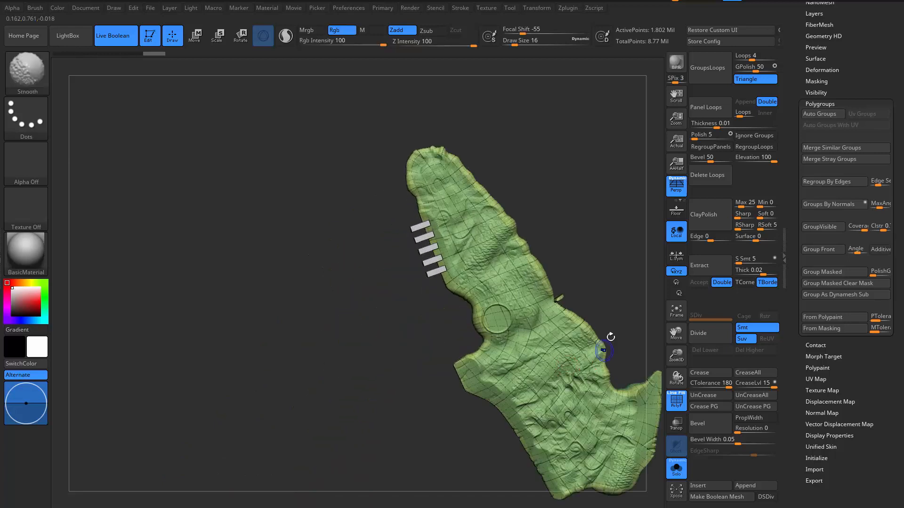
key("shift+f")
key("shift+f")
left_click_drag(608, 230, 483, 211, "alt")
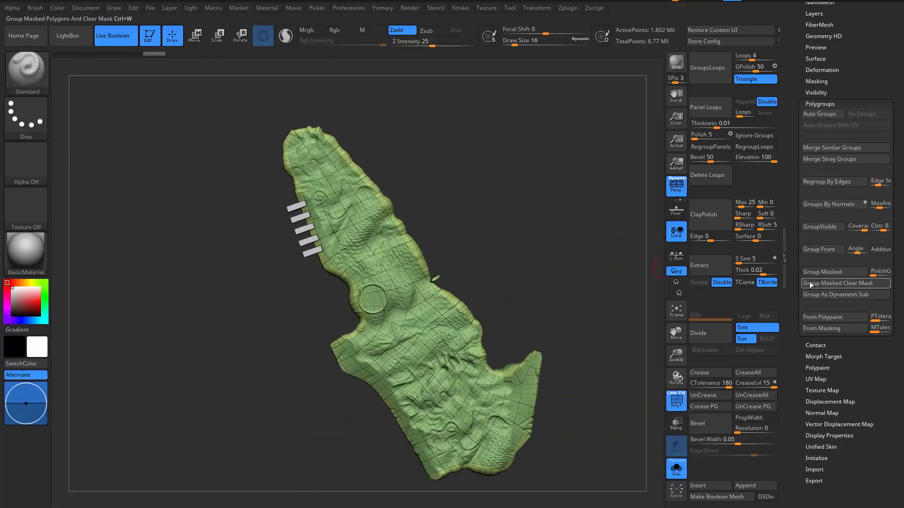
- Open the geometry settings and examine the guard and its subtractive blocks from both sides
scroll(793, 209, "up", 10)
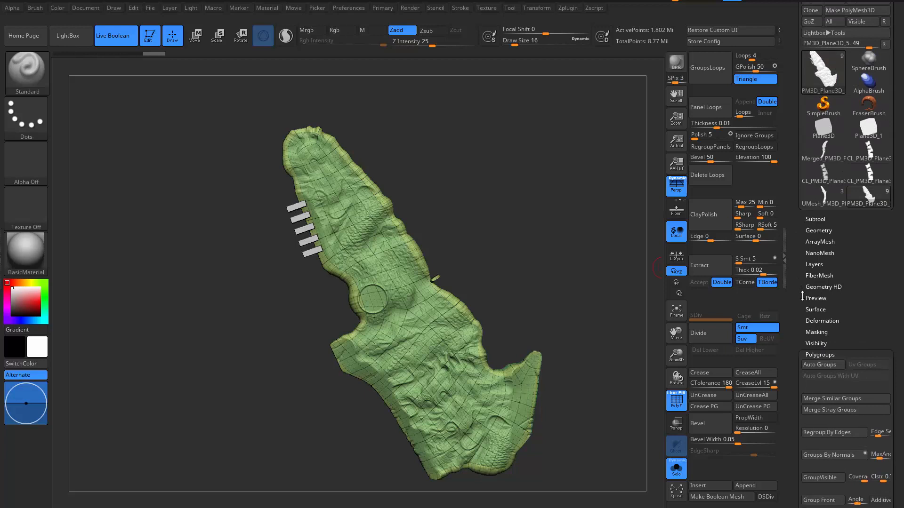
left_click(818, 233)
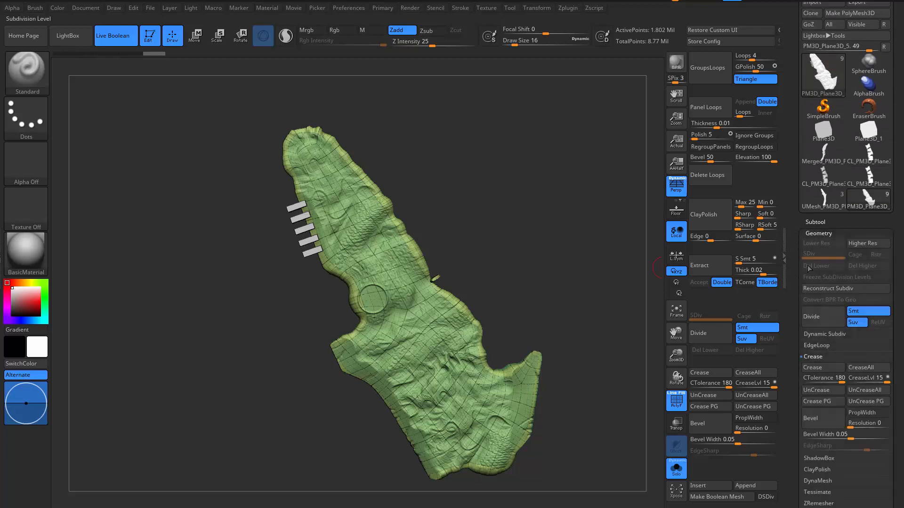
left_click_drag(659, 320, 593, 281)
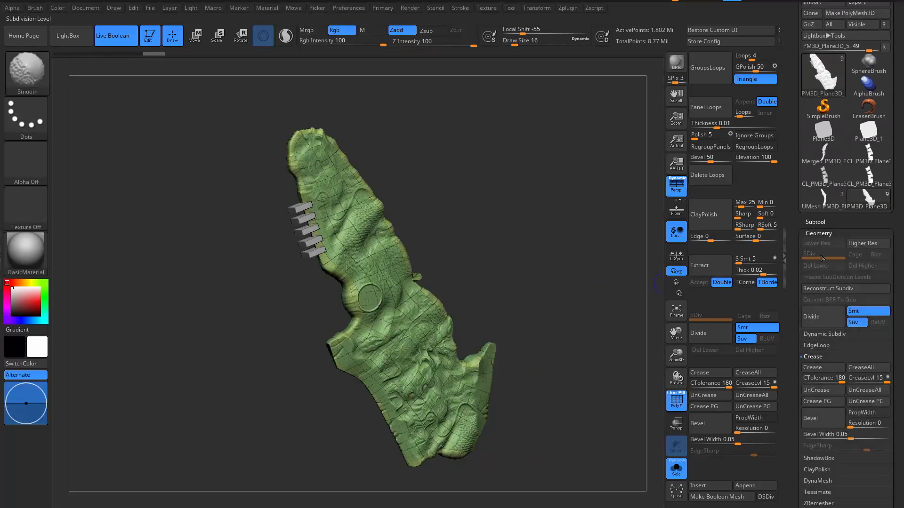
mouse_move(597, 338)
left_mouse_down()
mouse_move(547, 272)
mouse_move(506, 270)
mouse_move(504, 254)
mouse_move(535, 310)
mouse_move(522, 419)
mouse_move(491, 320)
left_mouse_up()
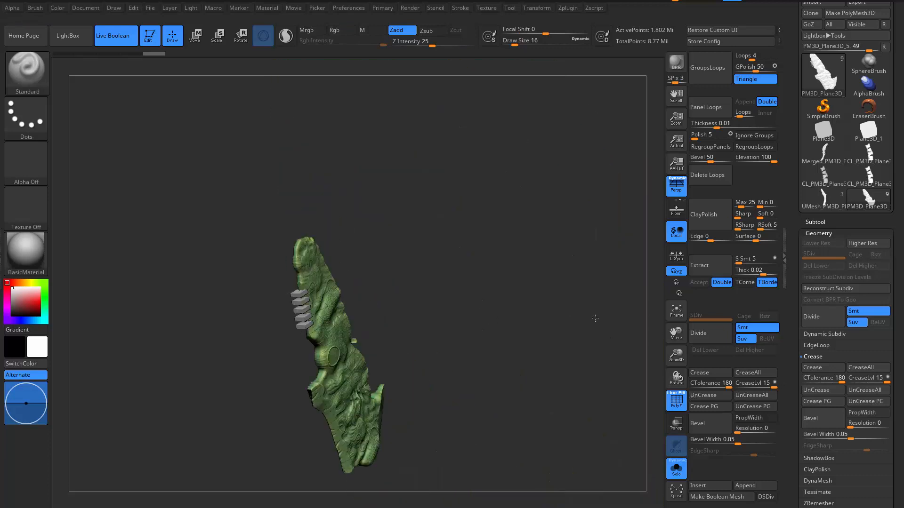
left_click_drag(593, 319, 569, 300)
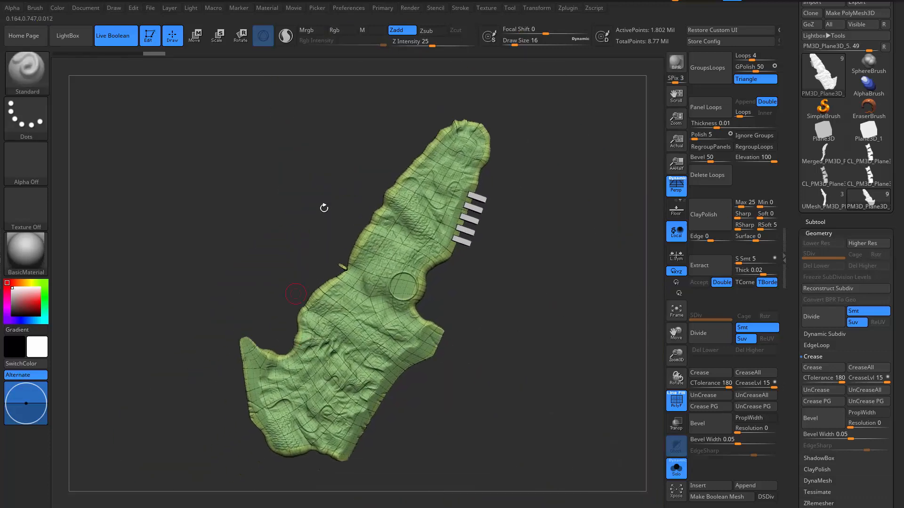
- Apply the gizmo's Remesh By Union to the merged guard to cut out the subtractive blocks
left_click_drag(527, 236, 471, 222, "alt")
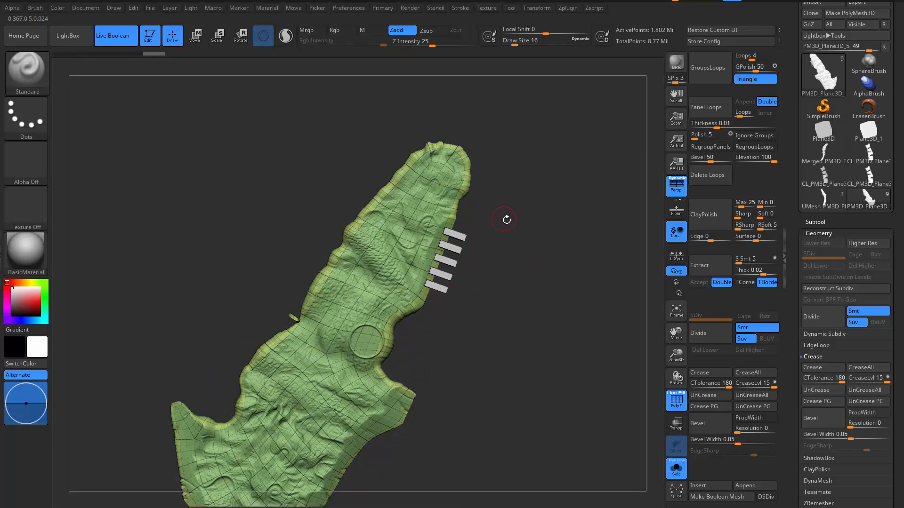
key("w")
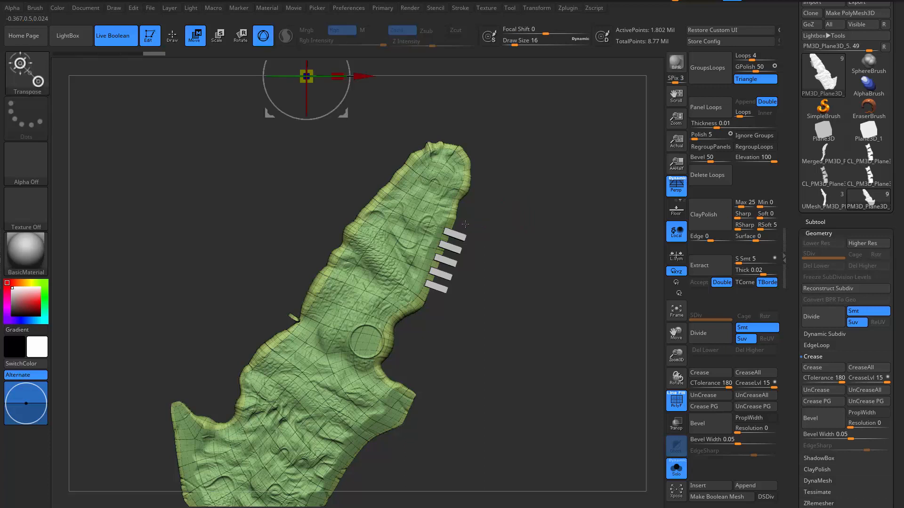
left_click_drag(473, 325, 480, 471, "alt")
left_click(279, 147)
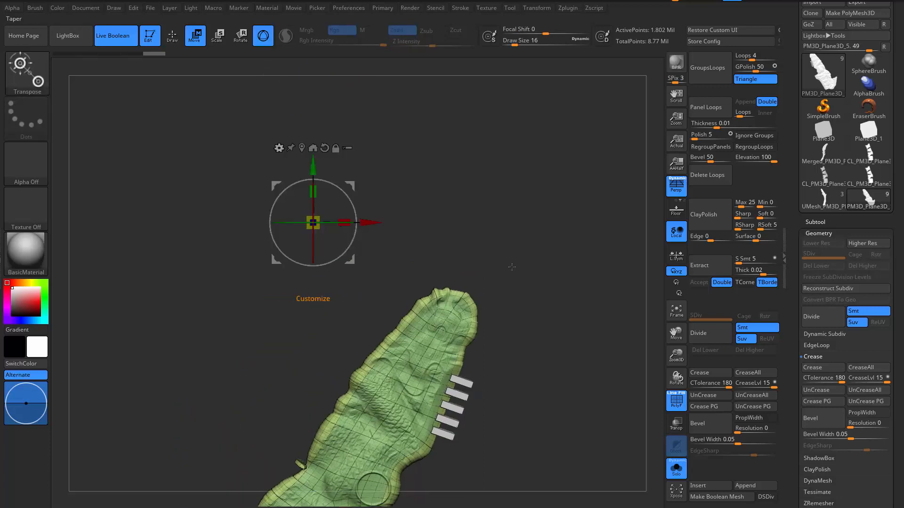
left_click(279, 147)
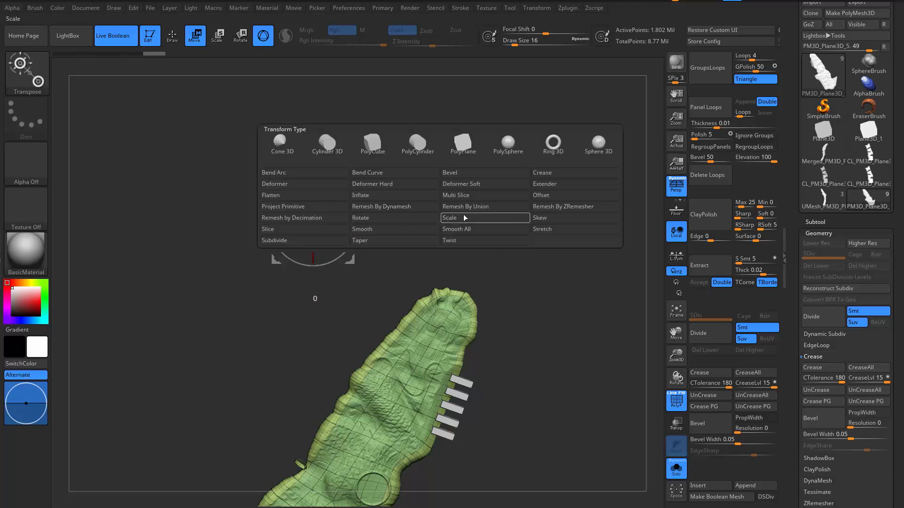
left_click(473, 207)
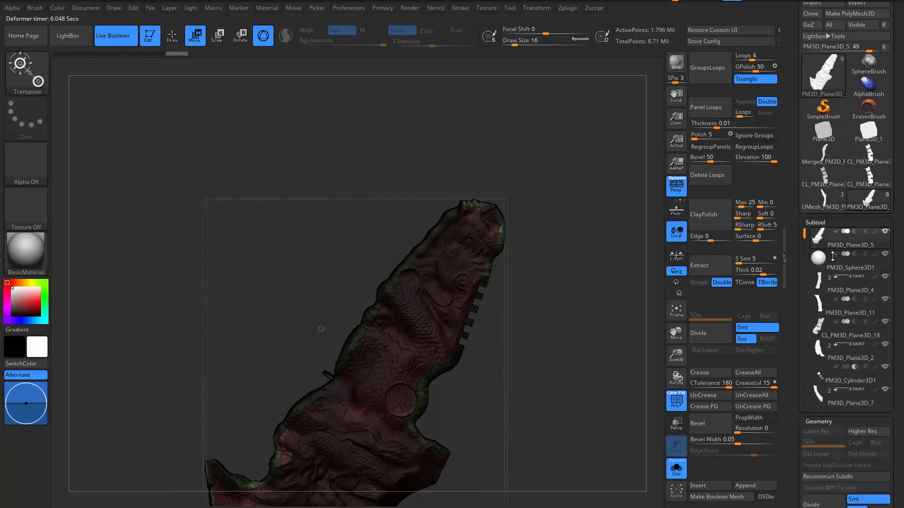
left_click(815, 221)
left_click_drag(799, 422, 799, 186)
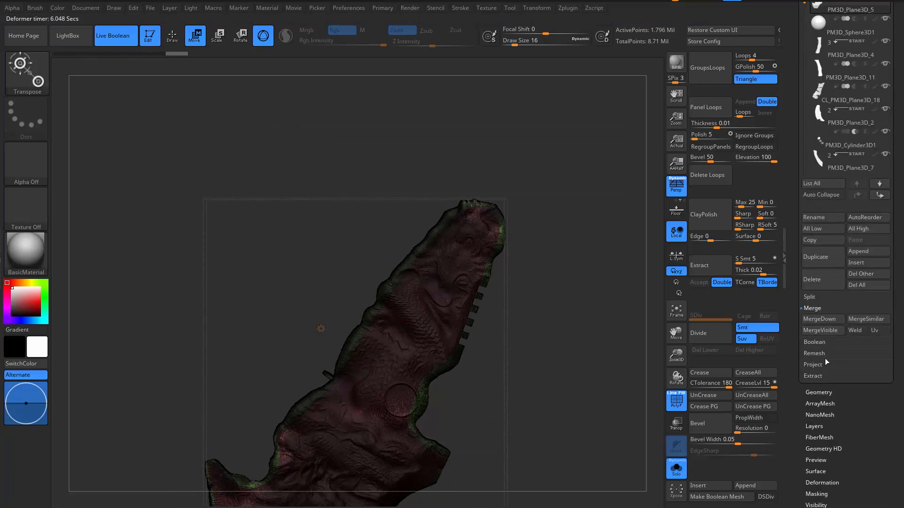
left_click(814, 342)
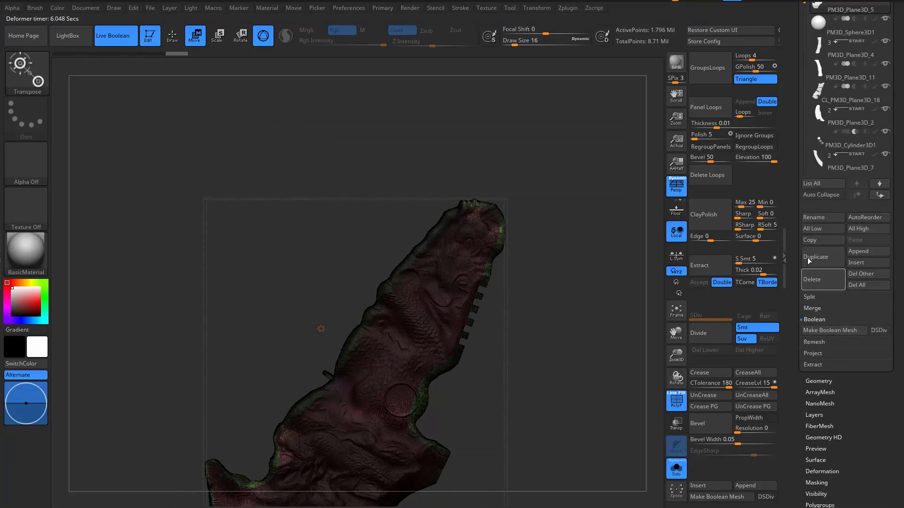
scroll(834, 122, "up", 3)
left_click(826, 124)
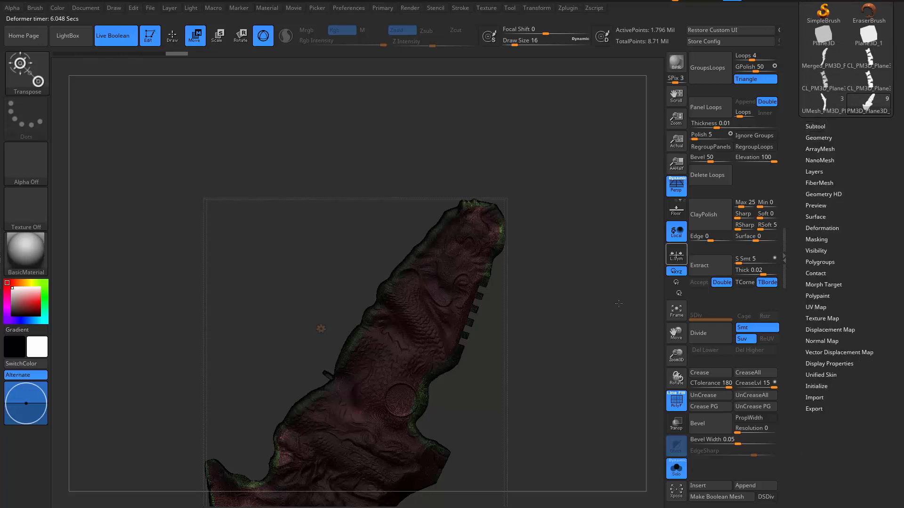
- Show the whole knife again with PolyFrame off and examine the notched guard and the blade from both sides
left_click(676, 469)
left_click_drag(564, 348, 635, 246, "alt")
key("shift+f")
scroll(821, 172, "up", 3)
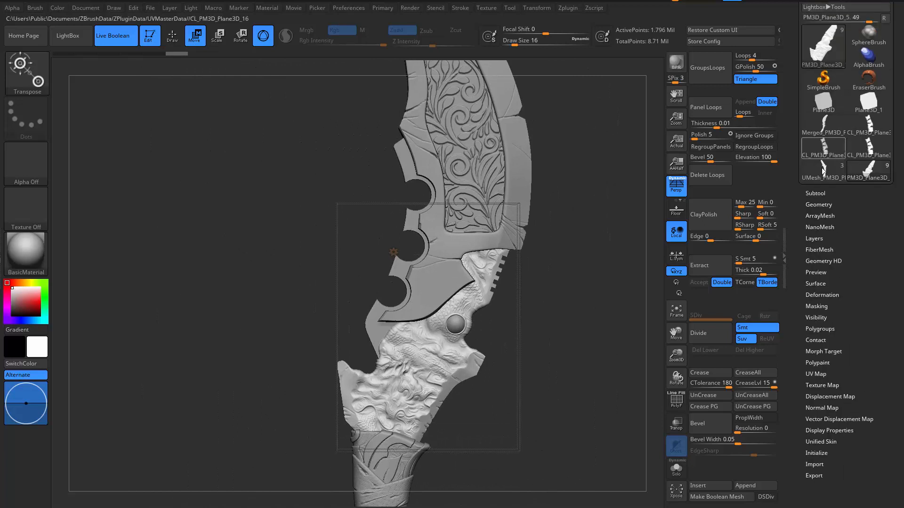
left_click(817, 194)
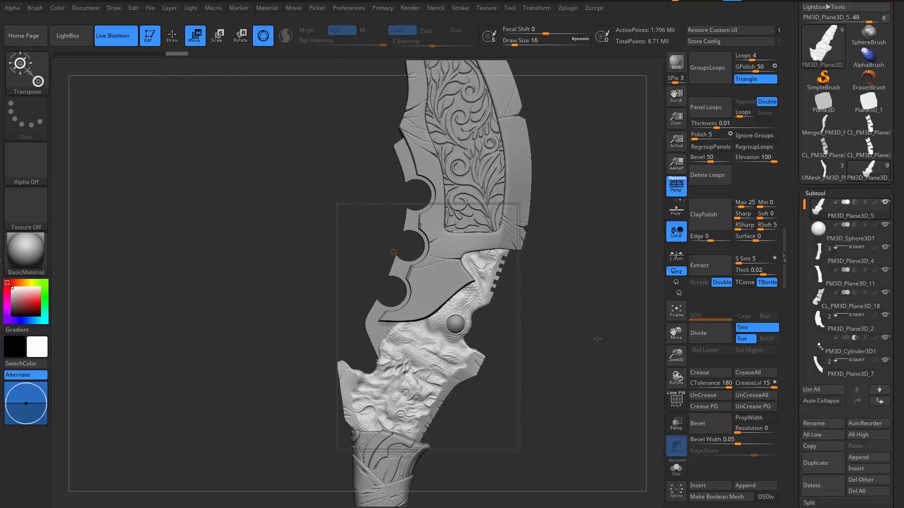
mouse_move(583, 257)
left_mouse_down()
mouse_move(586, 235)
mouse_move(585, 282)
mouse_move(643, 218)
mouse_move(598, 274)
mouse_move(578, 266)
left_mouse_up()
key("q")
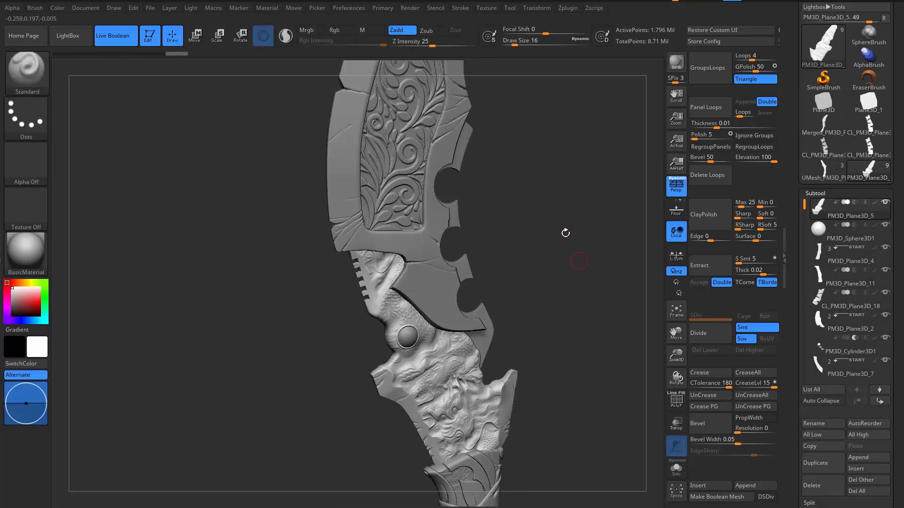
left_click_drag(565, 232, 584, 322, "alt")
left_click_drag(513, 266, 658, 244)
- Select PM3D_Cylinder3D1, the cylinders that cut the blade, and isolate them with PolyFrame on
left_click(473, 280, "alt")
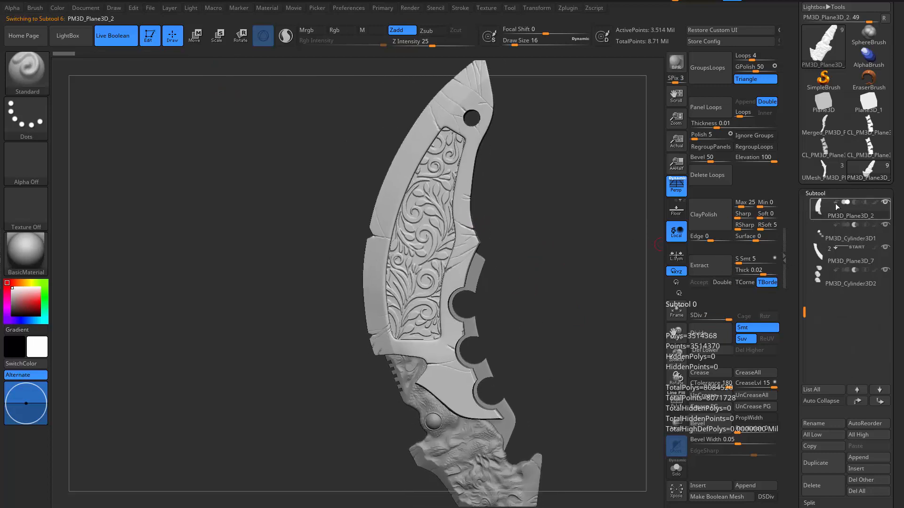
left_click(820, 230)
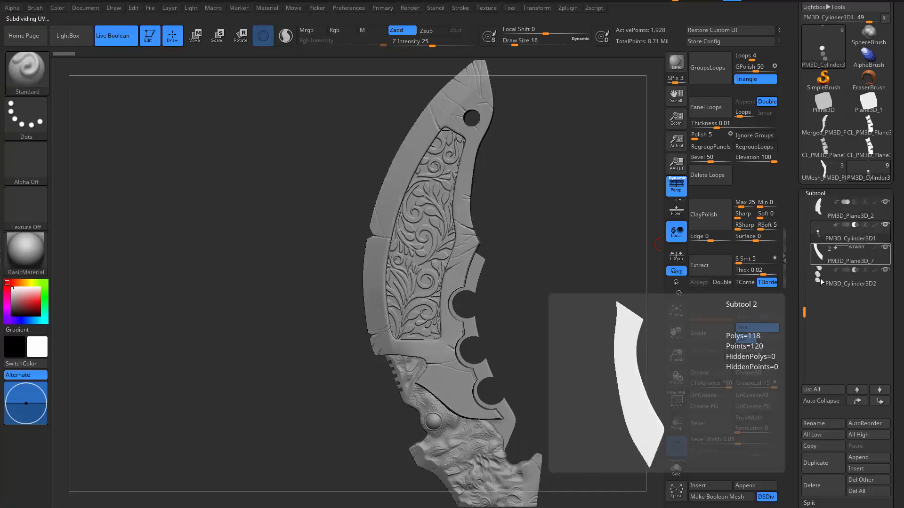
left_click(676, 468)
key("shift+f")
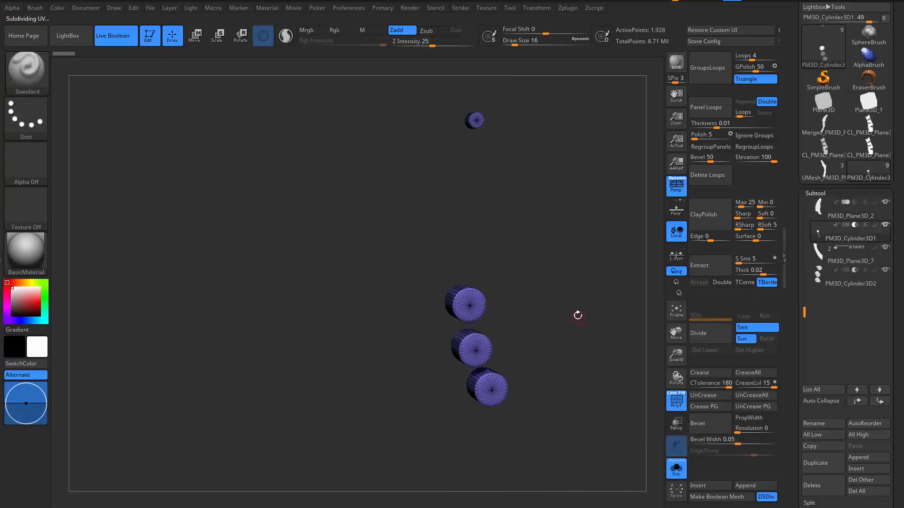
- Group the separate cylinder subtool as Dynamesh subtractive
scroll(794, 425, "down", 10)
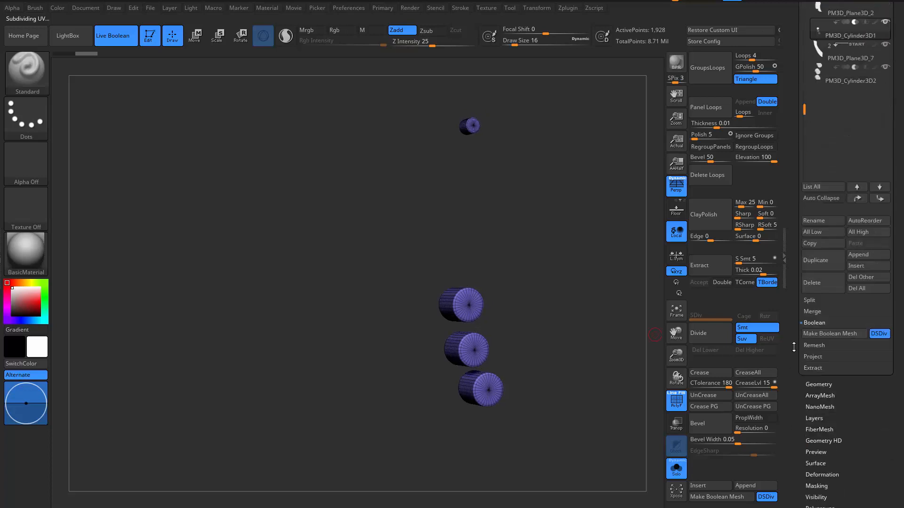
scroll(798, 369, "down", 2)
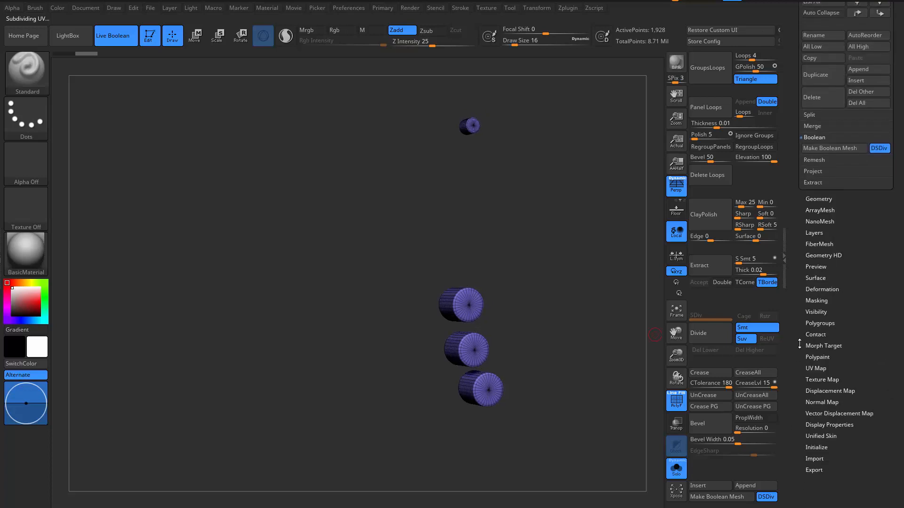
left_click(818, 323)
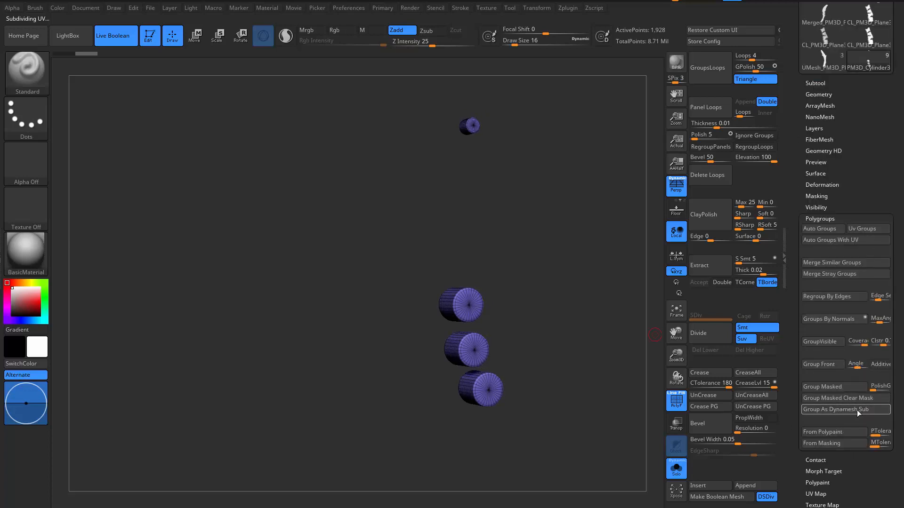
left_click(838, 410)
- Select the blade subtool PM3D_Plane3D_2 and merge it down with the cylinders beneath it
scroll(794, 285, "up", 5)
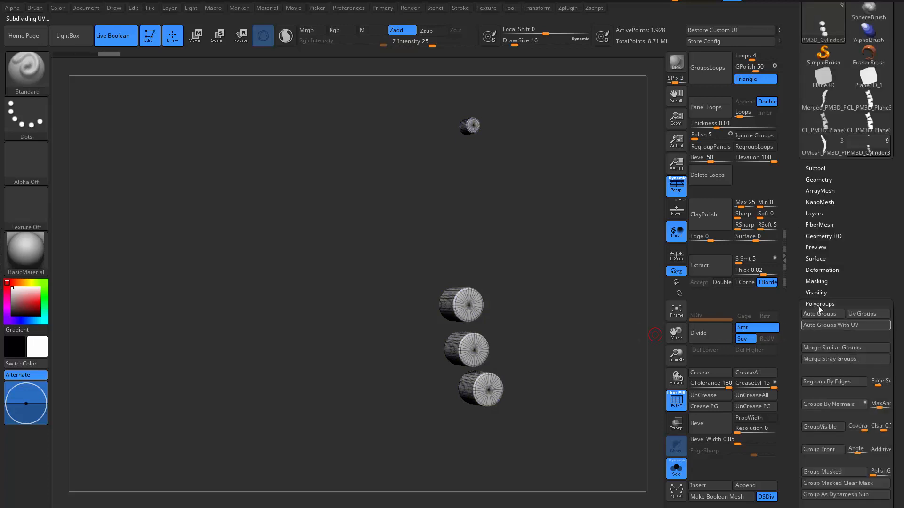
left_click(825, 179)
left_click(814, 168)
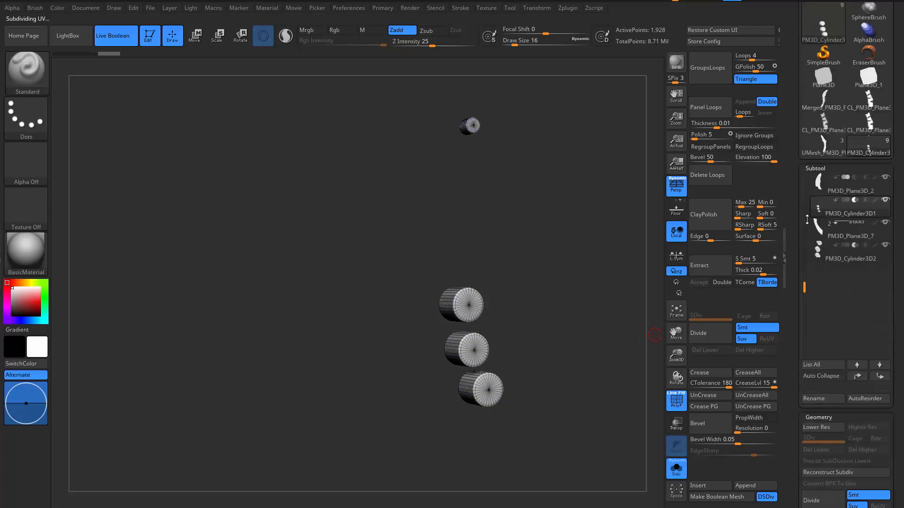
left_click(822, 188)
scroll(811, 384, "down", 5)
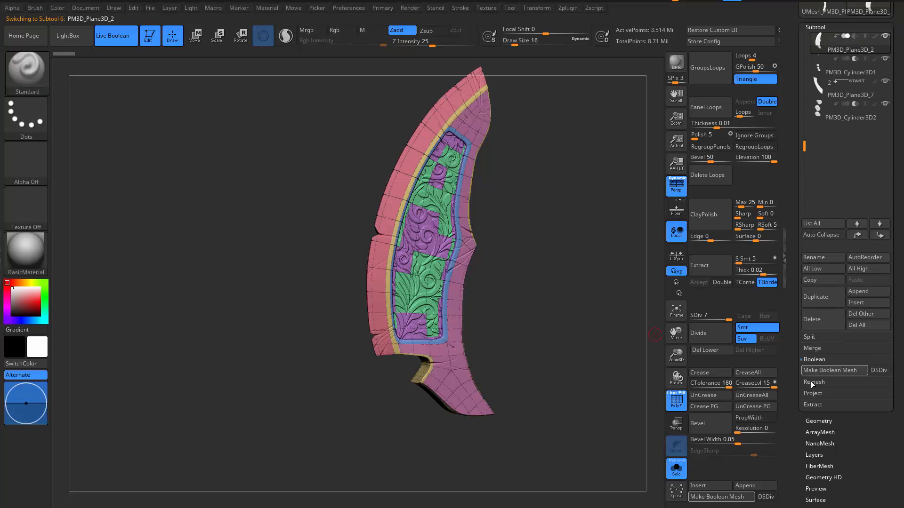
left_click(825, 347)
left_click(828, 360)
left_click(732, 385)
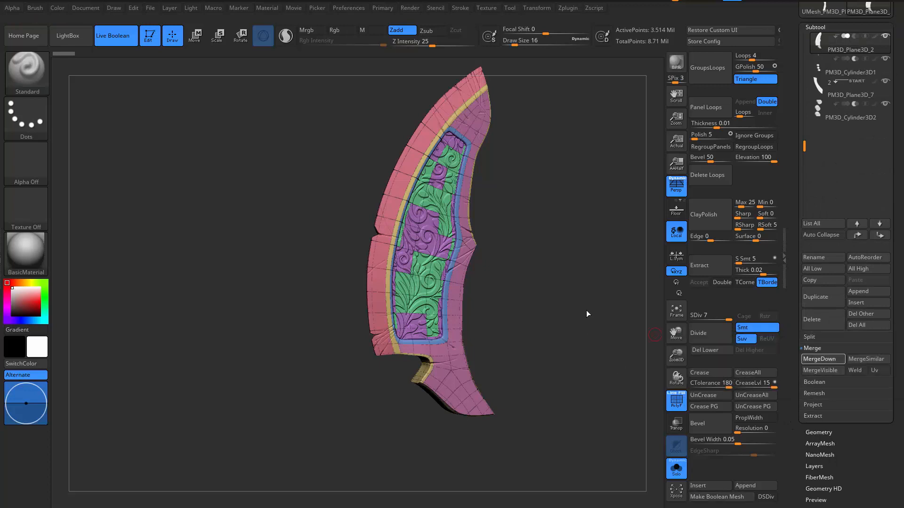
- Isolate the cylinders within the merged blade by polygroup, group them as Dynamesh subtractive, and show the whole blade again
mouse_move(575, 292)
left_mouse_down()
mouse_move(520, 305)
mouse_move(564, 297)
mouse_move(580, 338)
mouse_move(552, 287)
mouse_move(579, 298)
mouse_move(577, 316)
left_mouse_up()
left_click(505, 294, "ctrl+shift")
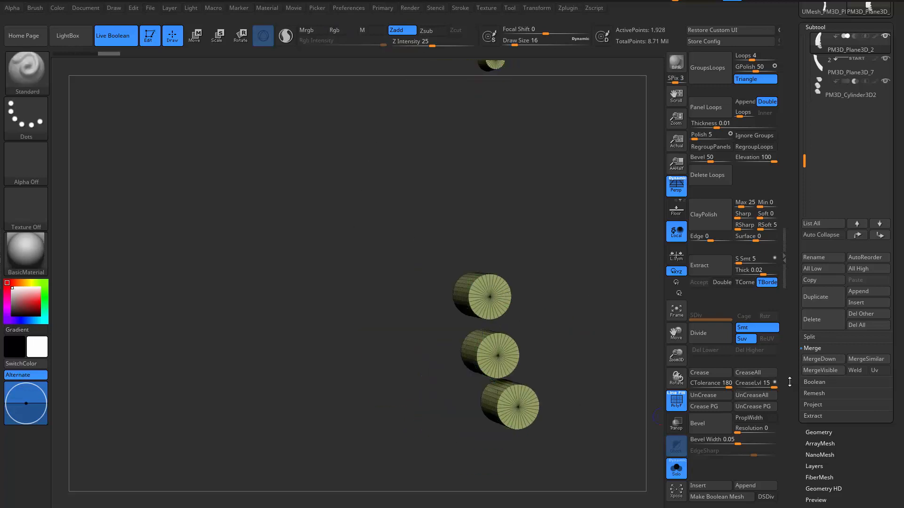
left_click_drag(789, 382, 801, 309)
left_click(815, 297)
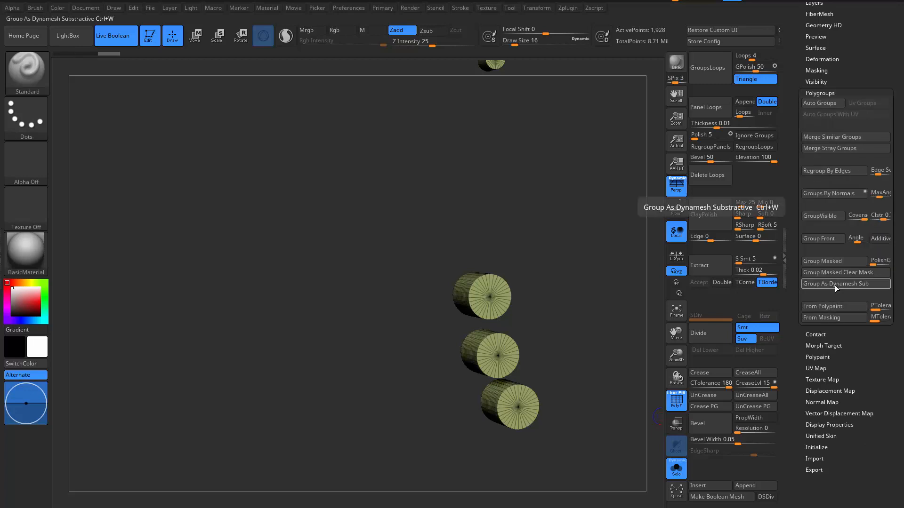
left_click(835, 285)
left_click(620, 206, "ctrl+shift")
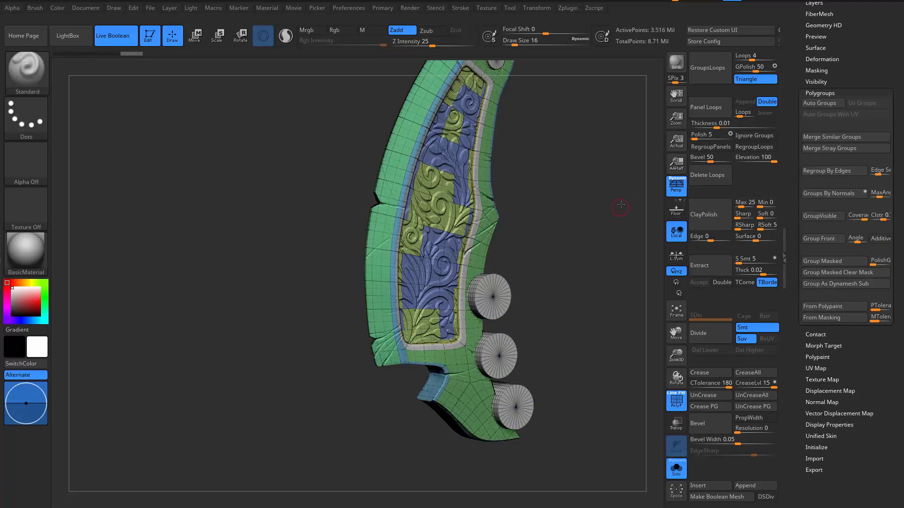
- Isolate the white polygroup that borders the blade's ornament panel
mouse_move(620, 204)
left_mouse_down("alt")
mouse_move(615, 281)
mouse_move(563, 290)
left_mouse_up("alt")
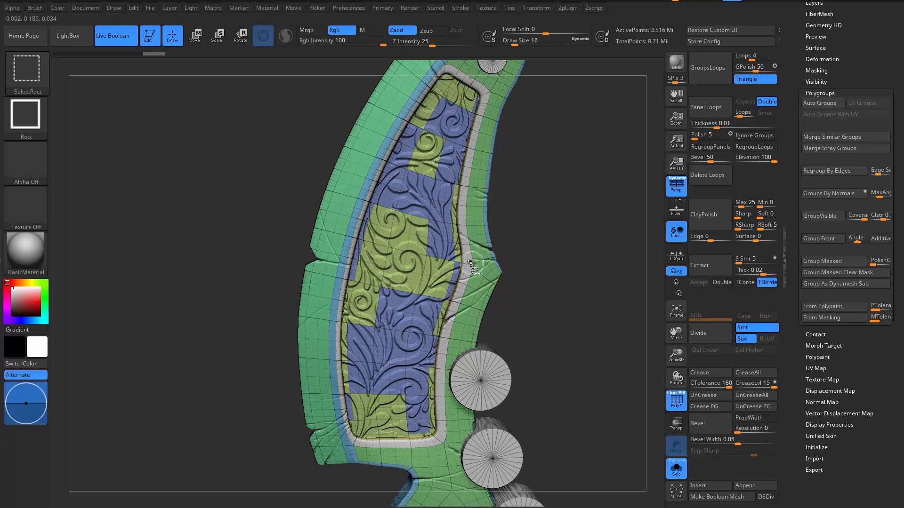
left_click(468, 264, "ctrl+shift")
left_click_drag(520, 244, 546, 244)
key("ctrl+w")
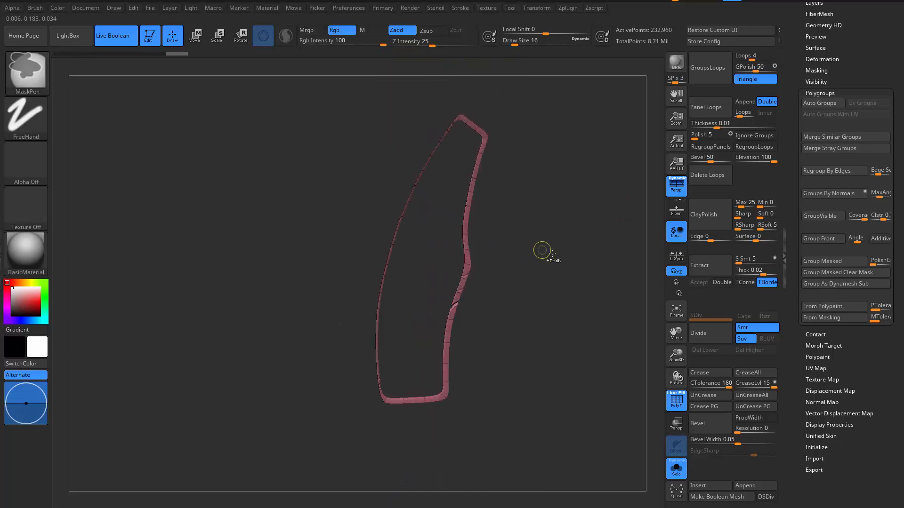
left_click(593, 294, "ctrl+shift")
left_click_drag(594, 294, 555, 288)
key("ctrl+z")
key("ctrl+z")
- Assign the isolated panel border a new polygroup and check the whole blade with PolyFrame off and on
mouse_move(555, 289)
left_mouse_down("alt")
mouse_move(582, 322)
mouse_move(514, 290)
mouse_move(451, 298)
mouse_move(543, 301)
left_mouse_up("alt")
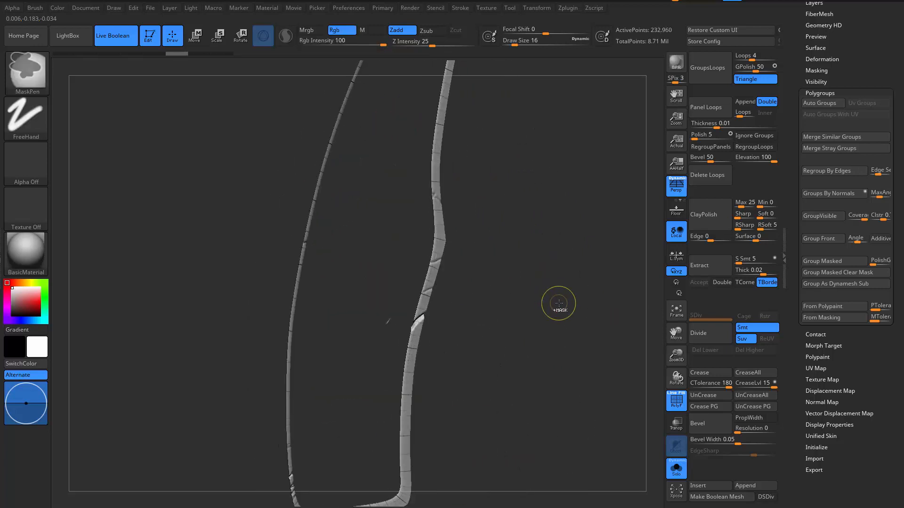
key("ctrl+w")
left_click(596, 319, "ctrl+shift")
left_click_drag(597, 319, 584, 287)
key("shift+f")
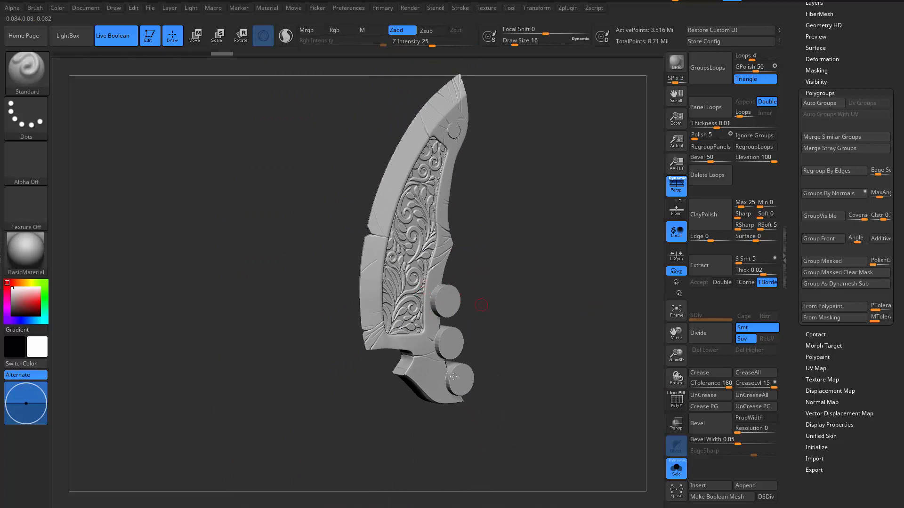
key("shift+f")
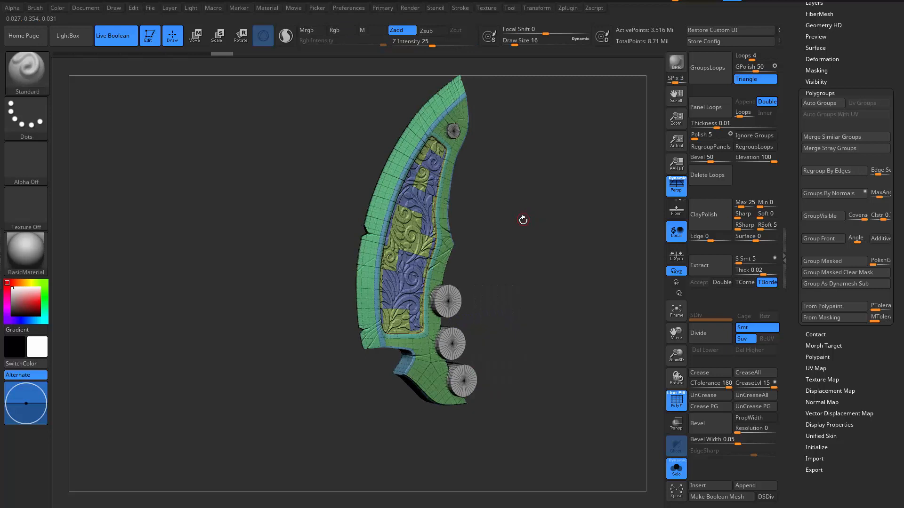
- Apply the gizmo's Remesh By Union to the merged blade to cut out the subtractive cylinders
key("w")
left_click(368, 121)
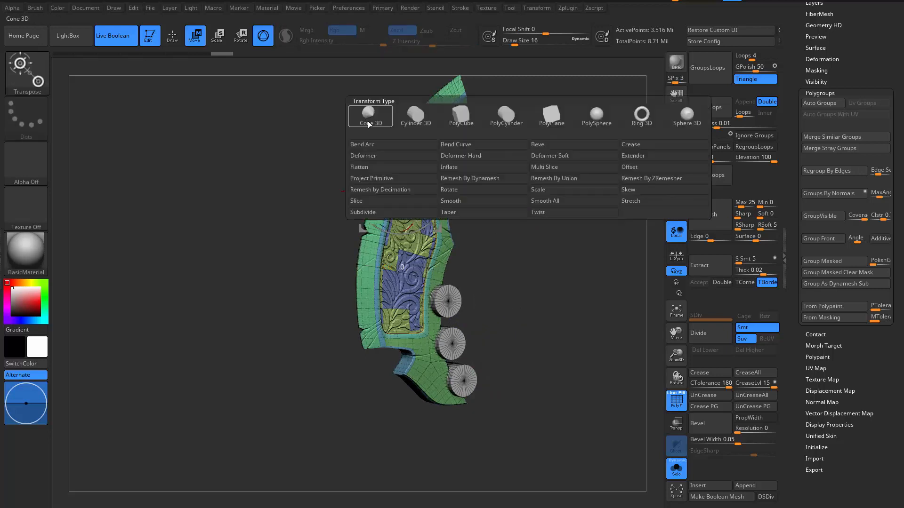
left_click(366, 116)
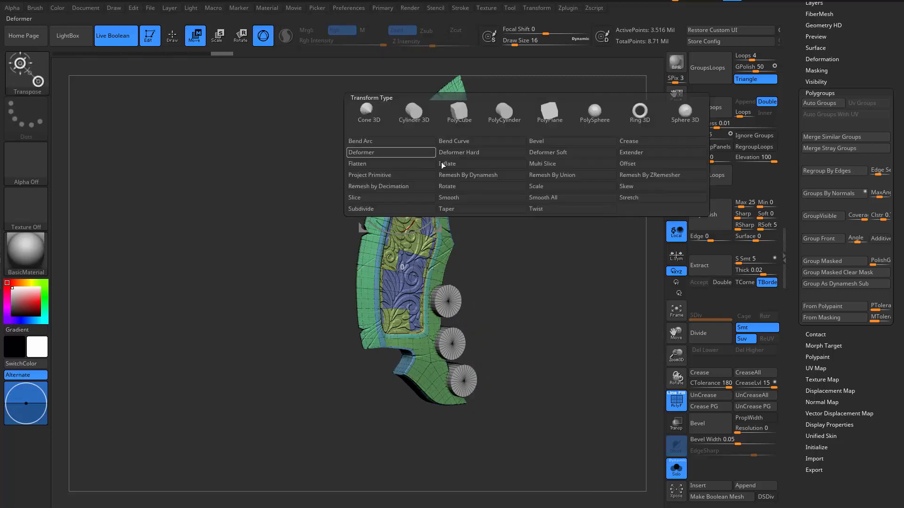
left_click(572, 177)
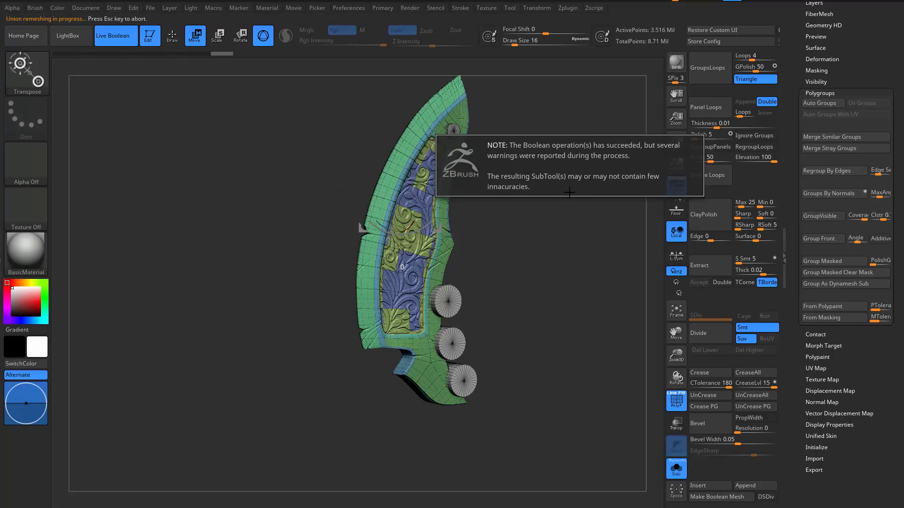
key("ctrl+s")
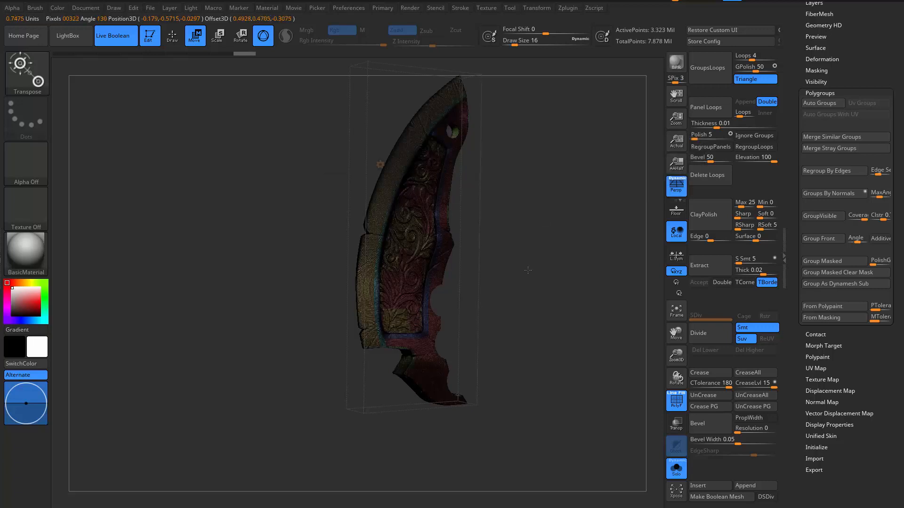
- Examine the blade's cut notches and hole from the edge and the face, with PolyFrame on and off
mouse_move(528, 270)
left_mouse_down()
mouse_move(514, 301)
mouse_move(414, 322)
mouse_move(296, 327)
left_mouse_up()
key("shift+f")
key("q")
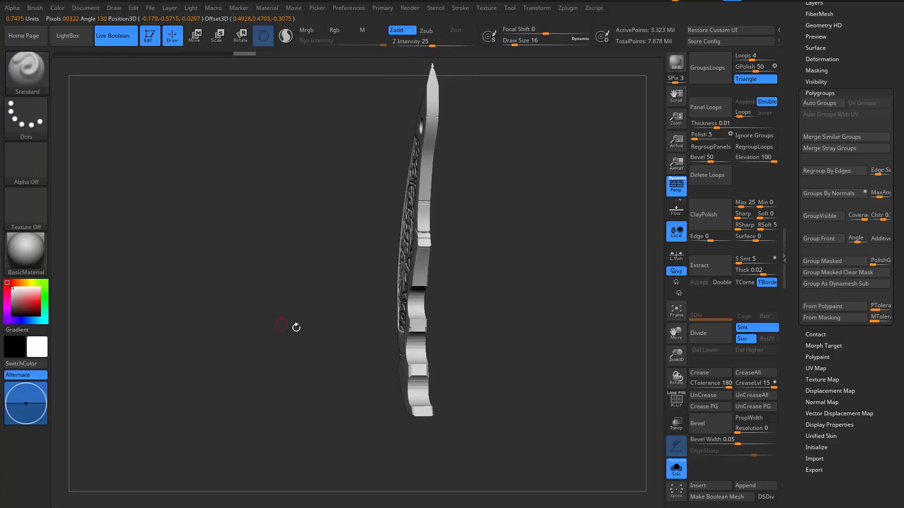
mouse_move(517, 351)
left_mouse_down()
mouse_move(504, 367)
mouse_move(525, 365)
mouse_move(531, 328)
mouse_move(516, 332)
mouse_move(498, 313)
mouse_move(510, 232)
mouse_move(526, 314)
left_mouse_up()
key("shift+f")
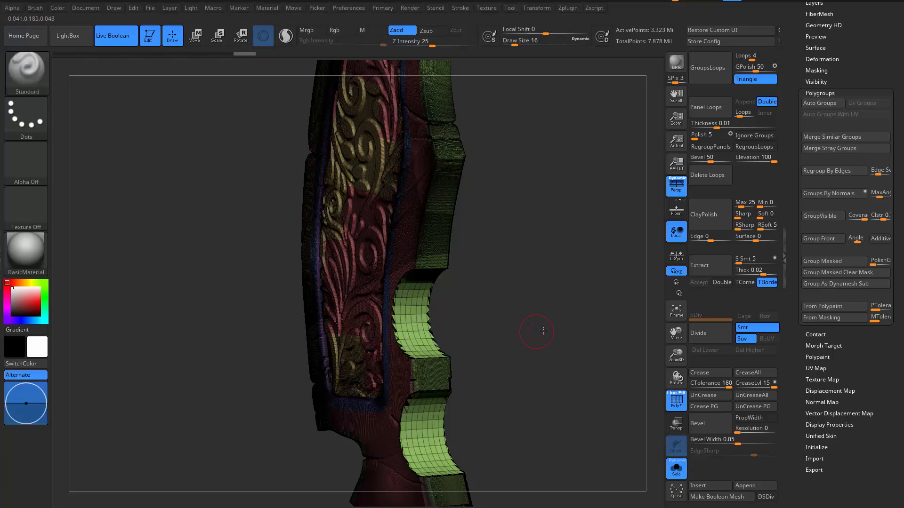
mouse_move(540, 332)
left_mouse_down()
mouse_move(580, 330)
mouse_move(499, 313)
mouse_move(525, 286)
mouse_move(400, 287)
left_mouse_up()
key("shift+f")
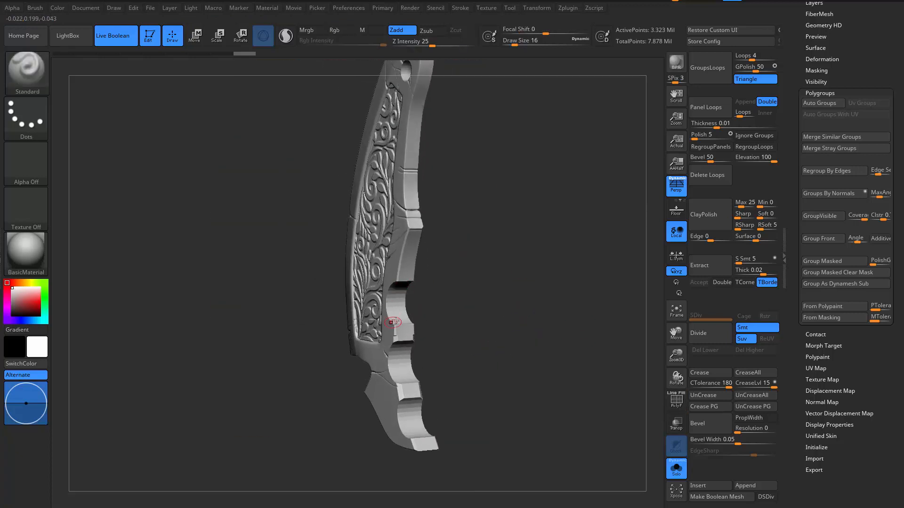
left_click_drag(471, 344, 527, 348)
- Select the grip subtool PM3D_Plane3D_4 and show the whole knife again
left_click_drag(796, 87, 794, 160)
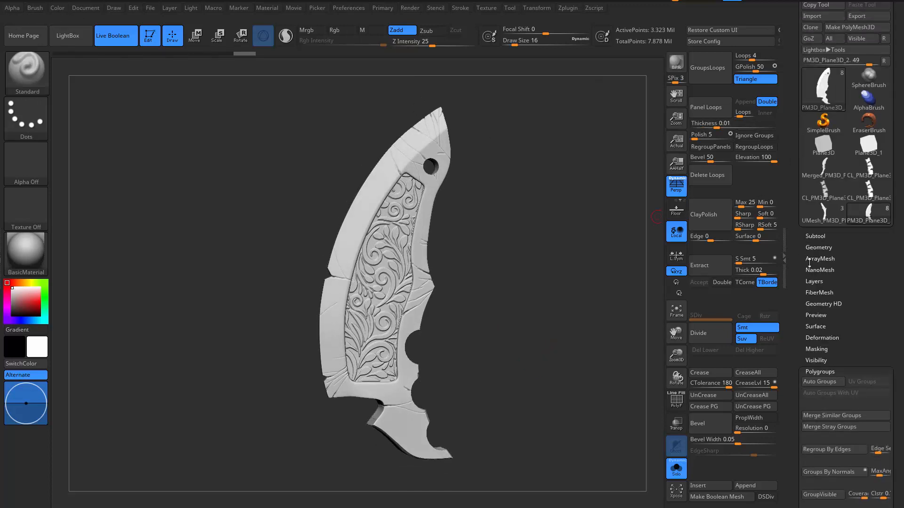
left_click(814, 235)
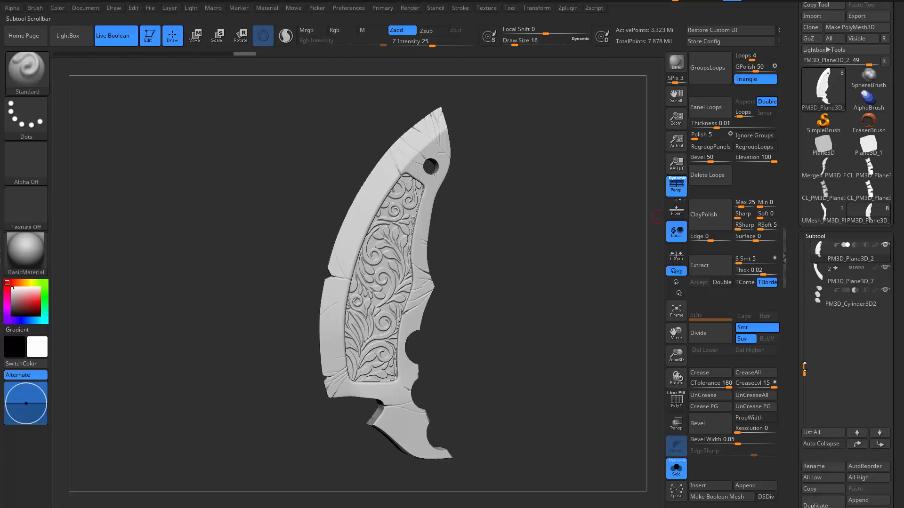
left_click_drag(806, 345, 807, 237)
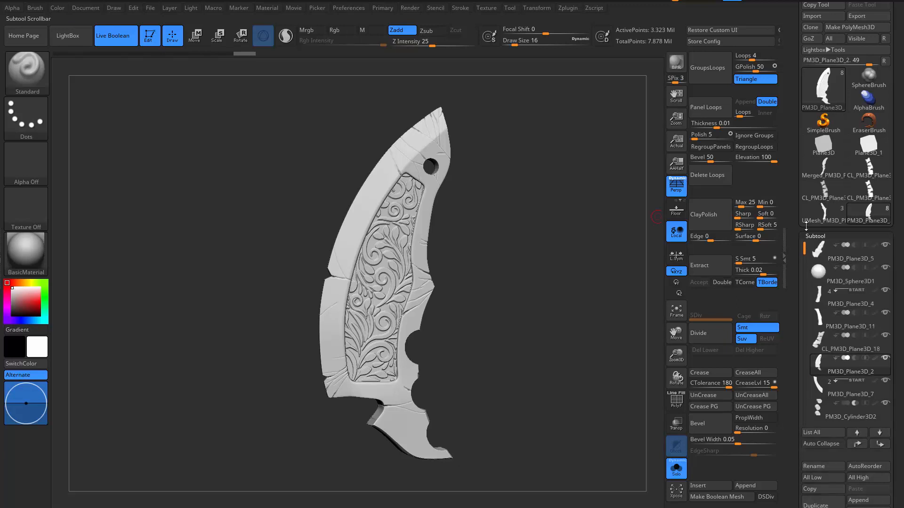
left_click(820, 301)
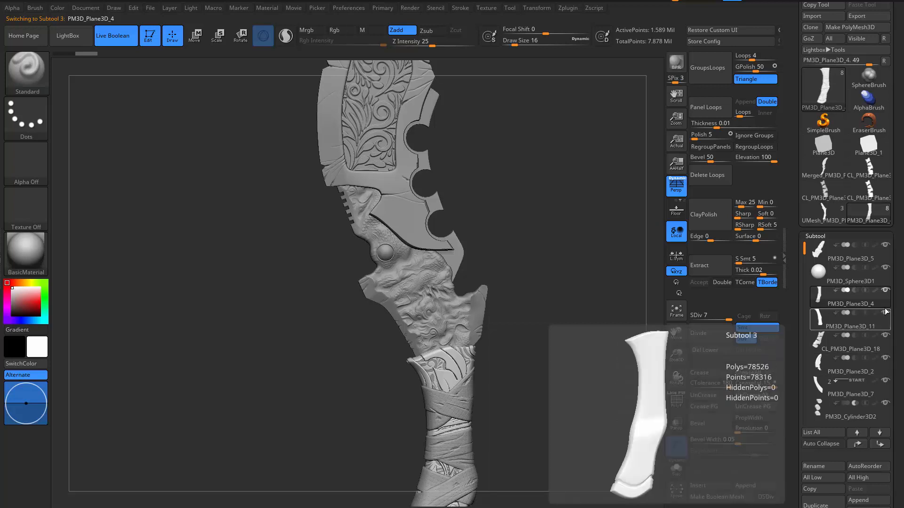
- Select and isolate the PM3D_Plane3D_7 subtool and show its polygroups with PolyFrame
left_click(825, 390)
left_click_drag(537, 361, 555, 369)
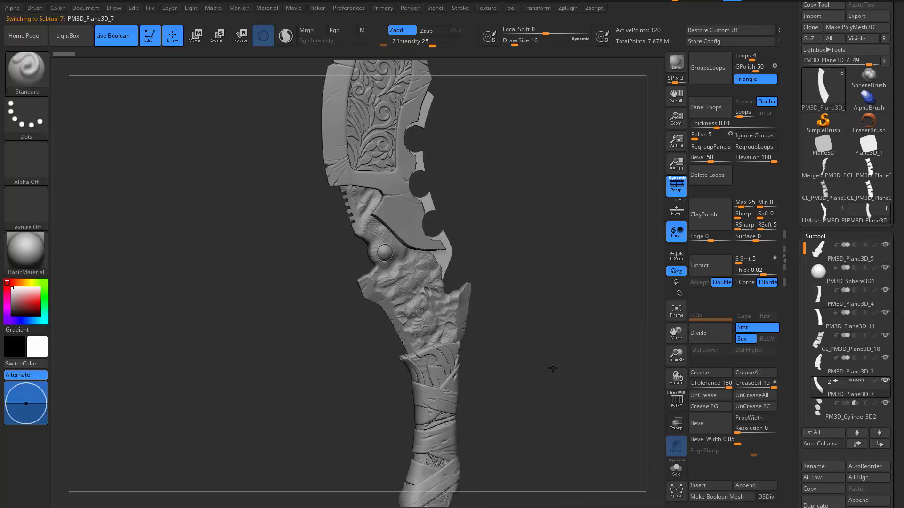
left_click(569, 278)
left_click_drag(551, 314, 559, 294, "alt")
key("shift+f")
key("shift")
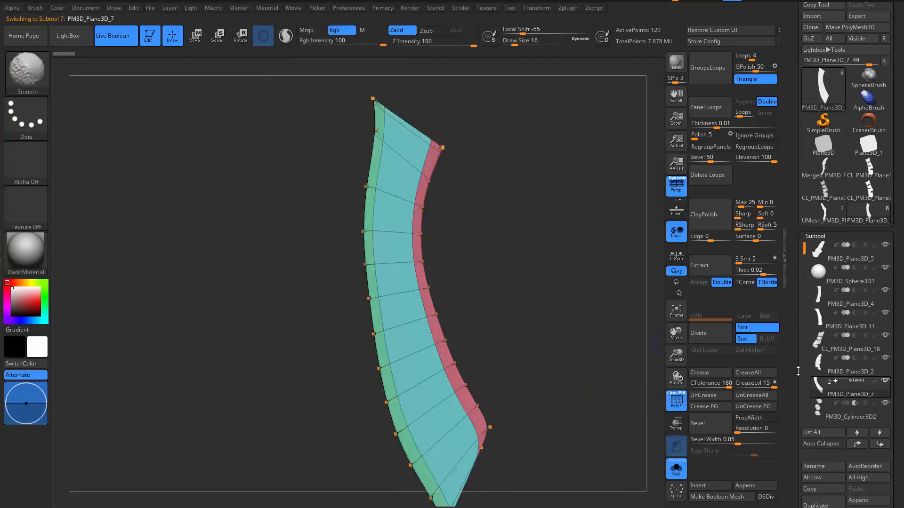
- Subdivide the PM3D_Cylinder3D2 cylinders to subdivision level 3 and delete their lower levels
left_click(826, 415)
mouse_move(587, 348)
left_mouse_down()
mouse_move(566, 364)
mouse_move(605, 361)
left_mouse_up()
key("ctrl")
left_click_drag(790, 477, 791, 291)
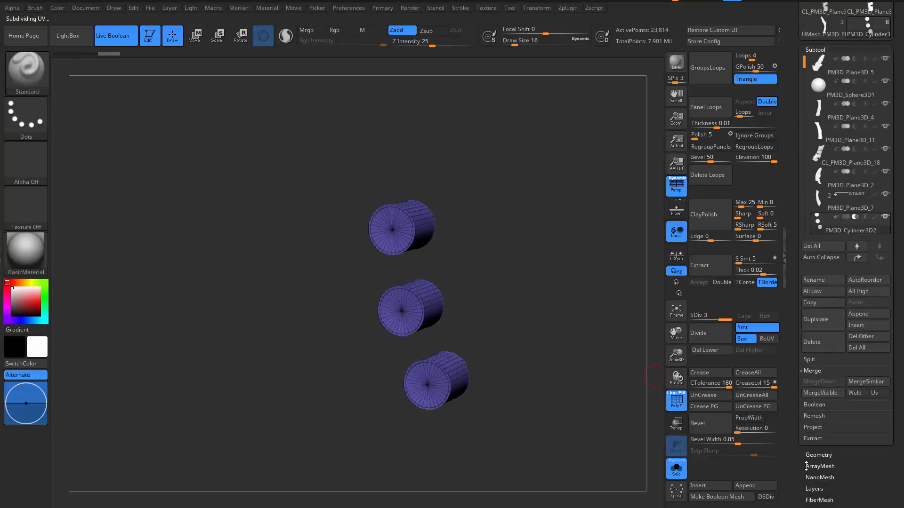
left_click(805, 457)
left_click(802, 175)
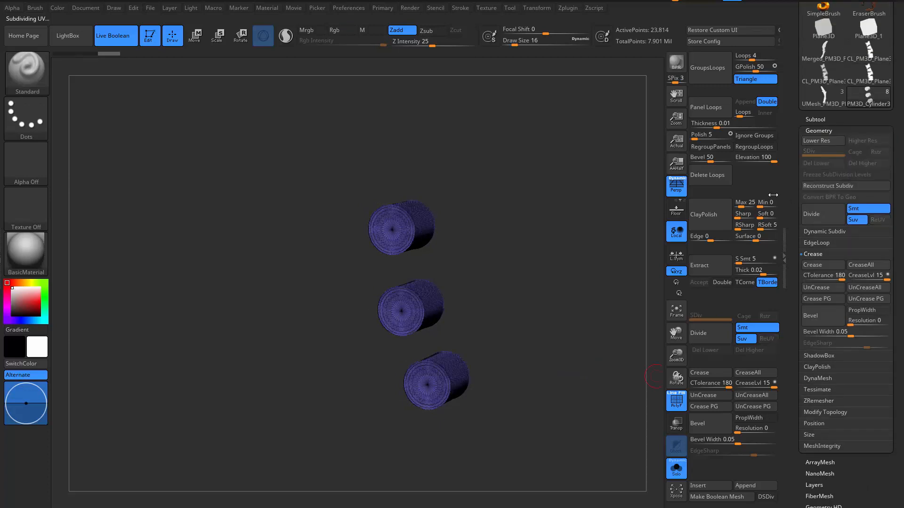
- Examine the three subdivided cylinders from several angles with PolyFrame on and off
left_click_drag(632, 318, 607, 310)
key("shift+f")
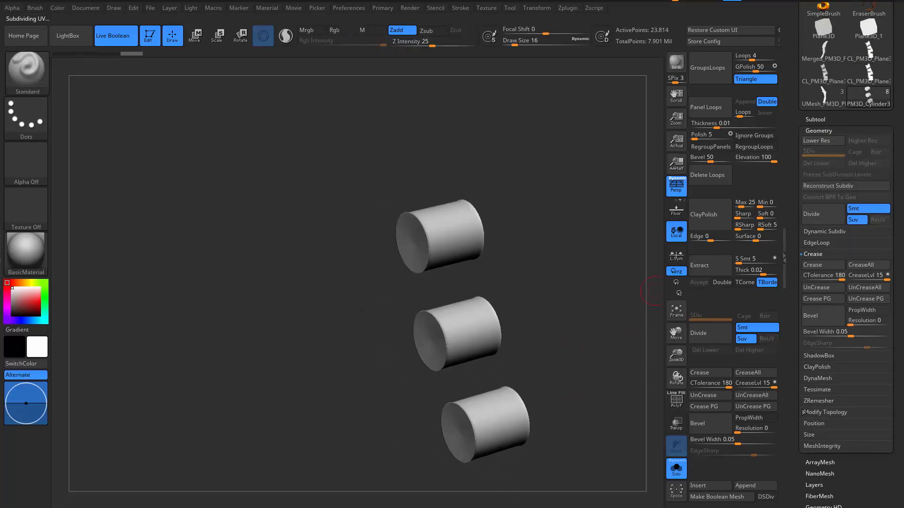
left_click_drag(793, 445, 793, 355)
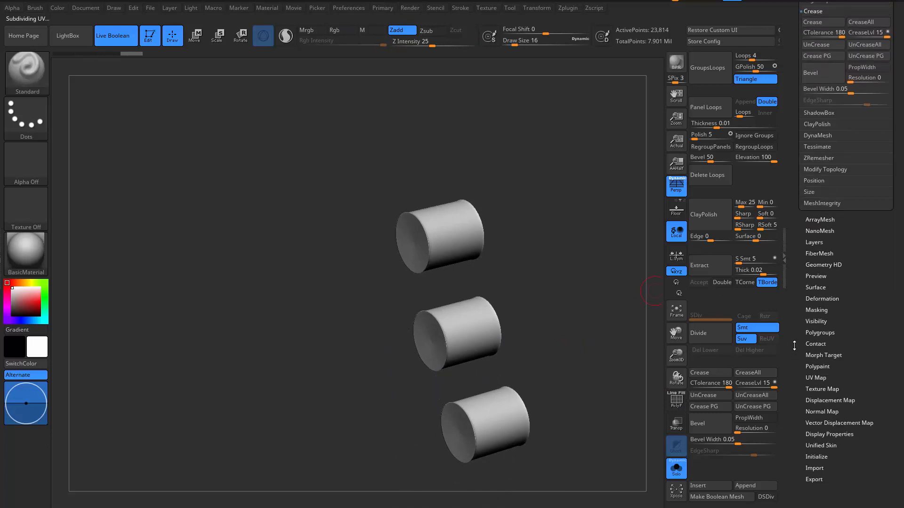
left_click_drag(599, 363, 599, 299)
key("shift+f")
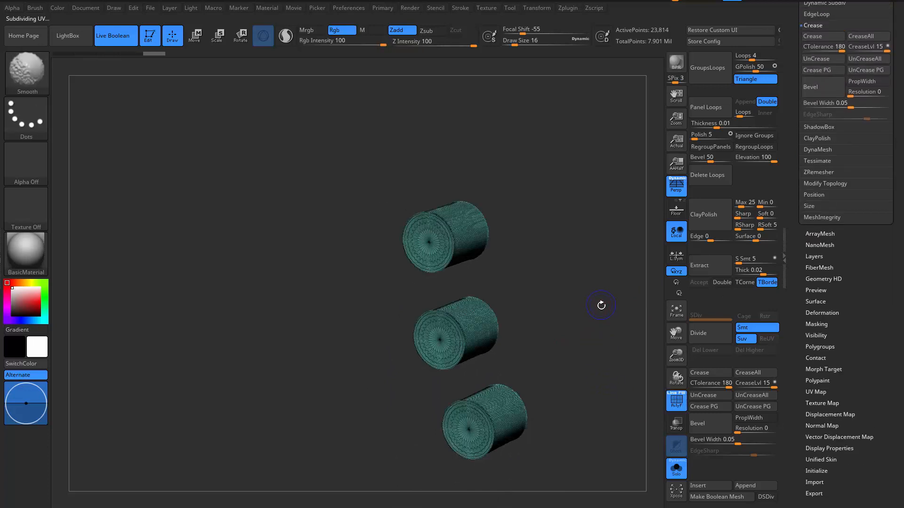
key("shift+f")
- Select the PM3D_Plane3D_7 subtool and merge it down with the cylinder subtool
left_click_drag(825, 83, 826, 190)
left_click(825, 193)
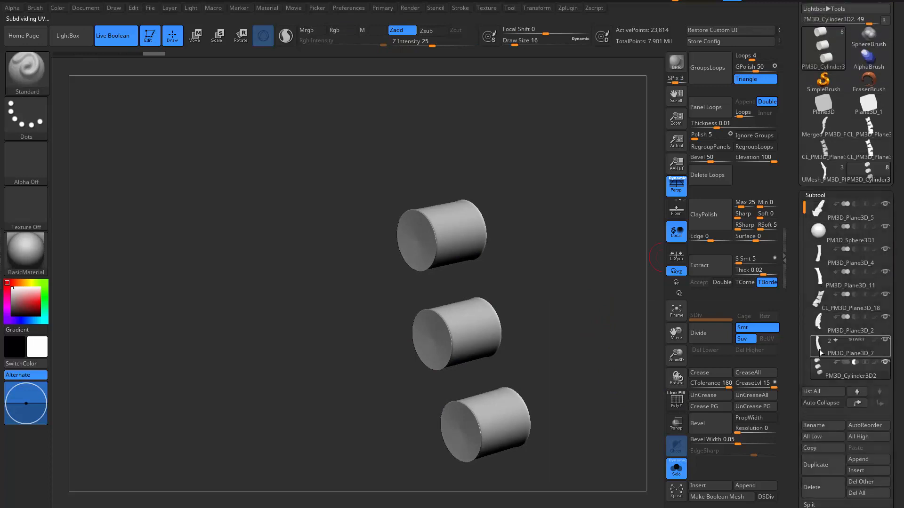
left_click(817, 356)
scroll(819, 353, "down", 5)
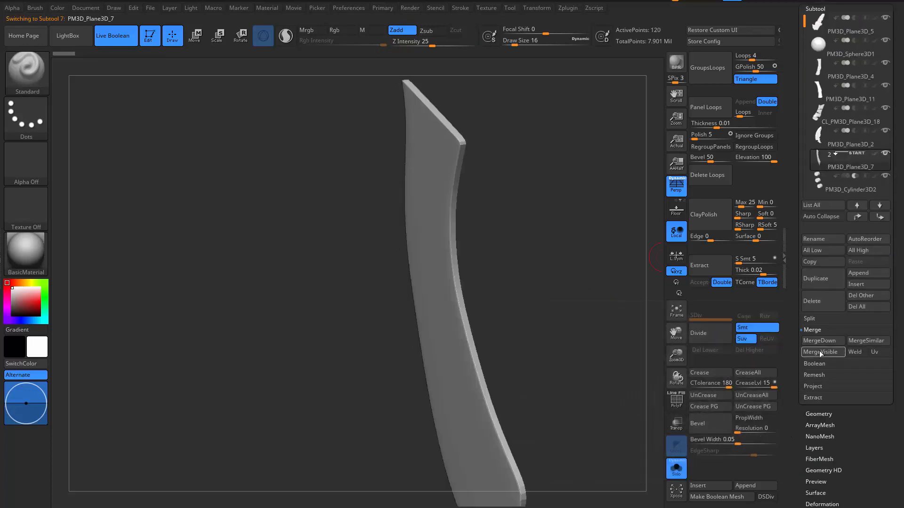
left_click(824, 340)
left_click(737, 360)
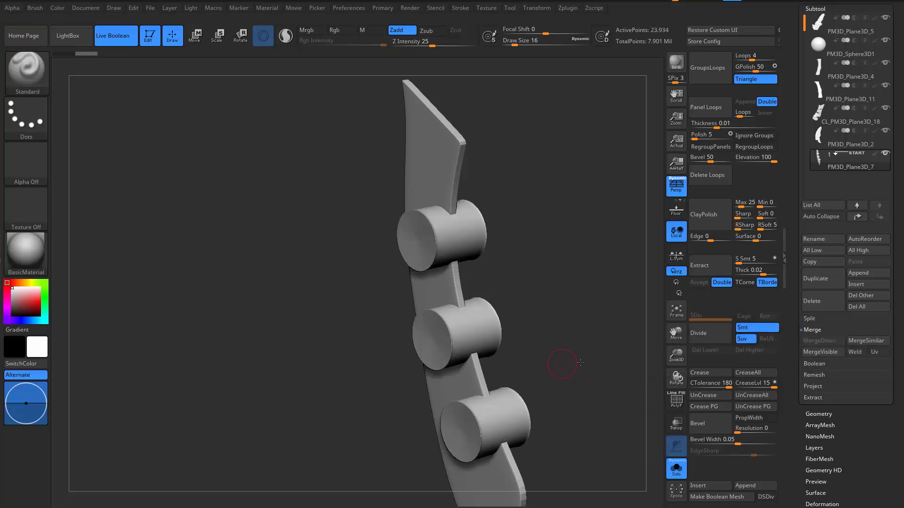
- Isolate the three cylinders, apply Group As Dynamesh Sub to them, and show the full merged mesh with PolyFrame
left_click(461, 334, "ctrl+shift")
scroll(801, 387, "down", 5)
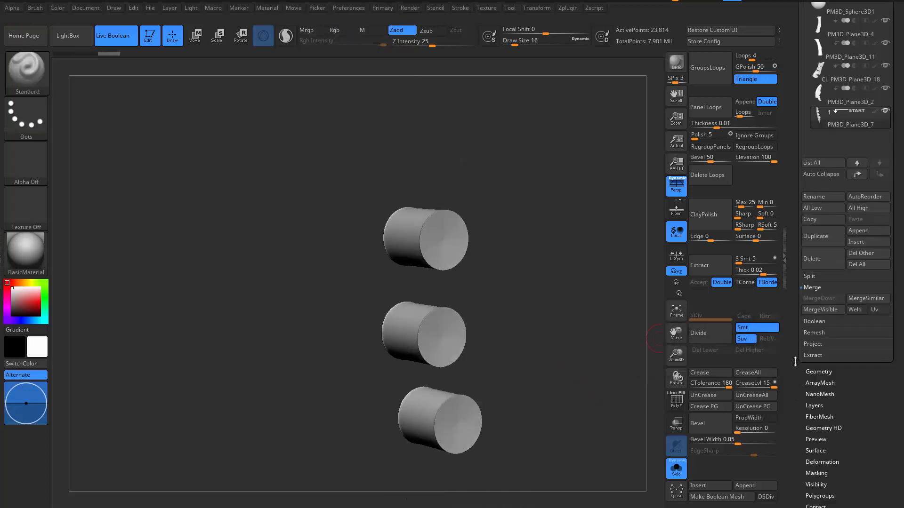
scroll(807, 376, "down", 1)
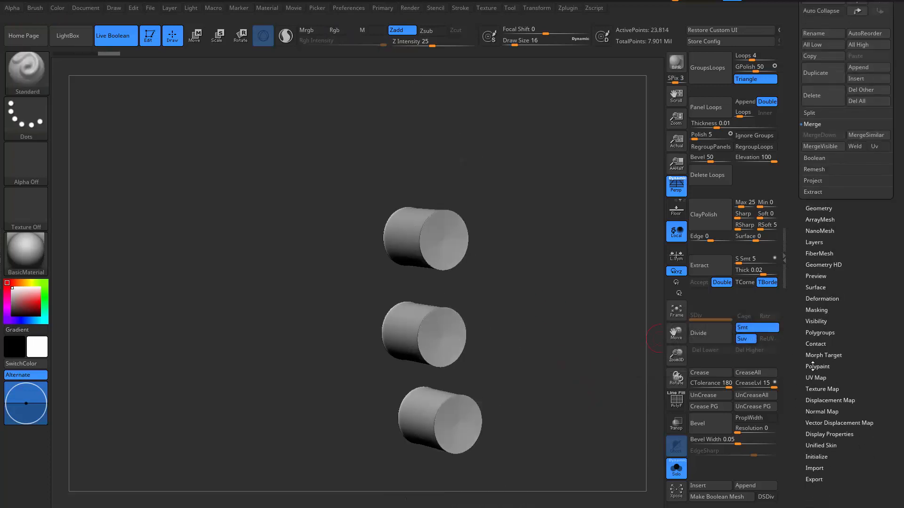
left_click(830, 332)
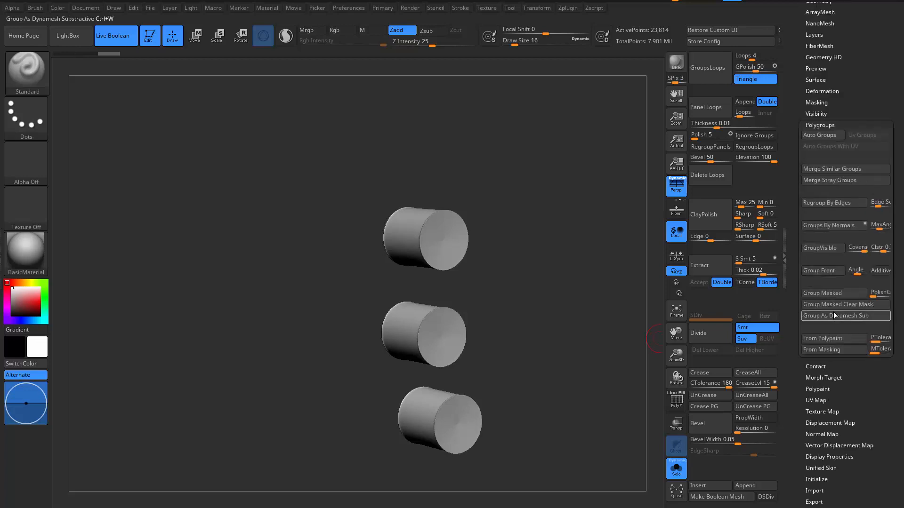
left_click_drag(568, 329, 559, 320)
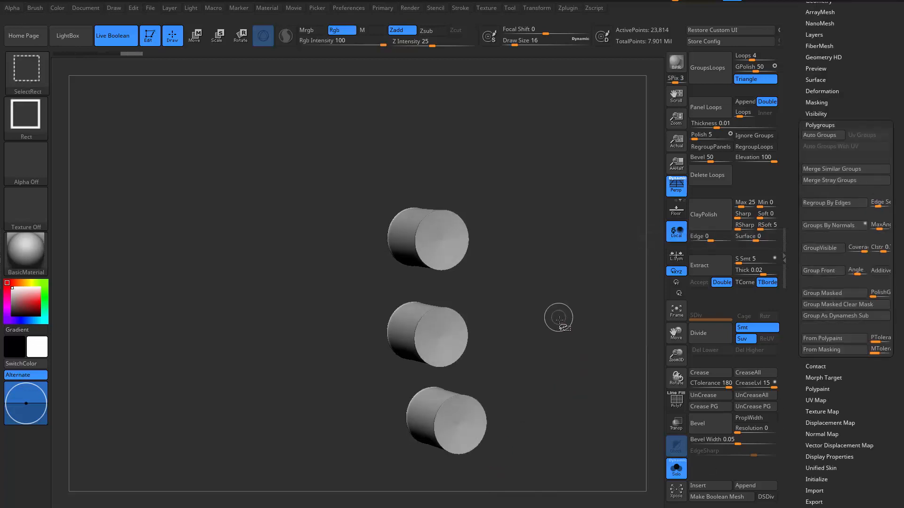
key("shift+f")
left_click(574, 303, "ctrl+shift")
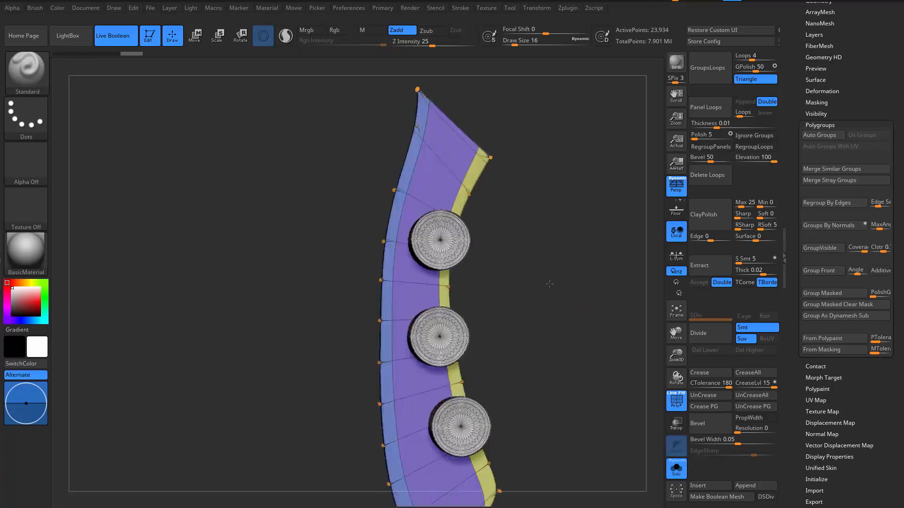
left_click_drag(550, 284, 507, 231)
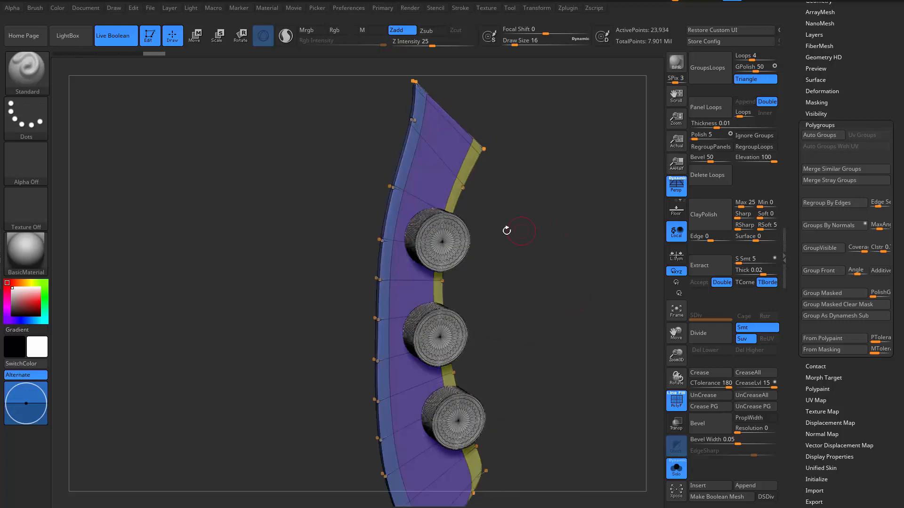
- Cut the cylinders out of the merged PM3D_Plane3D_7 piece with the gizmo's Remesh By Union
key("w")
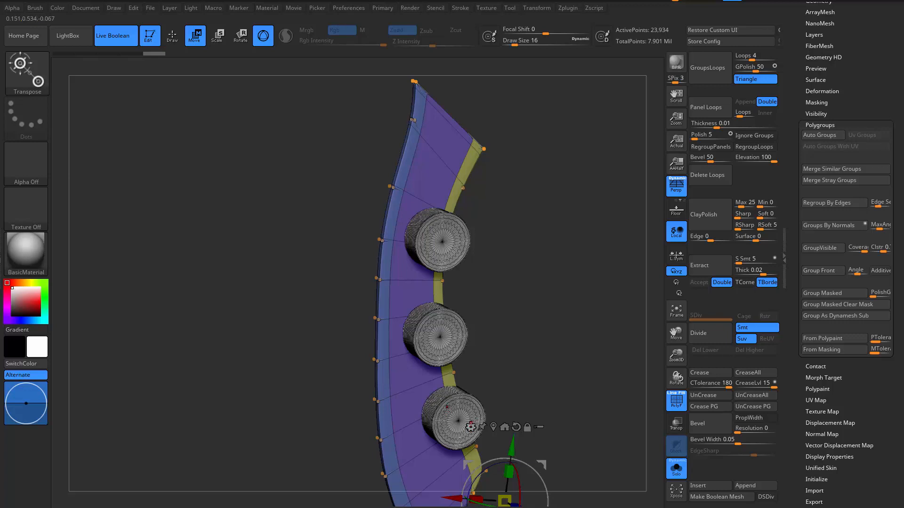
left_click(470, 427)
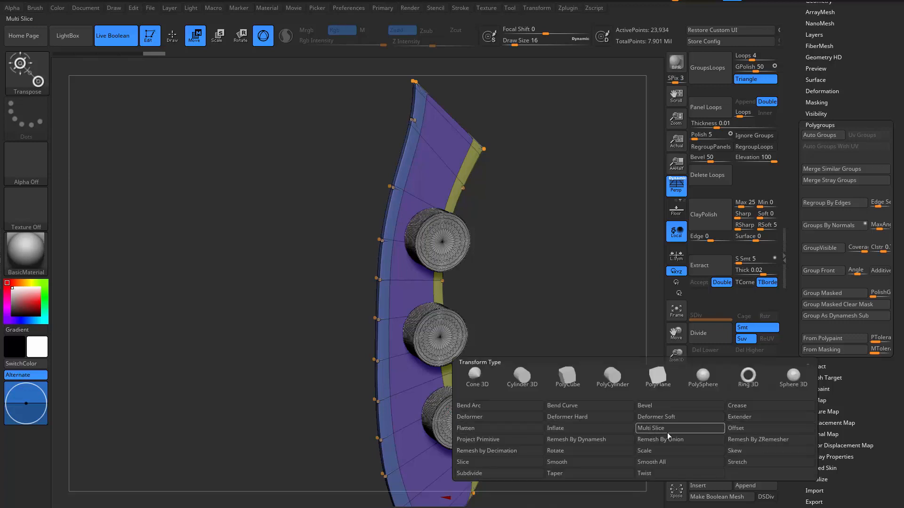
left_click(686, 439)
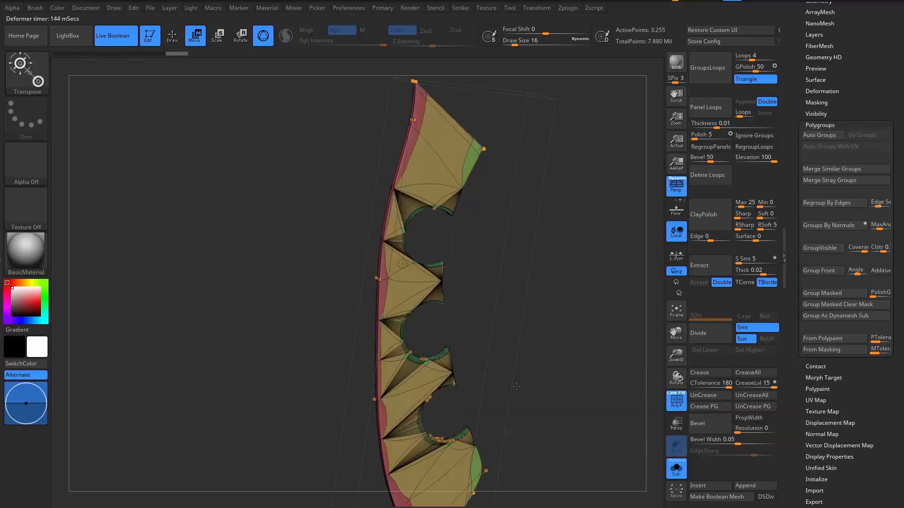
mouse_move(576, 338)
left_mouse_down()
mouse_move(548, 302)
mouse_move(599, 307)
mouse_move(597, 323)
mouse_move(611, 339)
mouse_move(561, 339)
mouse_move(573, 278)
mouse_move(428, 313)
mouse_move(375, 315)
mouse_move(534, 325)
mouse_move(484, 310)
mouse_move(580, 309)
mouse_move(589, 327)
mouse_move(606, 311)
mouse_move(603, 319)
mouse_move(604, 304)
mouse_move(584, 307)
mouse_move(578, 238)
left_mouse_up()
key("q")
- Select the guard subtool PM3D_Plane3D_5 in the full knife and check it with PolyFrame on and off
left_click(494, 414, "alt")
key("shift+f")
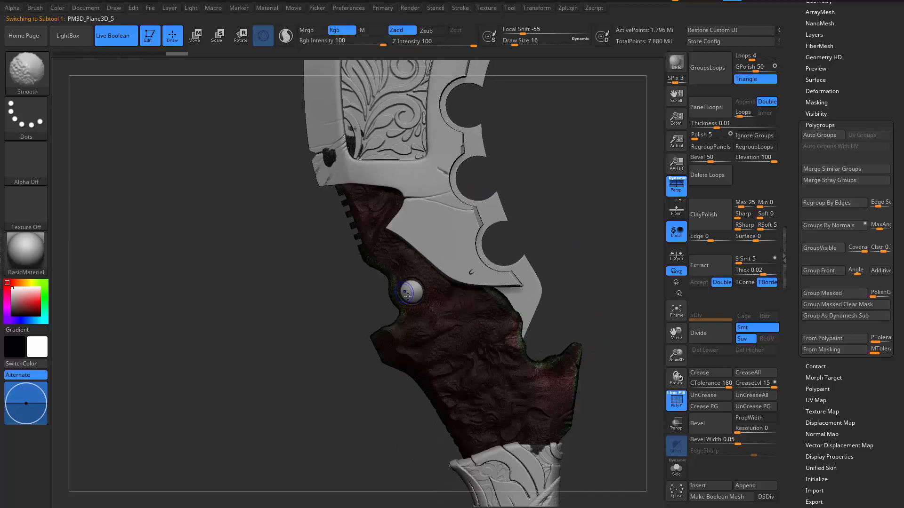
key("shift+f")
left_click_drag(599, 298, 659, 271)
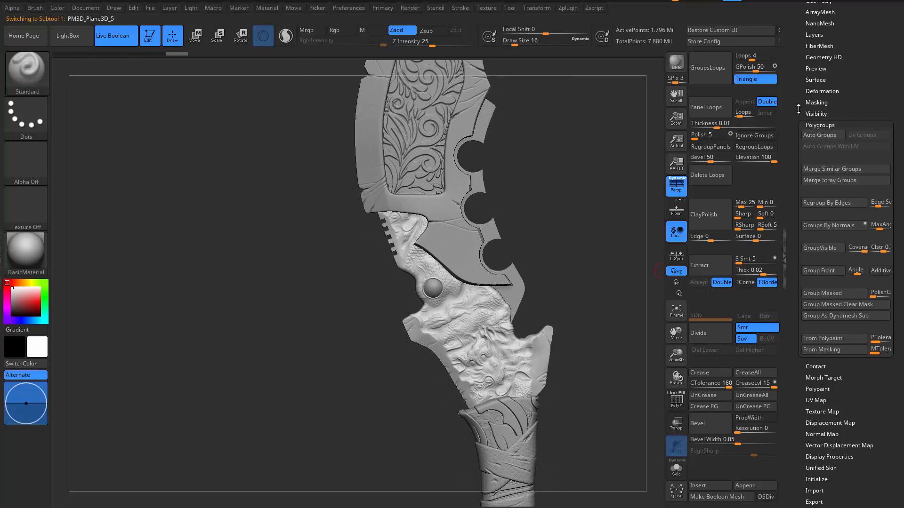
- Reopen the subtool list and isolate the guard with Solo
left_click_drag(798, 109, 805, 132)
left_click(820, 92)
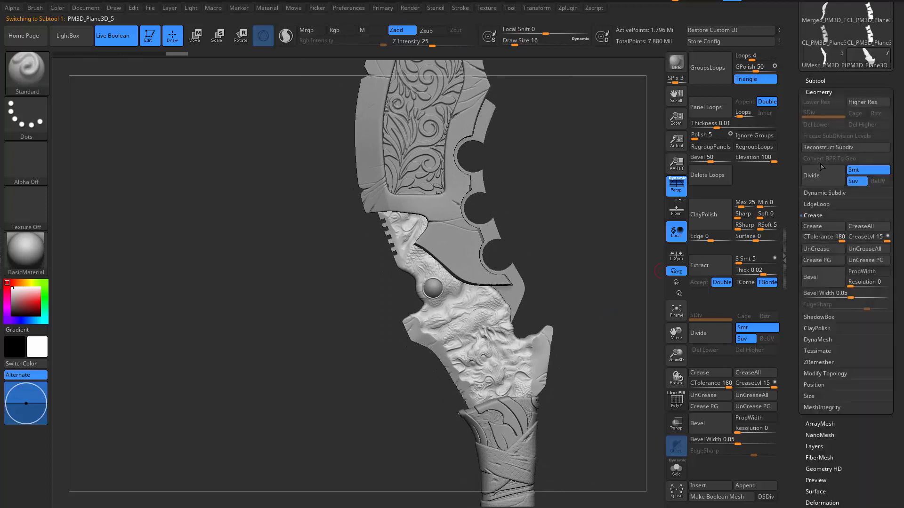
left_click(821, 80)
left_click_drag(592, 294, 551, 342)
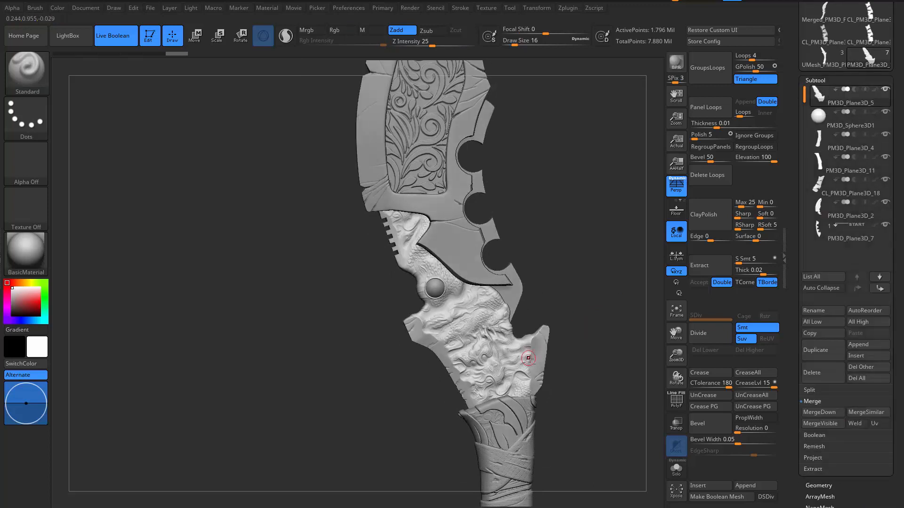
key("alt+s")
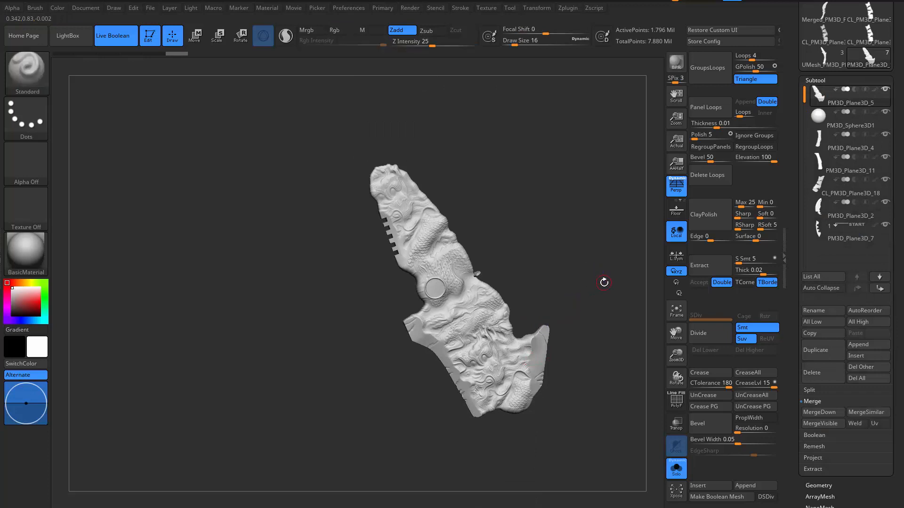
- Examine the isolated guard's merged polygroups and cut surface with PolyFrame on and off
key("shift+f")
right_click_drag(587, 262, 592, 256)
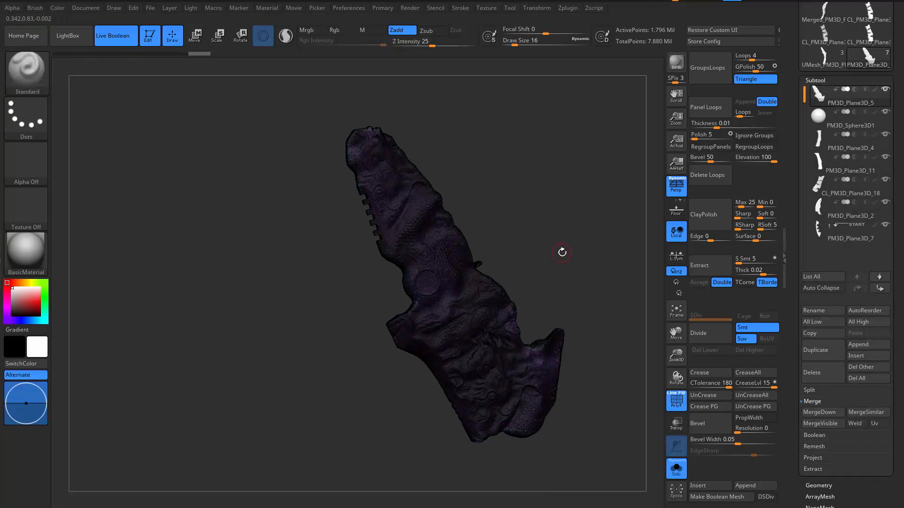
key("shift+f")
key("shift+f")
key("shift+f")
key("shift+f")
key("shift+f")
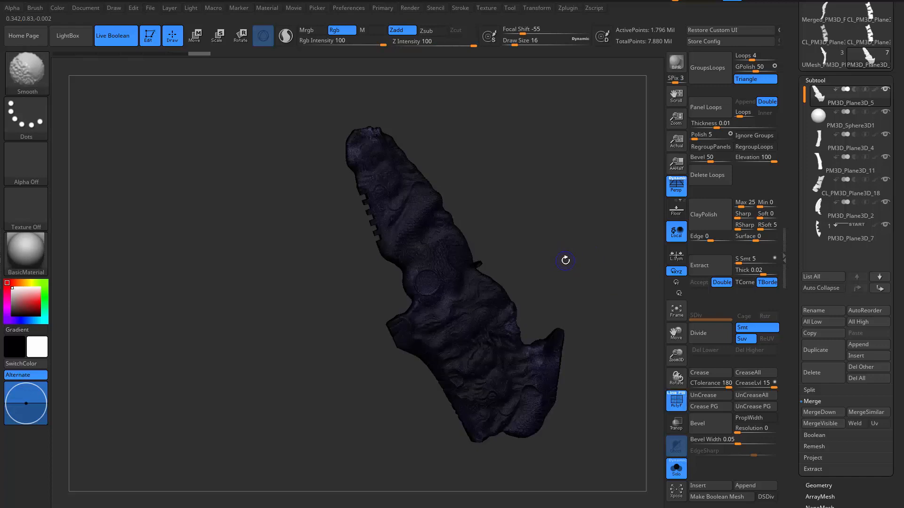
left_click_drag(567, 259, 576, 259)
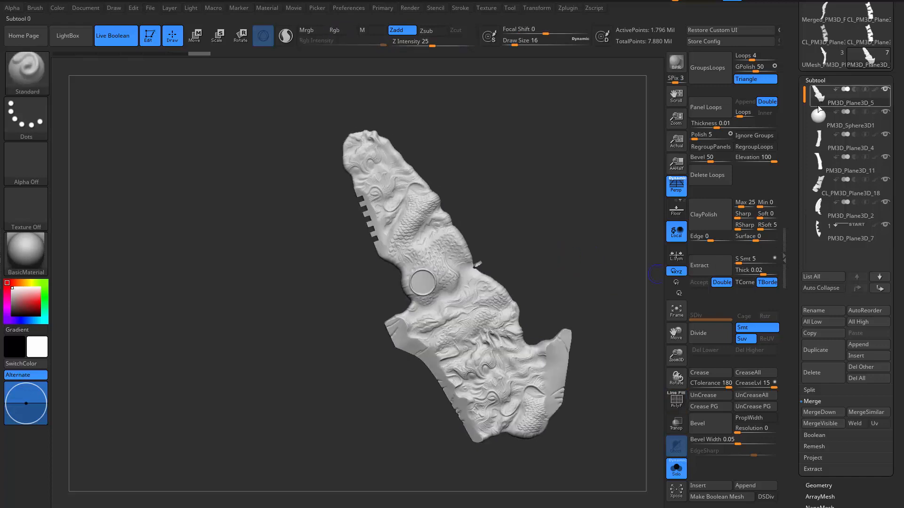
- Inspect the notched PM3D_Plane3D_7 subtool and the PM3D_Plane3D_2 blade with PolyFrame on
left_click(820, 233)
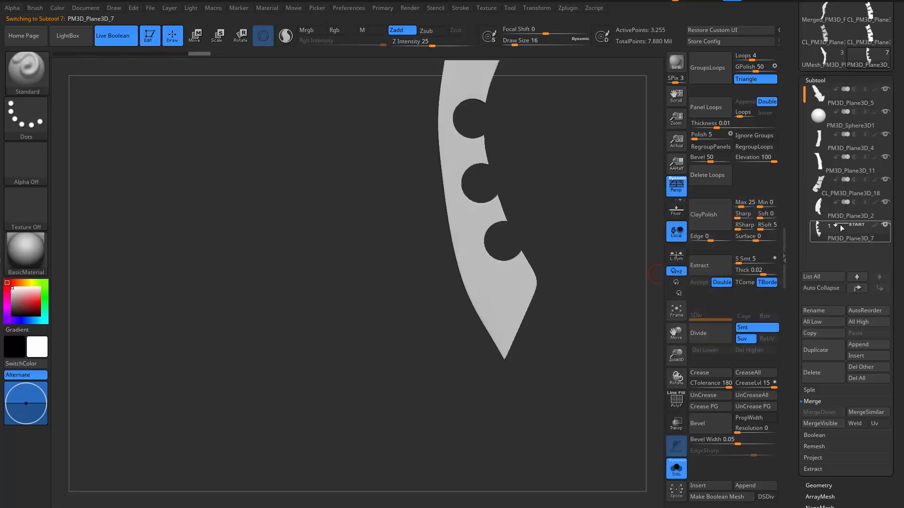
left_click_drag(626, 352, 569, 360)
key("shift+f")
left_click(822, 208)
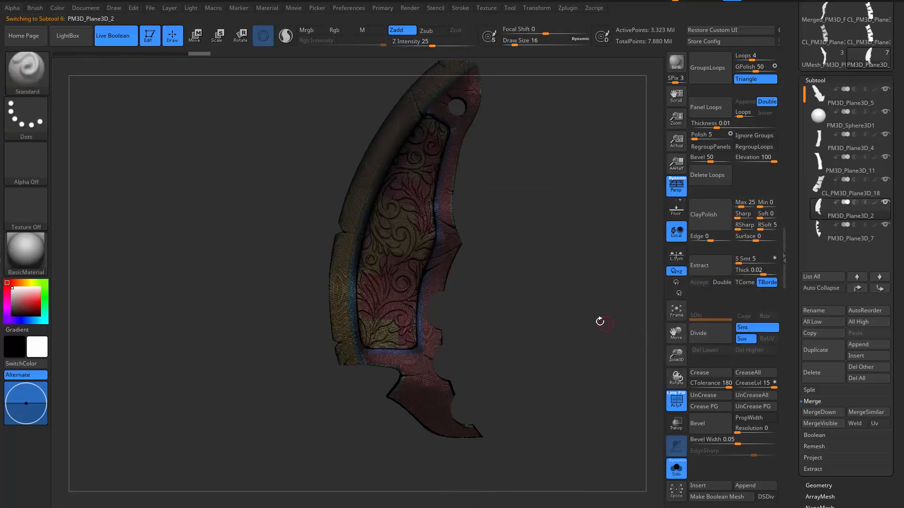
left_click_drag(599, 320, 574, 350)
left_click_drag(575, 351, 623, 285, "alt")
- Turn off the blade's Polypaint Colorize option and compare the blade with PolyFrame on and off
left_click_drag(790, 379, 787, 287)
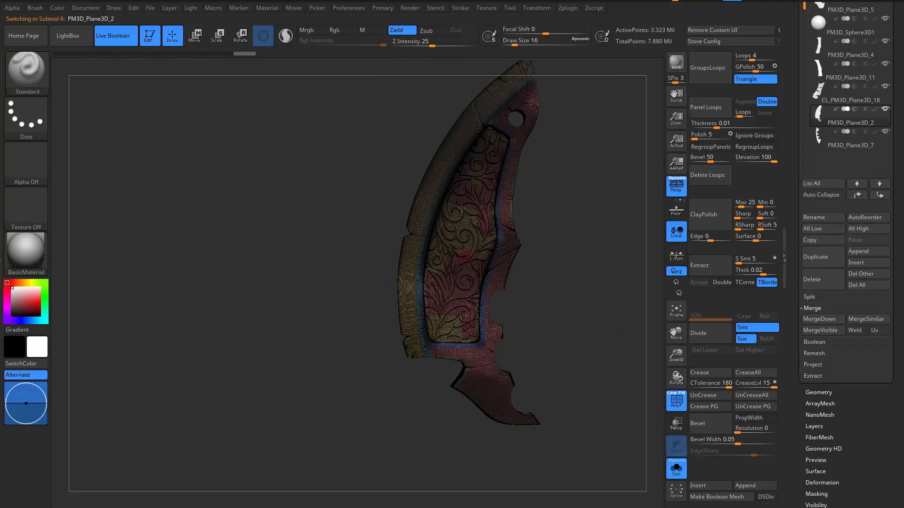
left_click_drag(803, 409, 807, 324)
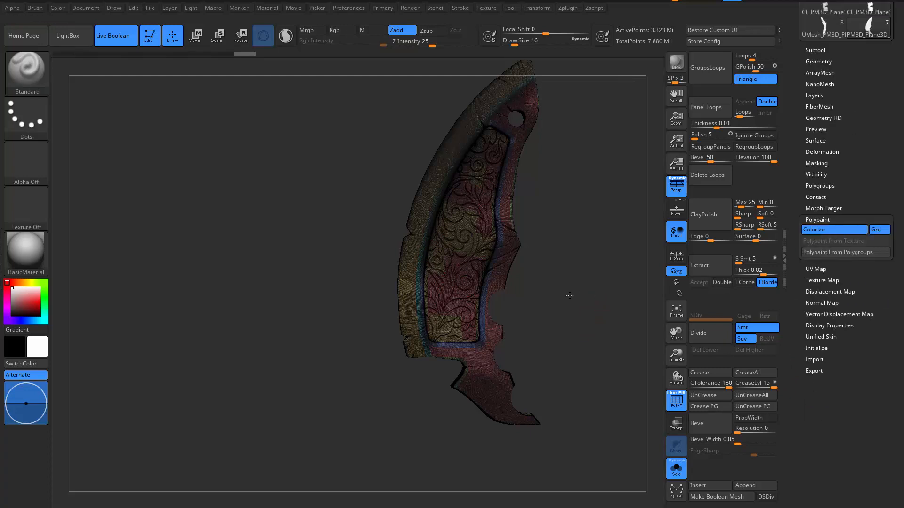
left_click_drag(569, 296, 596, 258)
key("shift+f")
key("shift+f")
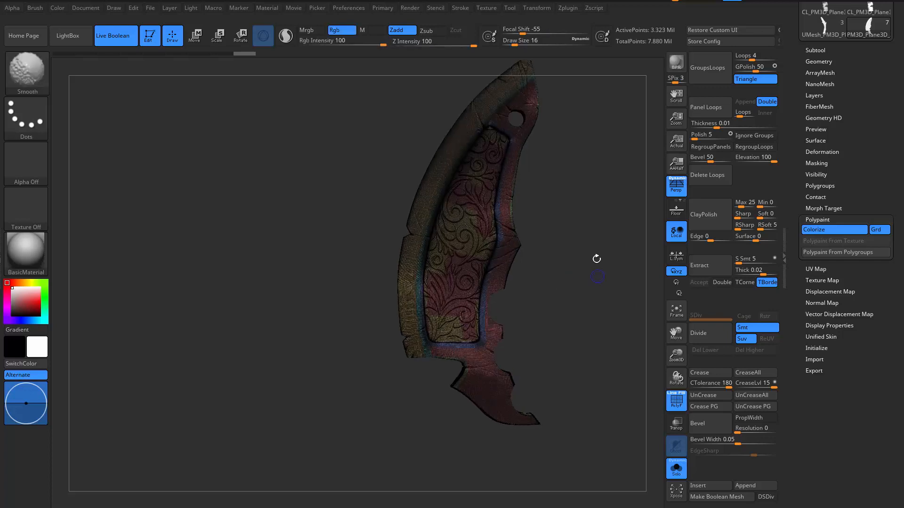
left_click_drag(625, 174, 581, 228)
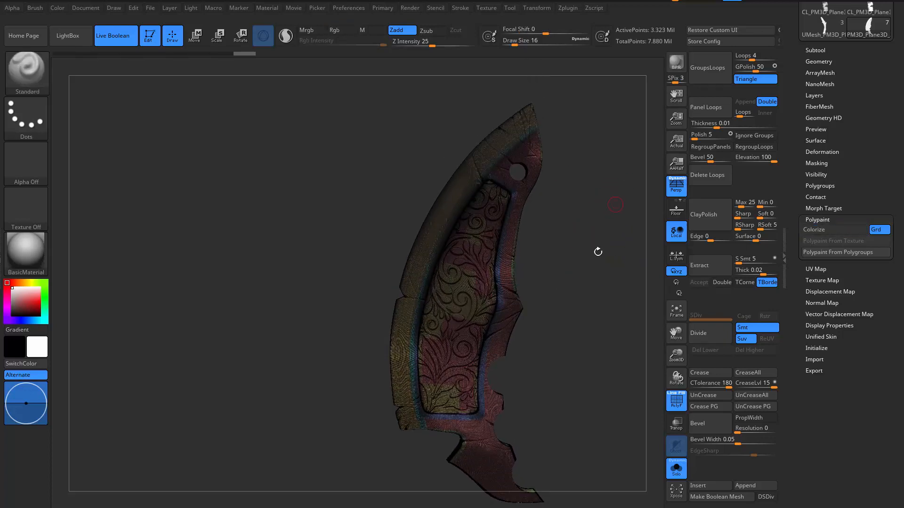
key("ctrl")
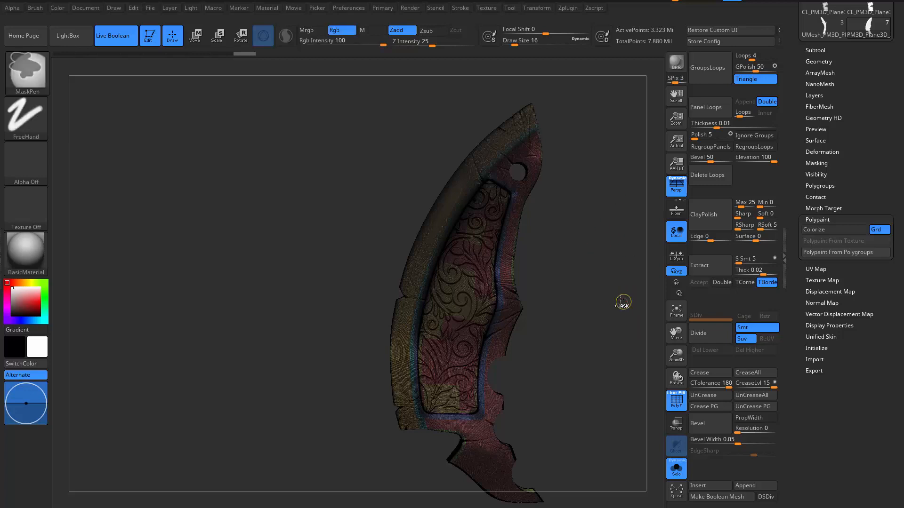
key("shift+f")
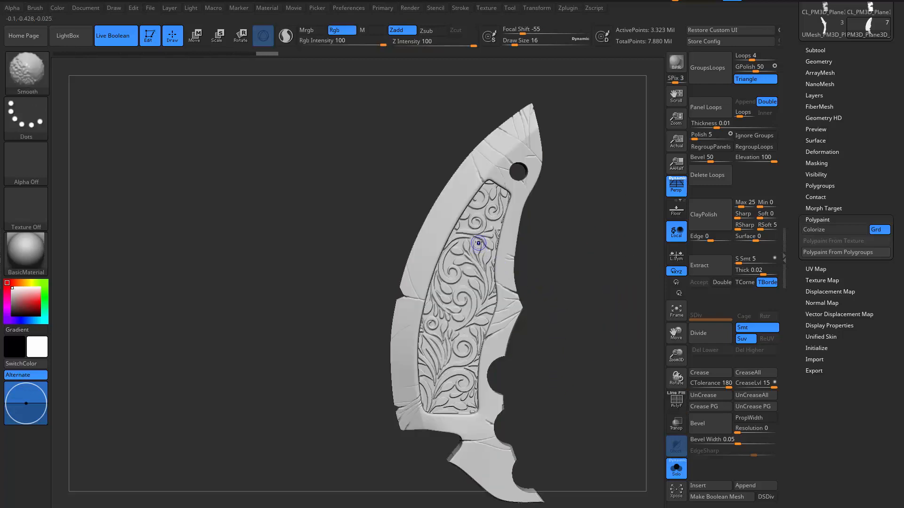
- Examine the blade's engraved panel up close with PolyFrame on and off, trying a freehand mask over the scrollwork
key("shift+f")
key("shift+f")
mouse_move(596, 293)
left_mouse_down()
mouse_move(612, 294)
mouse_move(624, 228)
mouse_move(597, 163)
mouse_move(607, 370)
left_mouse_up()
key("space")
left_click_drag(496, 246, 480, 251)
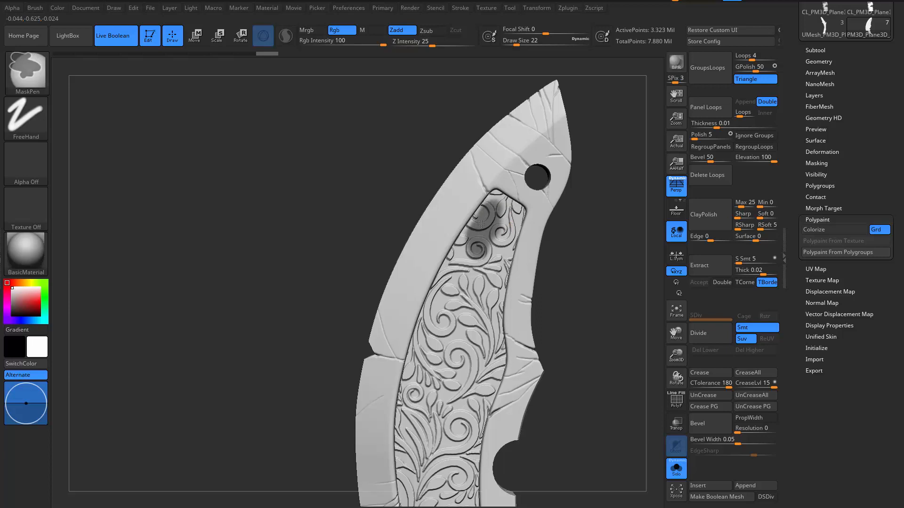
mouse_move(512, 207)
left_mouse_down("ctrl")
mouse_move(492, 266)
mouse_move(474, 233)
mouse_move(450, 270)
left_mouse_up("ctrl")
mouse_move(565, 244)
left_mouse_down("alt")
mouse_move(617, 284)
mouse_move(597, 284)
mouse_move(606, 298)
mouse_move(567, 365)
mouse_move(624, 333)
left_mouse_up("alt")
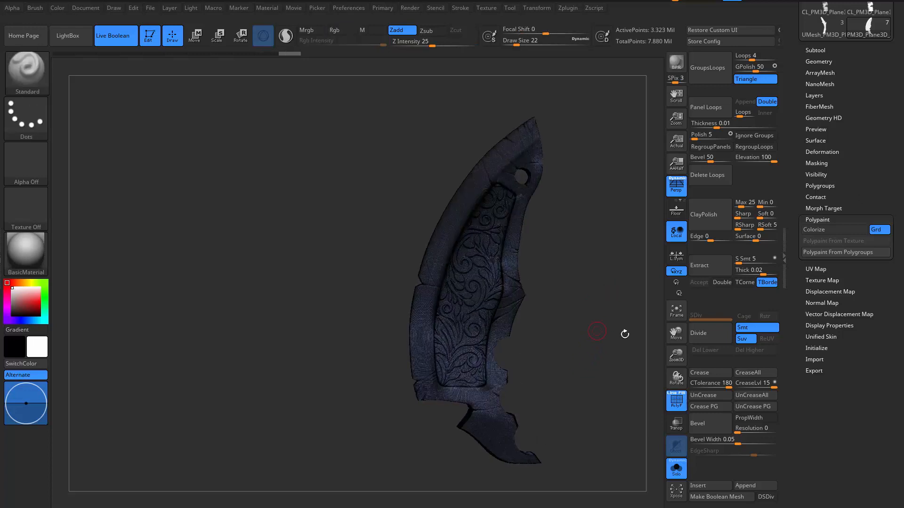
- Select the PM3D_Sphere3D1 subtool from the subtool list and show all knife parts again
left_click(816, 51)
left_click(823, 90)
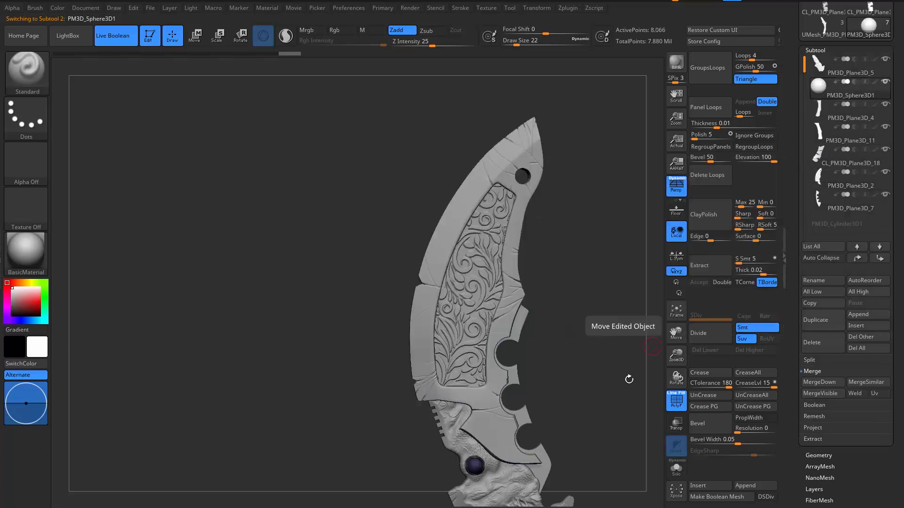
left_click_drag(634, 379, 635, 279)
left_click_drag(649, 322, 656, 238, "alt")
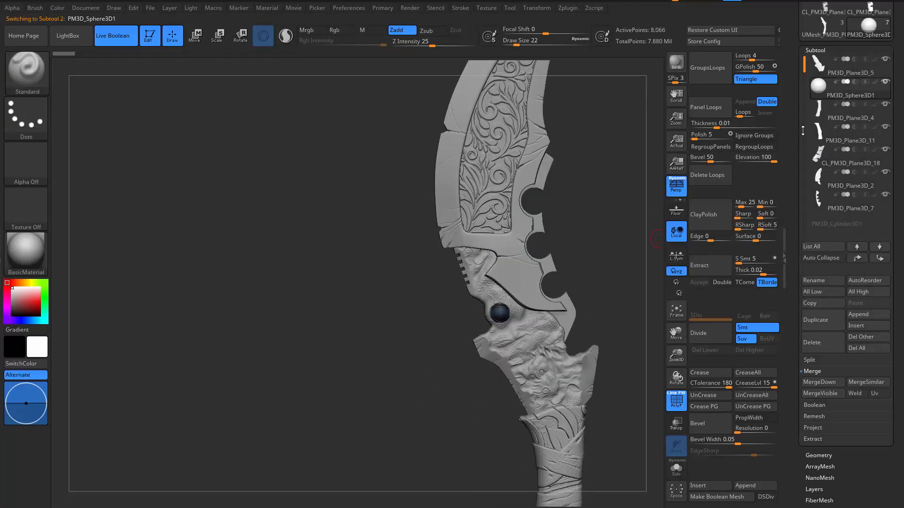
- Isolate the PM3D_Plane3D_4 handle with Solo and inspect it with PolyFrame on and off
left_click(809, 120)
left_click_drag(636, 317, 613, 265)
key("shift+f")
key("shift+f")
key("shift+f")
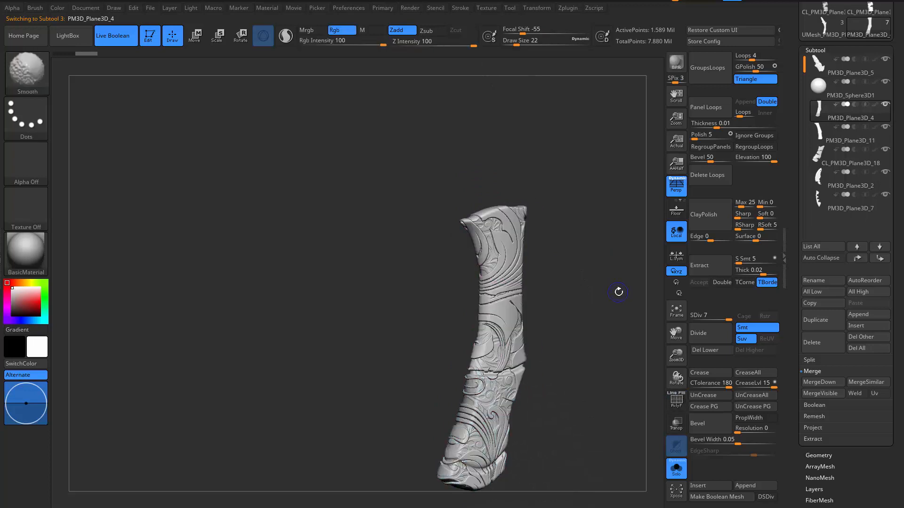
key("ctrl")
key("shift+f")
left_click_drag(615, 293, 600, 331)
key("shift+f")
left_click_drag(599, 371, 591, 242)
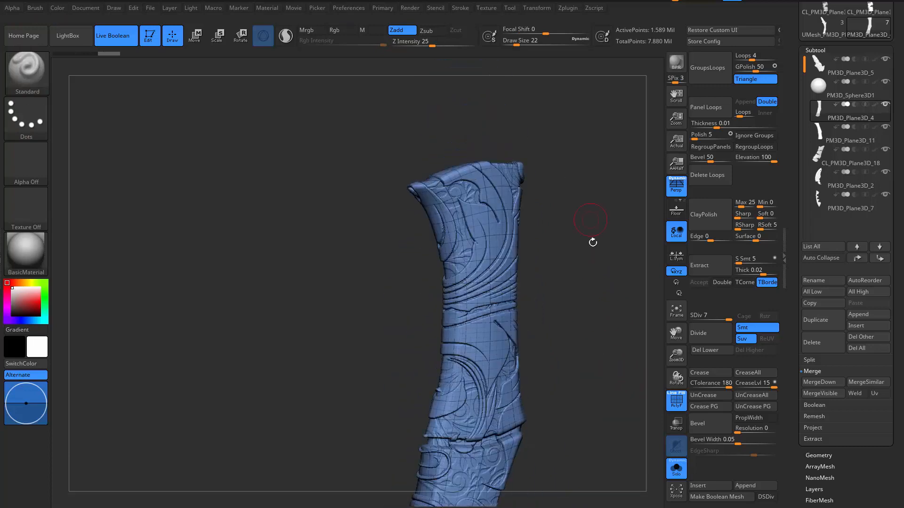
key("shift+f")
left_click_drag(615, 323, 638, 273)
- Review the Polygroups options available for the handle, including grouping from polypaint and from masking
scroll(798, 371, "down", 10)
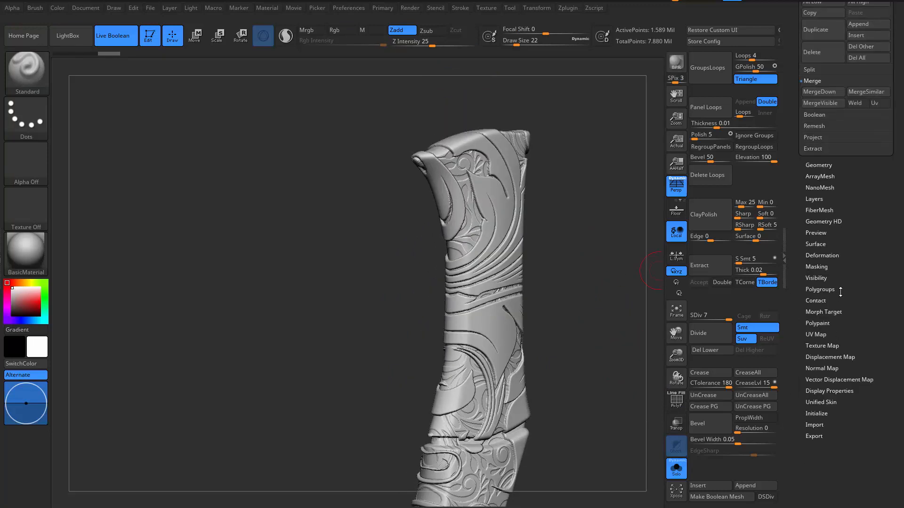
left_click(840, 290)
scroll(802, 378, "up", 3)
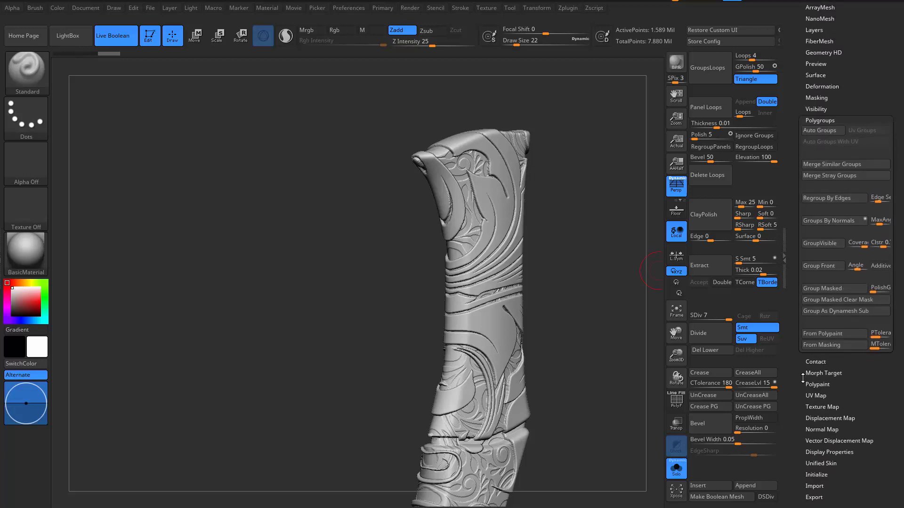
scroll(802, 378, "up", 4)
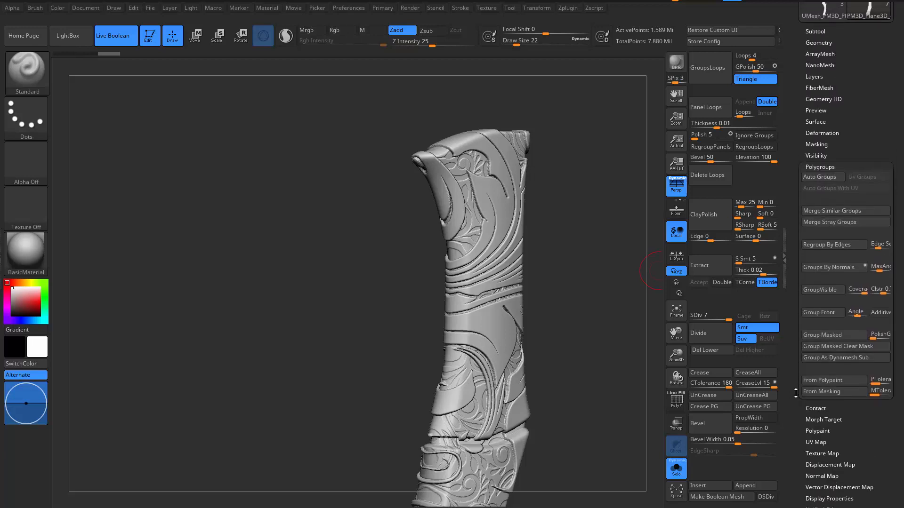
scroll(796, 393, "down", 1)
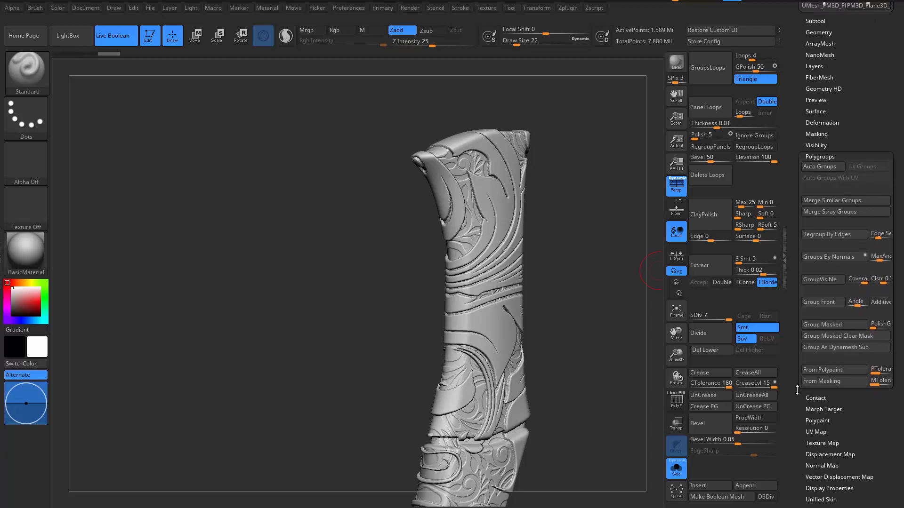
scroll(795, 376, "up", 2)
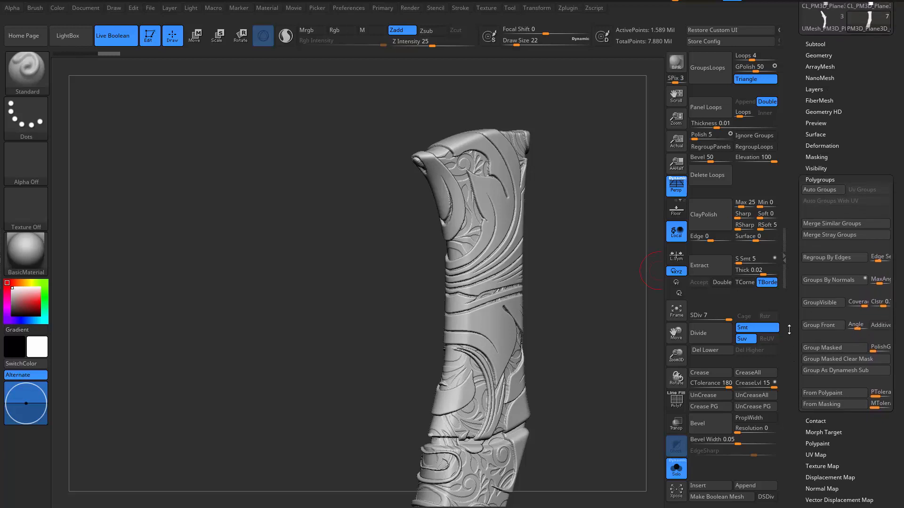
scroll(793, 339, "up", 1)
left_click_drag(792, 330, 794, 330)
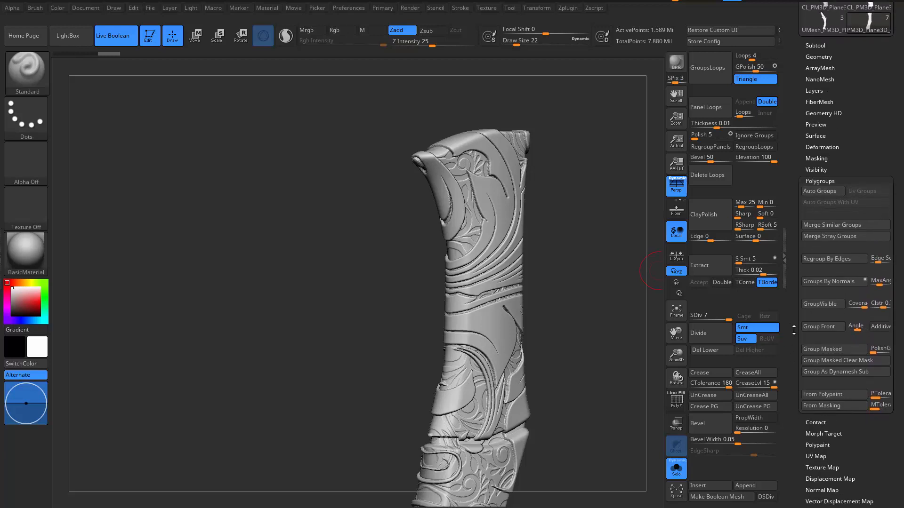
scroll(798, 256, "down", 3)
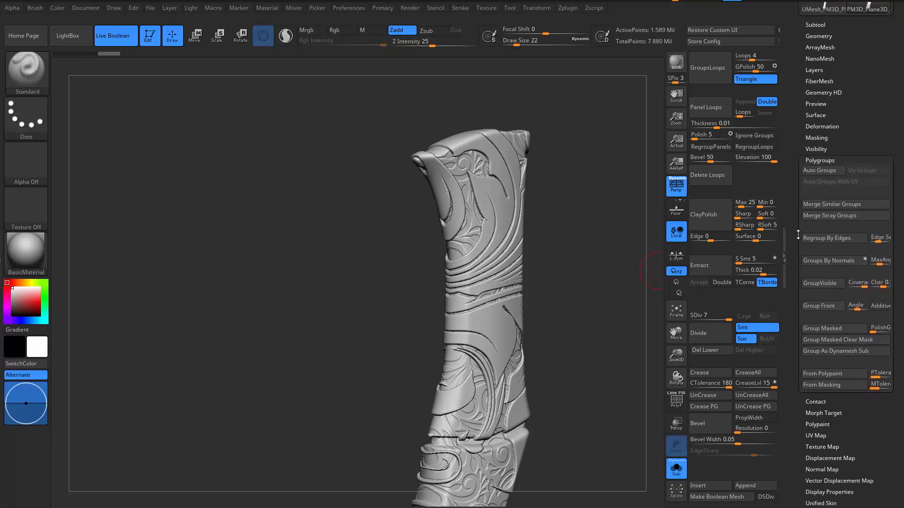
mouse_move(800, 262)
left_mouse_down()
mouse_move(800, 243)
mouse_move(799, 258)
left_mouse_up()
- Mask the handle by peaks and valleys with PVRange 4 and PVCoverage 25, and hide the mask display
left_click(824, 137)
left_click_drag(806, 170, 793, 193)
left_click(818, 185)
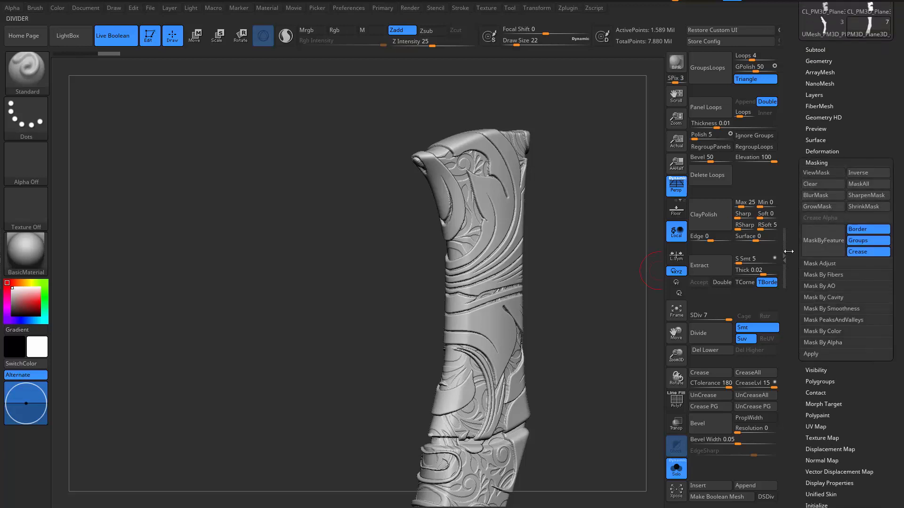
scroll(799, 330, "down", 1)
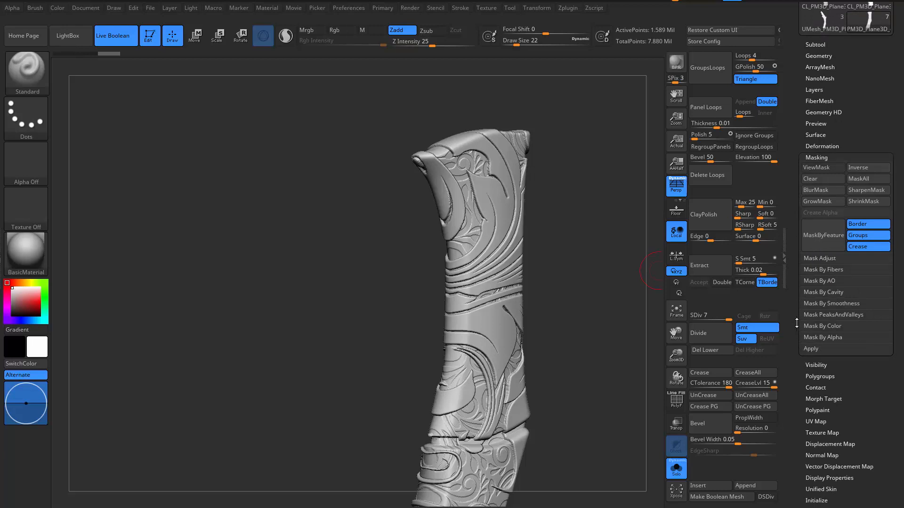
left_click(817, 315)
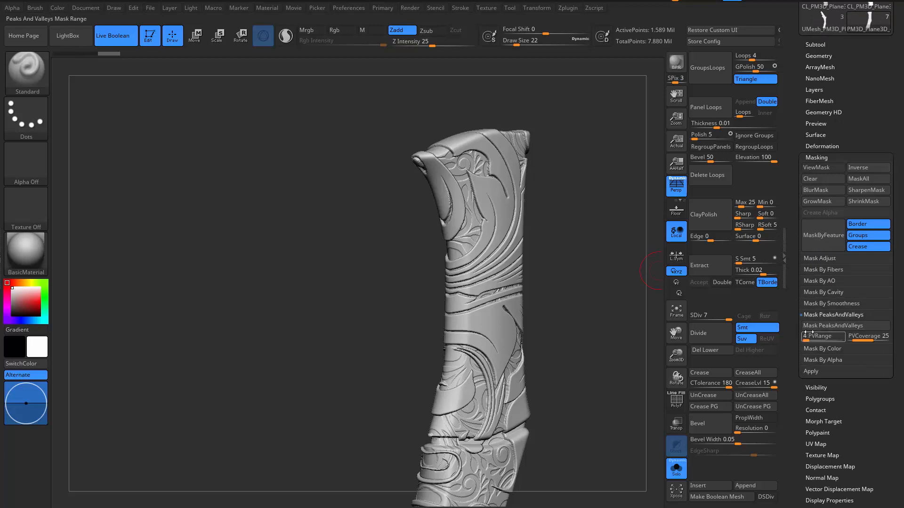
left_click(818, 325)
mouse_move(610, 337)
left_mouse_down()
mouse_move(588, 322)
mouse_move(603, 325)
mouse_move(591, 262)
mouse_move(614, 389)
mouse_move(593, 364)
mouse_move(586, 329)
mouse_move(573, 376)
mouse_move(578, 299)
mouse_move(547, 285)
mouse_move(614, 297)
mouse_move(609, 326)
left_mouse_up()
key("ctrl+h")
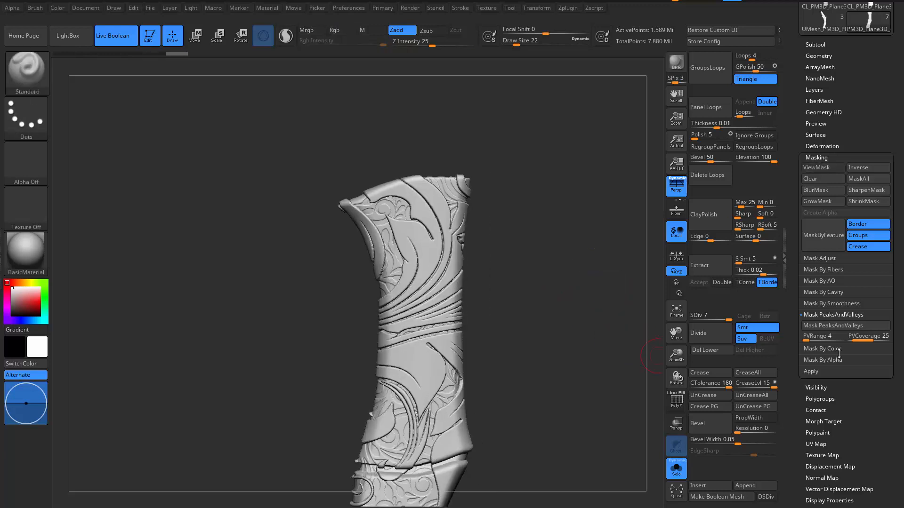
- Mask the handle by cavity, raise the intensity to 82.36764, reapply it, and toggle the mask display
left_click(826, 315)
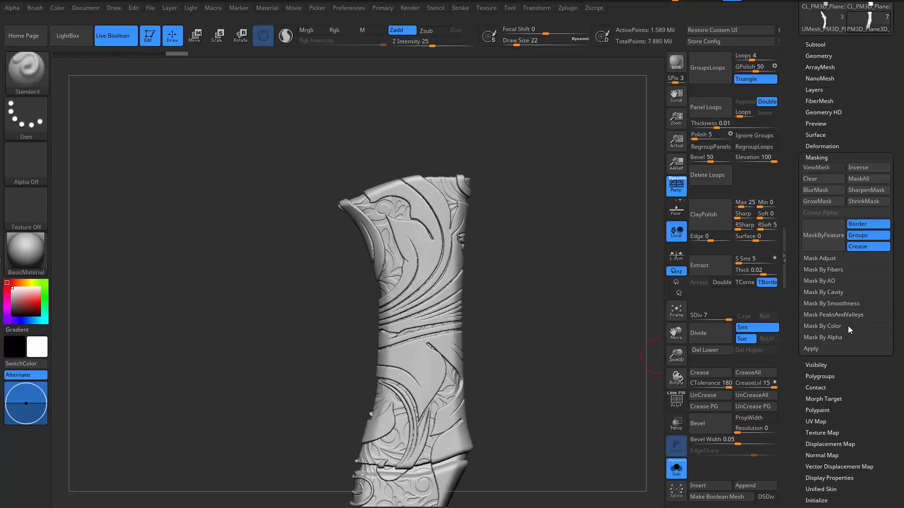
left_click(835, 292)
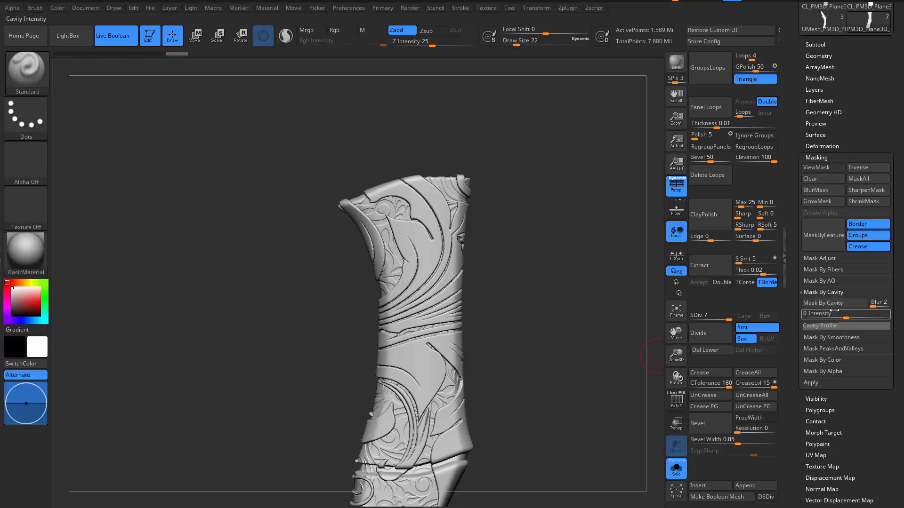
left_click(822, 305)
key("ctrl+h")
left_click_drag(845, 313, 885, 314)
key("ctrl+h")
left_click(840, 305)
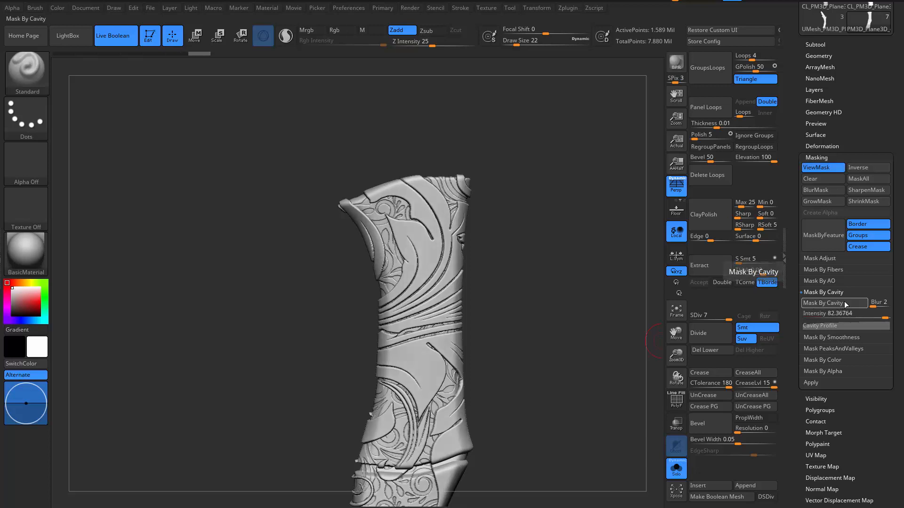
mouse_move(595, 339)
left_mouse_down()
mouse_move(624, 350)
mouse_move(587, 199)
mouse_move(635, 281)
left_mouse_up()
key("ctrl+h")
left_click_drag(638, 312, 657, 345, "shift")
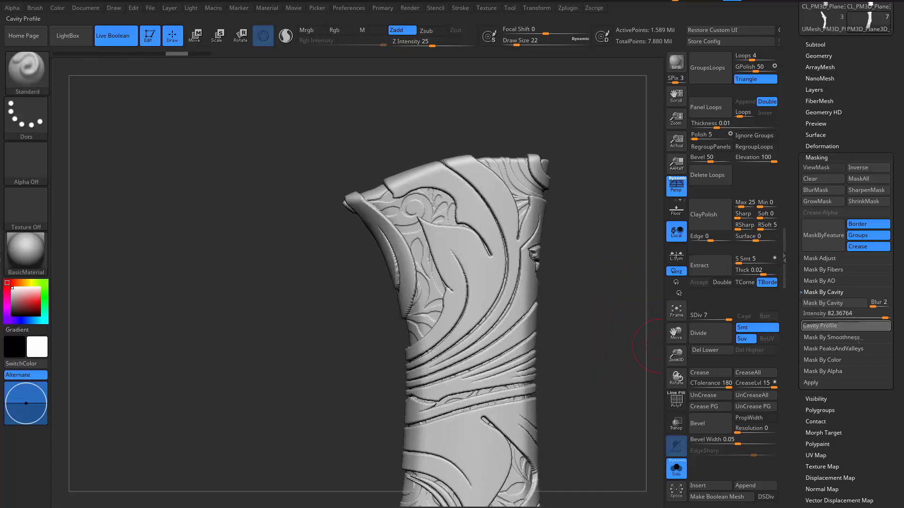
- Mask the handle by ambient occlusion with intensity 7.43185, and toggle the mask display to check the recesses
left_click(832, 294)
left_click(832, 280)
left_click(834, 291)
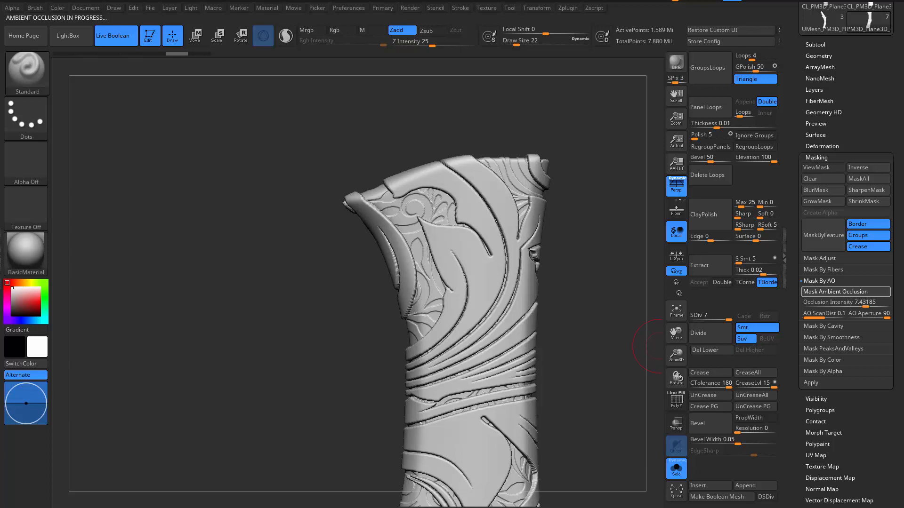
key("ctrl+h")
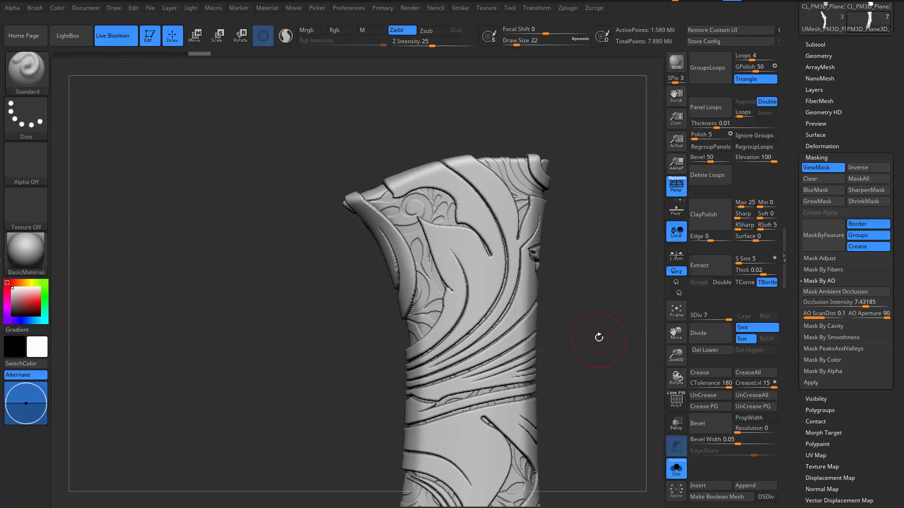
mouse_move(599, 338)
left_mouse_down()
mouse_move(641, 381)
mouse_move(613, 355)
mouse_move(596, 306)
mouse_move(585, 411)
mouse_move(551, 319)
mouse_move(573, 230)
mouse_move(635, 329)
mouse_move(788, 288)
left_mouse_up()
key("ctrl+h")
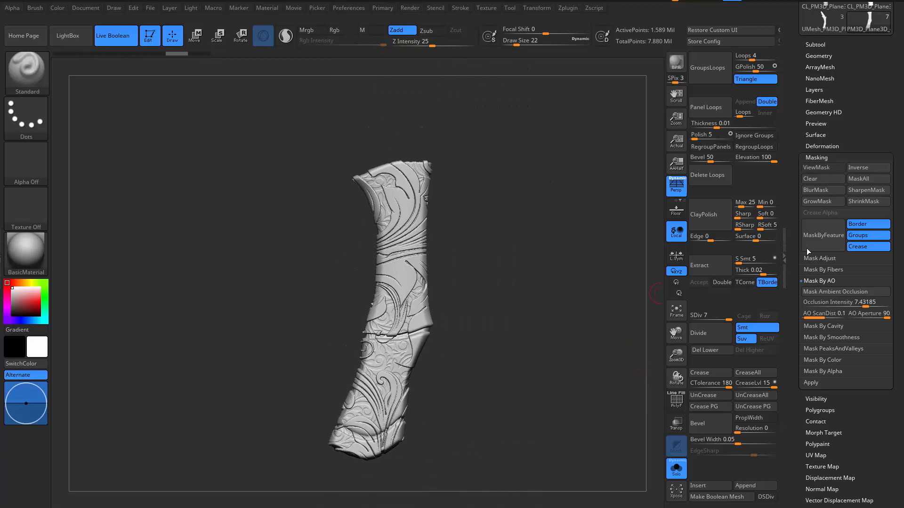
- Turn on surface Noise for the handle and check its scrollwork pattern settings in NoiseMaker, accepting them as they are
left_click(806, 201)
left_click(815, 135)
left_click(810, 145)
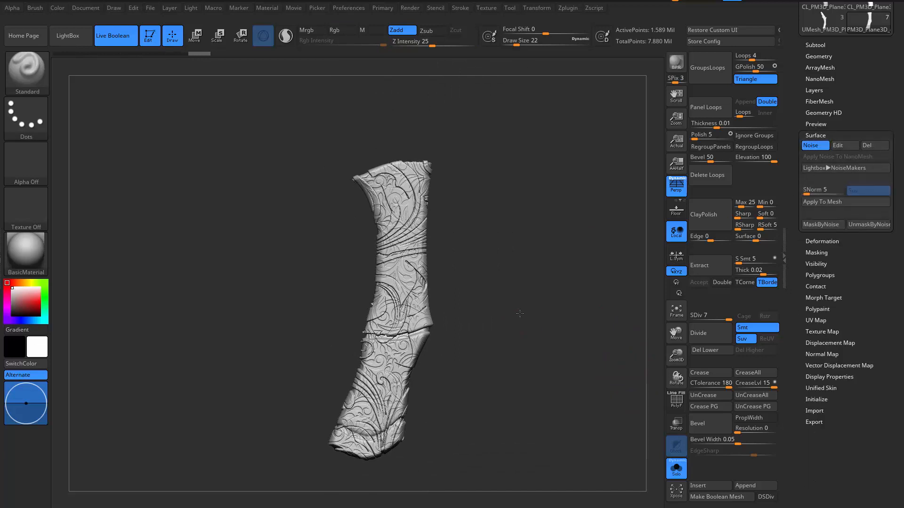
left_click_drag(520, 313, 631, 170)
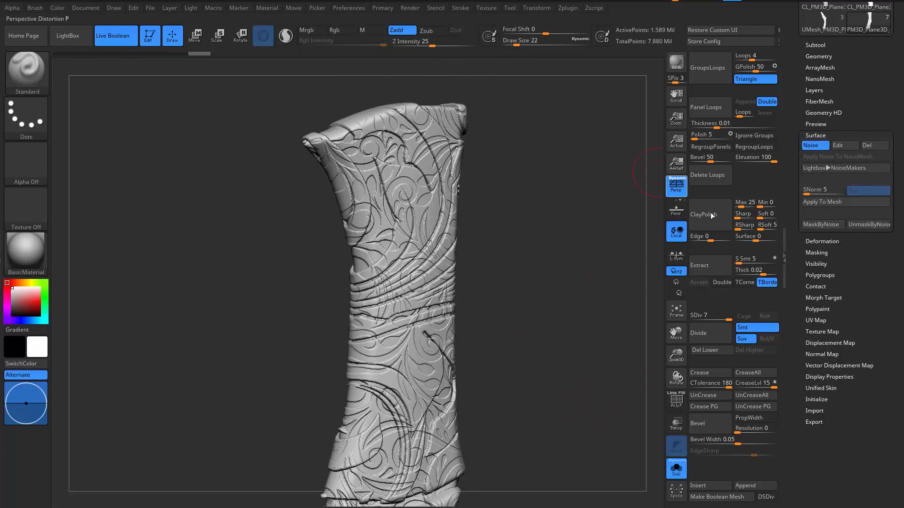
left_click(845, 146)
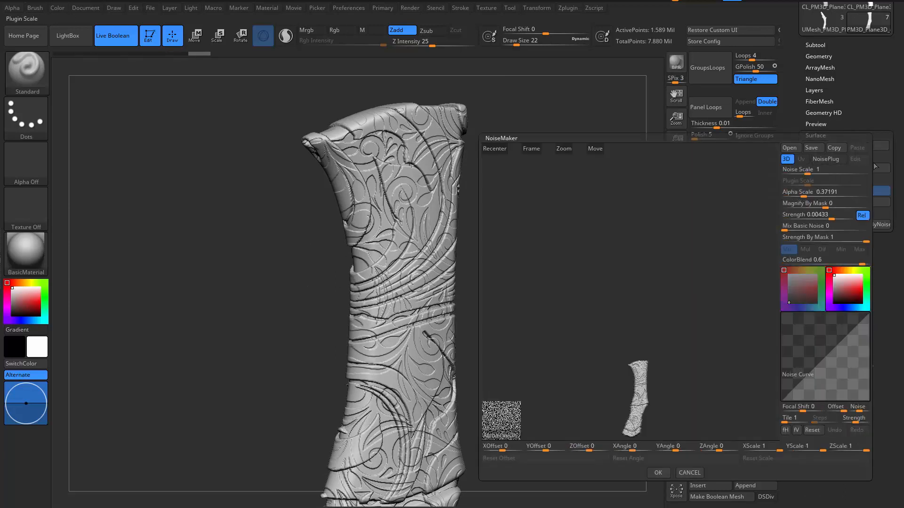
left_click(657, 472)
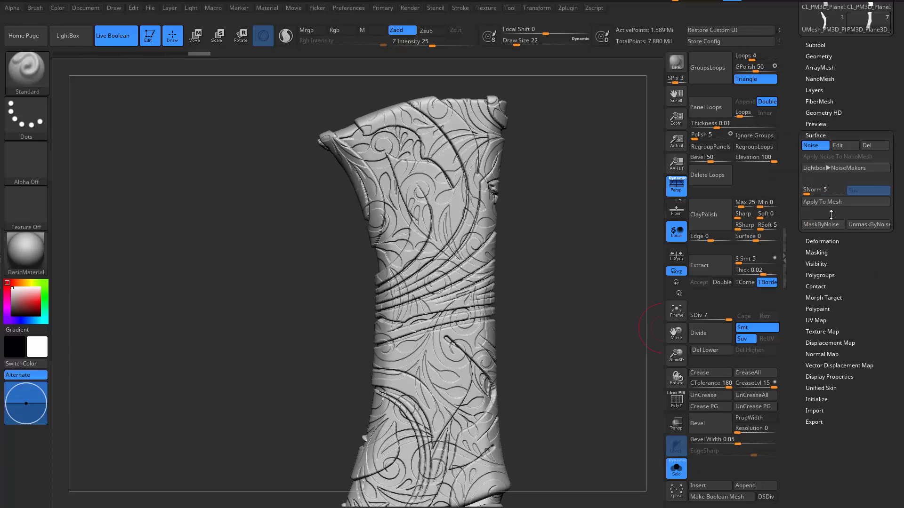
- Mask the handle by its surface noise pattern and invert the mask
left_click(828, 224)
left_click_drag(607, 353, 585, 313)
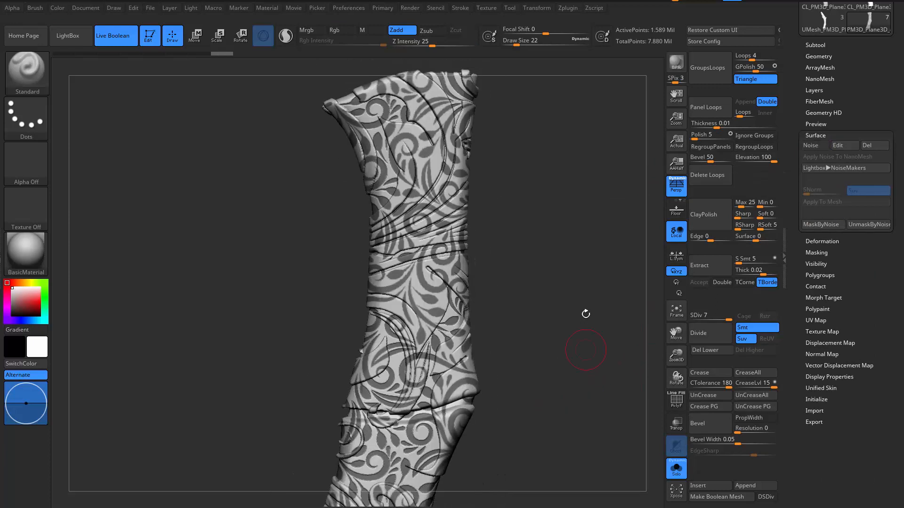
left_click_drag(575, 270, 529, 373)
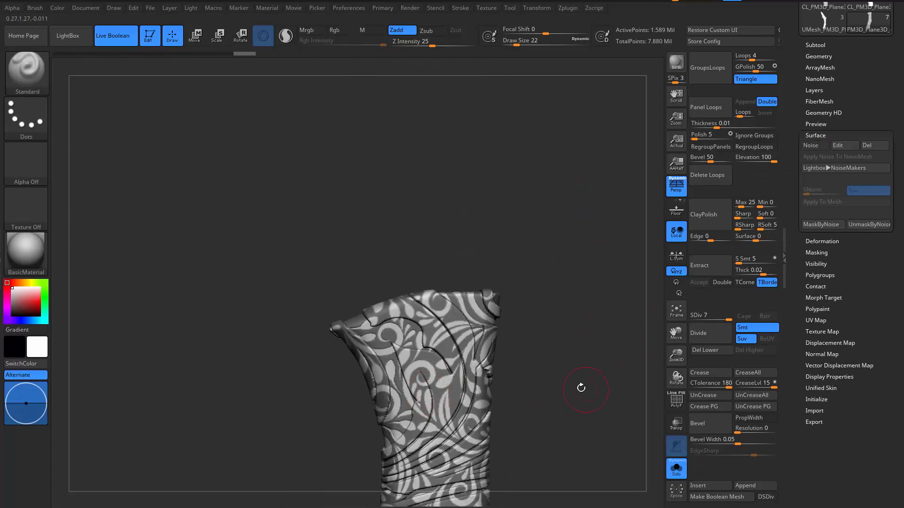
left_click_drag(581, 388, 610, 420)
- Turn on the Polypaint Colorize option for the masked handle
left_click_drag(797, 351, 798, 410)
left_click(822, 322)
left_click(826, 306)
- Compare the handle's scrollwork mask with PolyFrame on and off from several angles
left_click_drag(548, 240, 579, 320, "alt")
key("shift+f")
key("shift+f")
left_click_drag(573, 352, 595, 291, "alt")
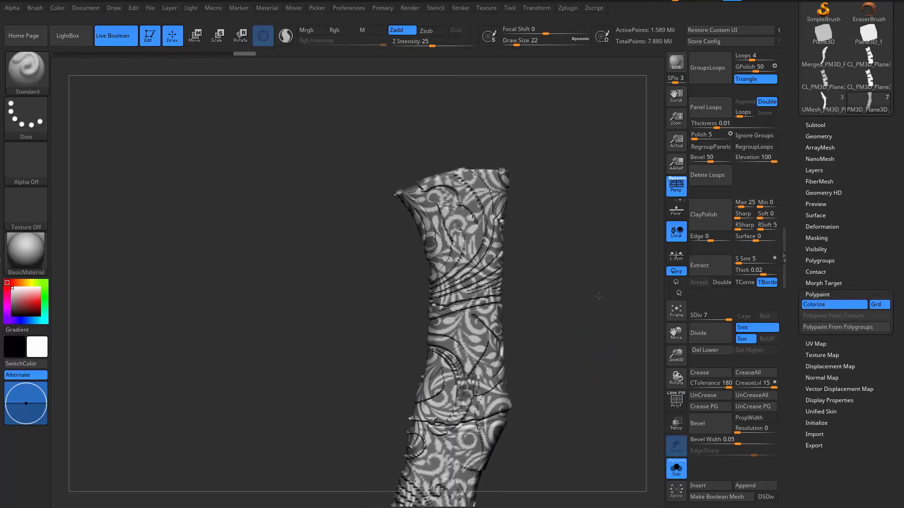
key("shift+f")
key("shift+f")
key("shift+f")
key("shift+f")
key("shift+f")
key("shift+f")
key("shift+f")
key("shift+f")
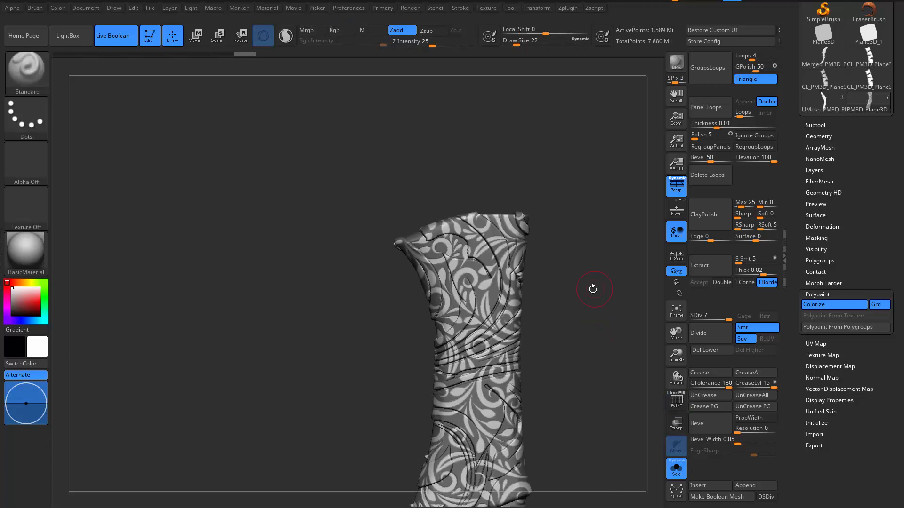
key("shift+f")
key("shift+f")
- Set the Standard brush to paint colour only, with Zadd off and Rgb on
left_click_drag(142, 133, 109, 66)
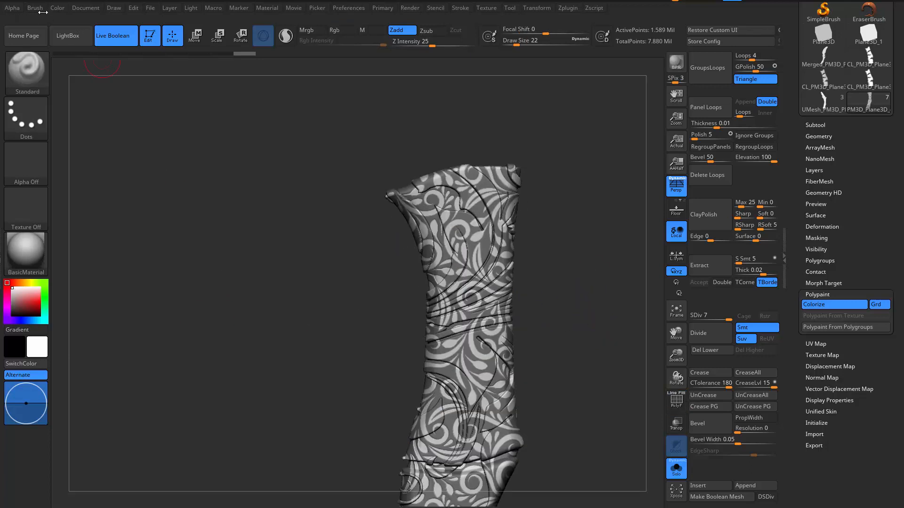
left_click(62, 8)
key("b")
key("s")
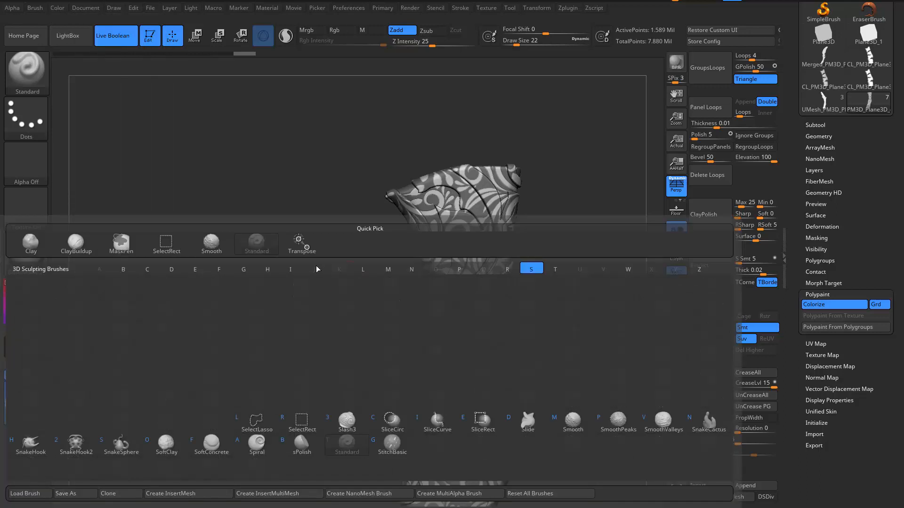
key("t")
left_click(400, 30)
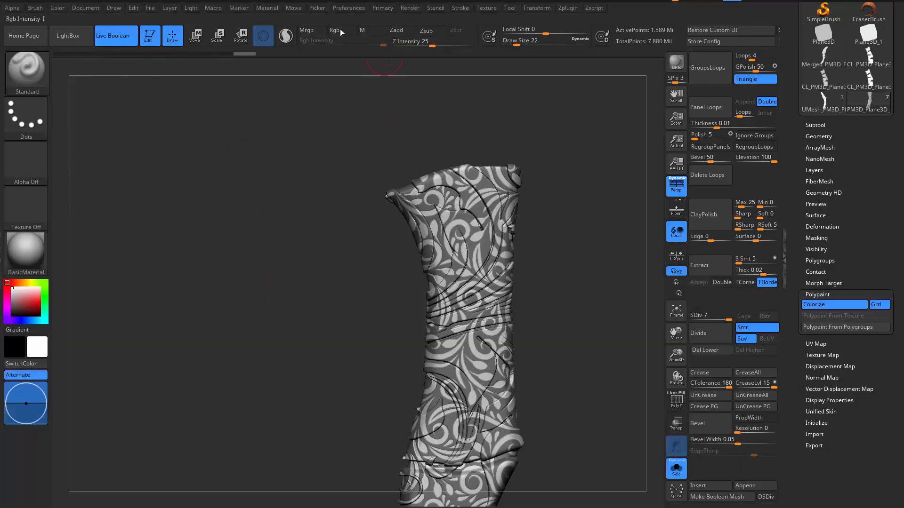
left_click(340, 31)
- Set the active colour to pure red and fill the unmasked scrollwork of the handle with it
left_click(40, 296)
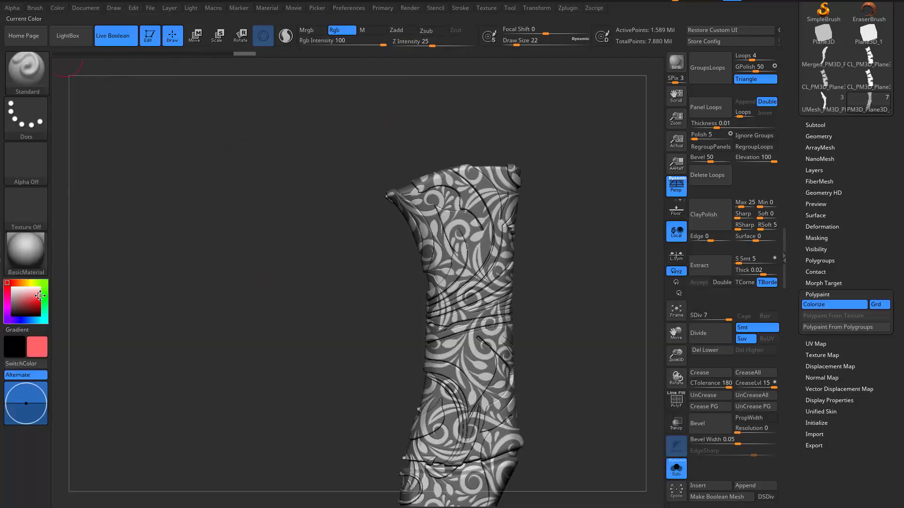
mouse_move(39, 297)
left_mouse_down()
mouse_move(49, 290)
mouse_move(54, 321)
mouse_move(40, 301)
left_mouse_up()
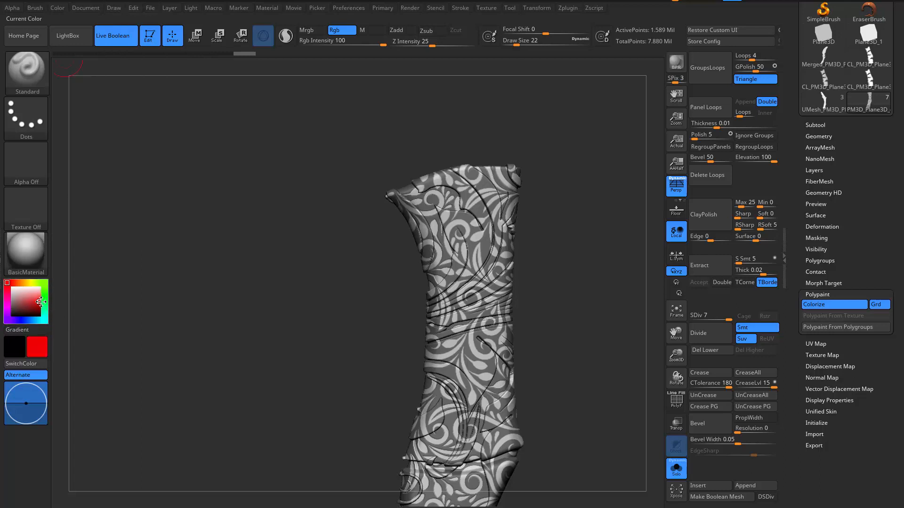
left_click(60, 10)
left_click(99, 209)
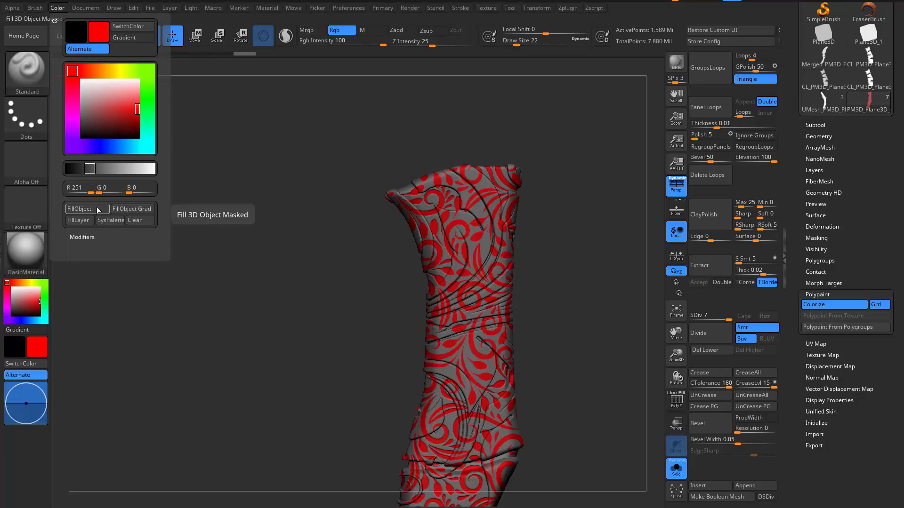
- Clear the handle's mask and inspect the red scrollwork up close
left_click_drag(579, 312, 583, 288)
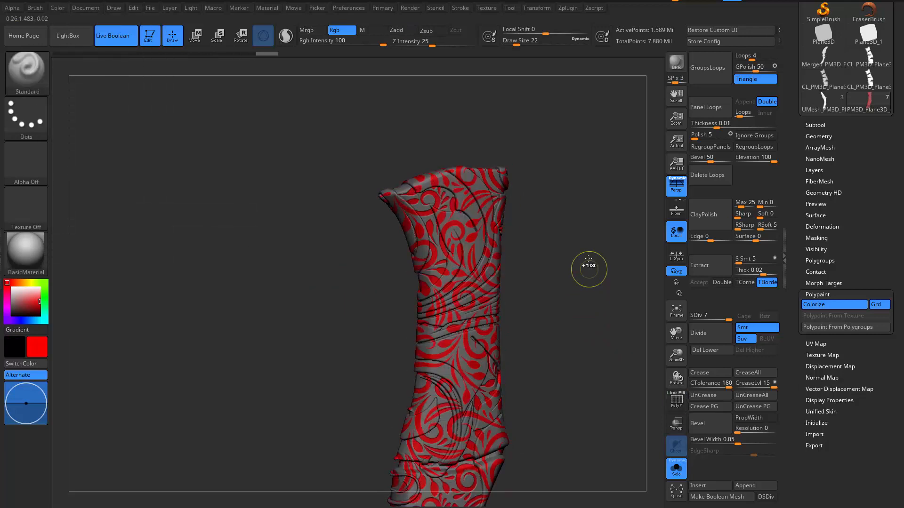
left_click_drag(587, 254, 560, 323, "ctrl")
left_click_drag(572, 156, 588, 323, "alt")
left_click_drag(585, 364, 481, 217, "alt")
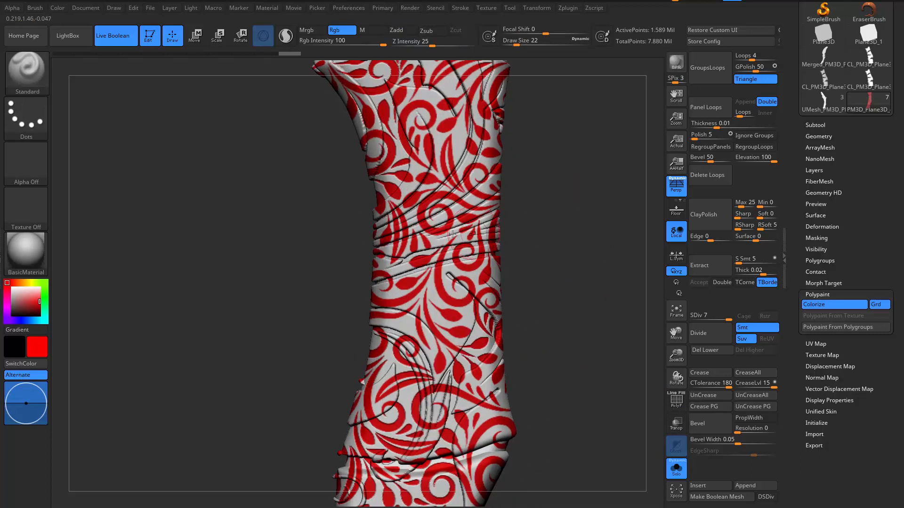
left_click_drag(525, 264, 582, 285)
left_click_drag(582, 285, 578, 410, "alt")
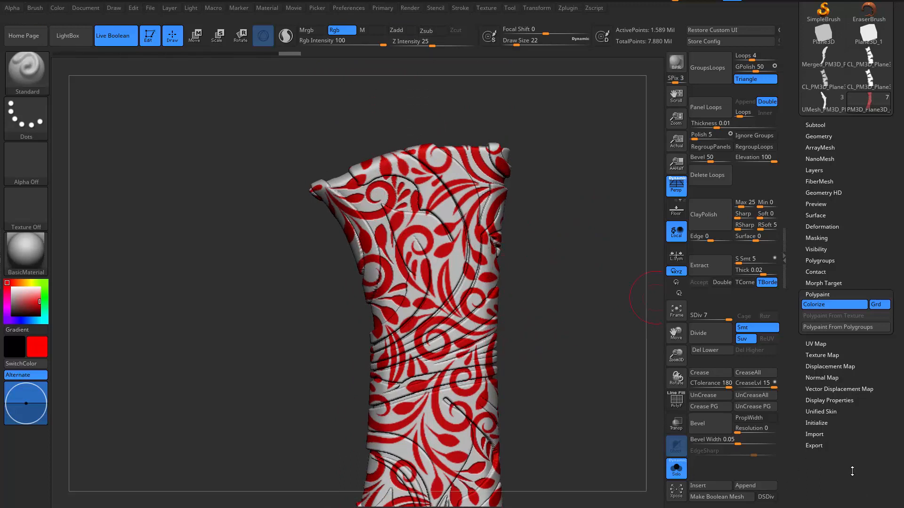
- Edit the handle's surface noise in NoiseMaker and reload the Black-Floral-Vintage-Pattern-PPT-Backgrounds image as its alpha
left_click(829, 215)
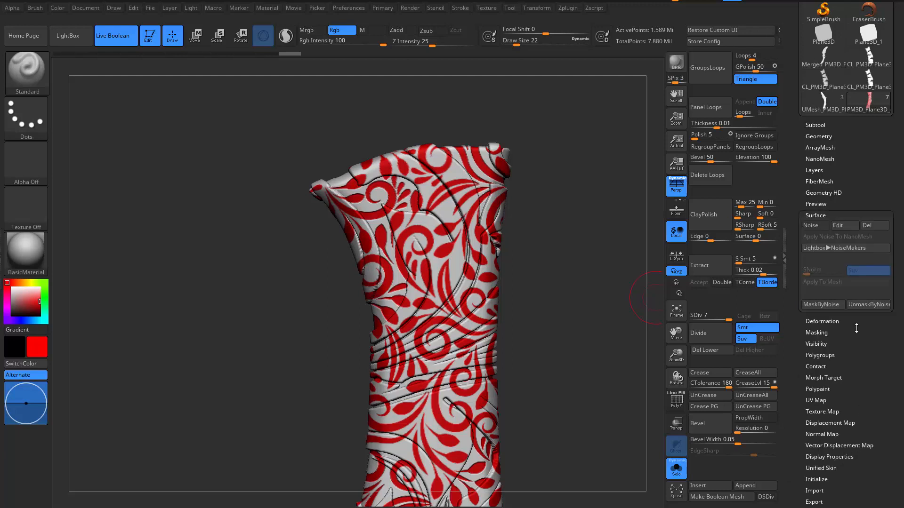
left_click(845, 225)
left_click(507, 437)
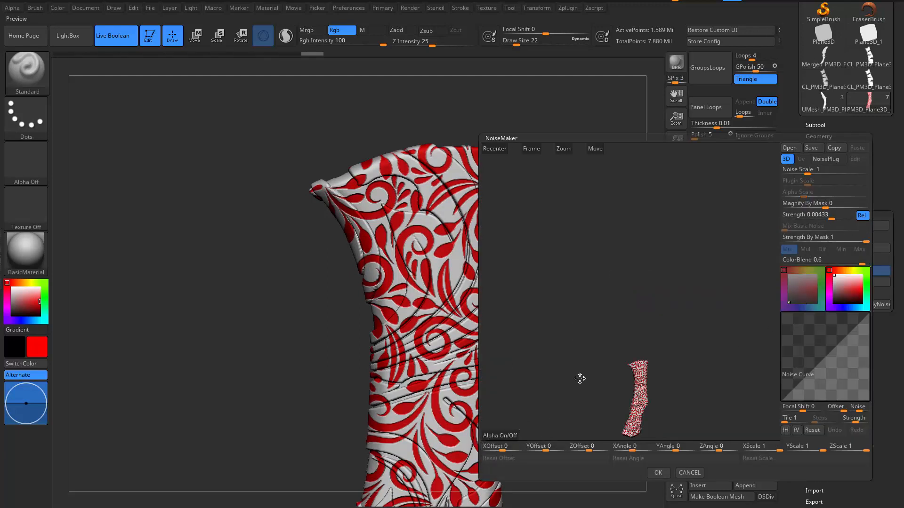
left_click(512, 435)
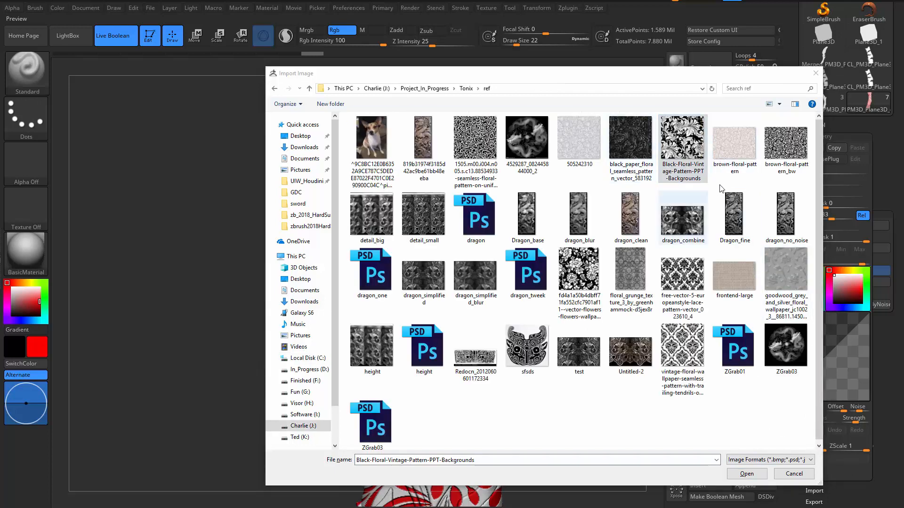
left_click(689, 156)
left_click(746, 473)
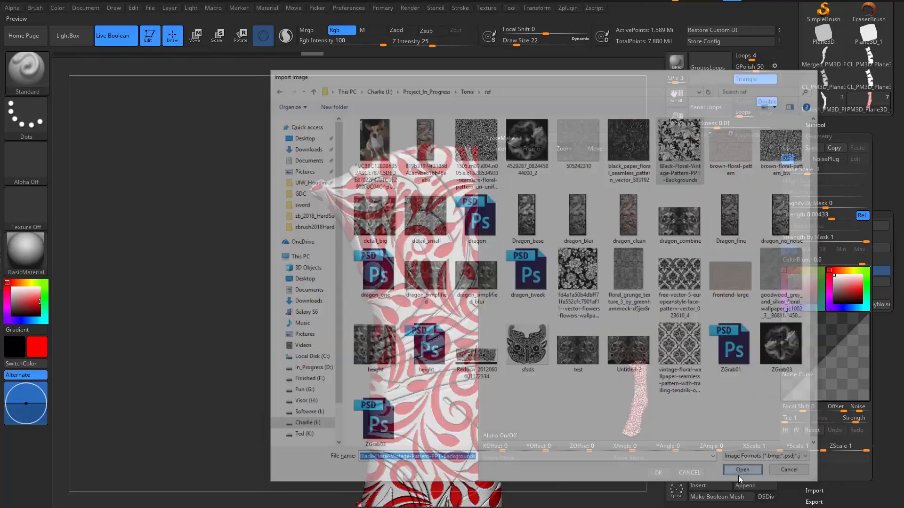
- Set the noise Alpha Scale to 0.90678, accept it, and check the overlapping pattern on the handle
left_click_drag(728, 370, 846, 469)
left_click_drag(685, 371, 681, 207, "alt")
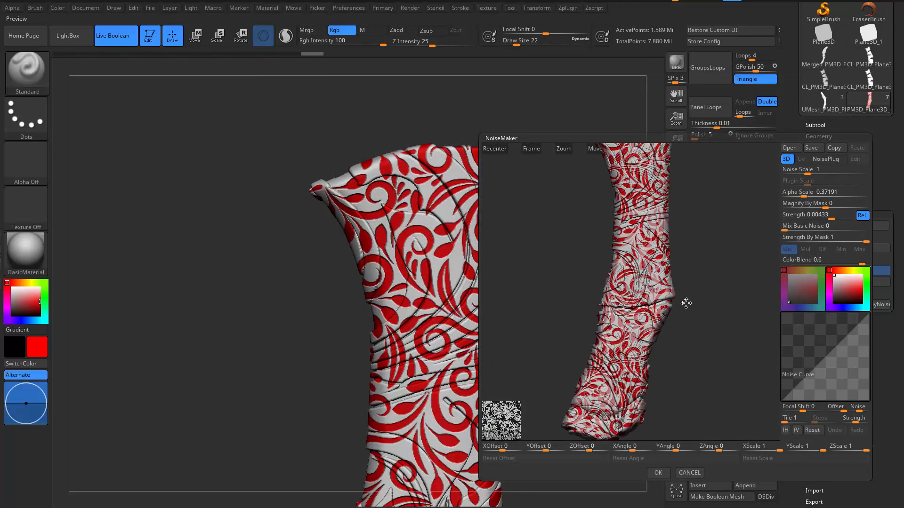
left_click_drag(686, 305, 764, 260, "alt")
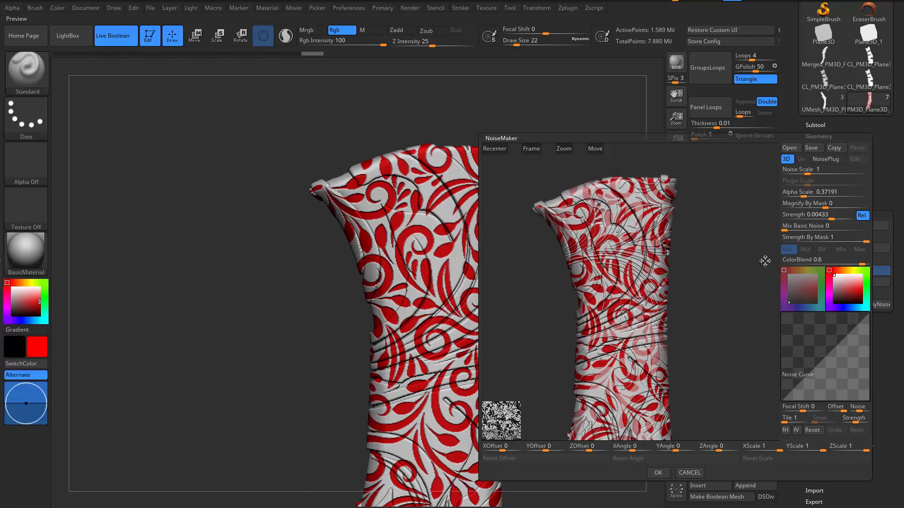
left_click(786, 169)
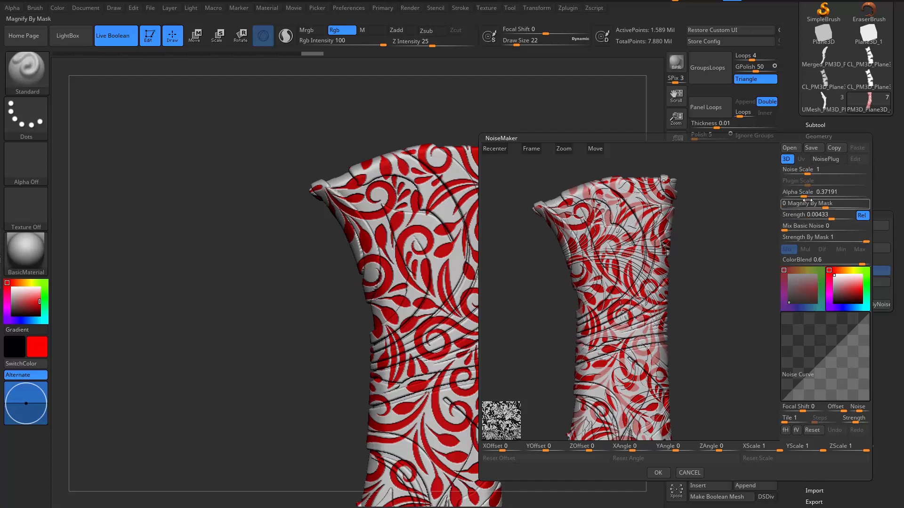
left_click_drag(808, 193, 808, 196)
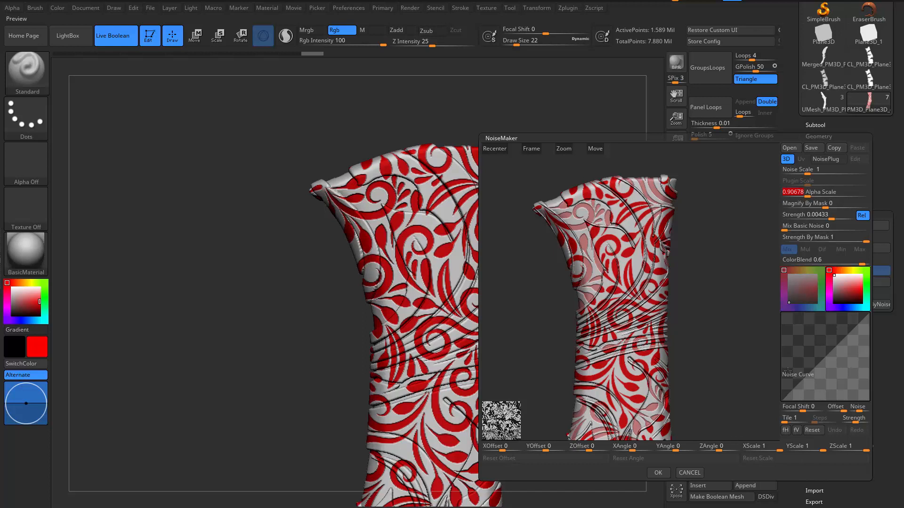
left_click(658, 473)
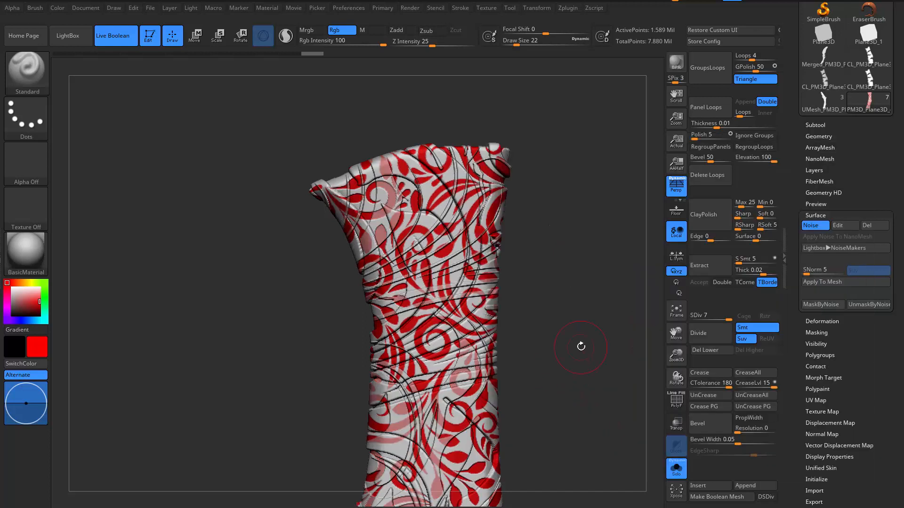
key("shift")
mouse_move(582, 348)
left_mouse_down()
mouse_move(596, 362)
mouse_move(610, 240)
mouse_move(607, 304)
mouse_move(592, 306)
mouse_move(596, 290)
mouse_move(601, 338)
mouse_move(596, 318)
mouse_move(621, 200)
mouse_move(556, 326)
mouse_move(564, 329)
left_mouse_up()
- Reopen the handle's noise settings, try several Alpha Scale values, and accept 1.10758
left_click(826, 229)
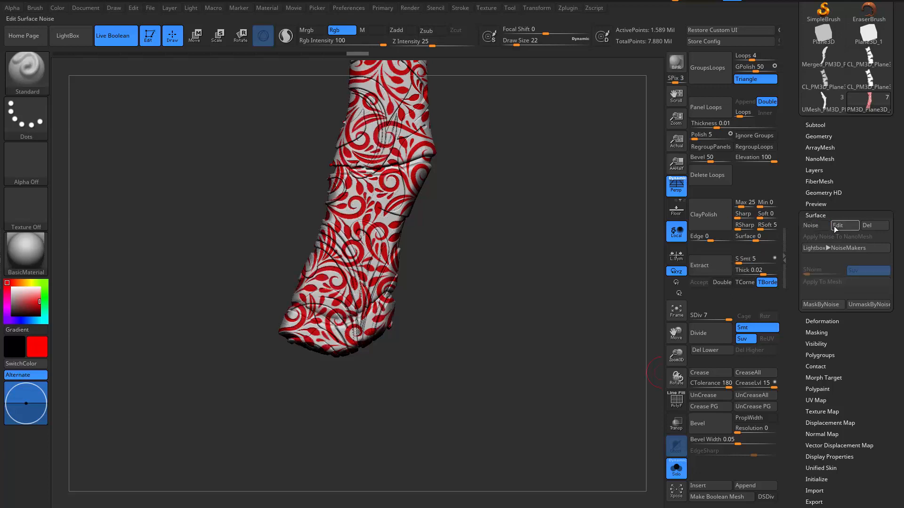
left_click(837, 226)
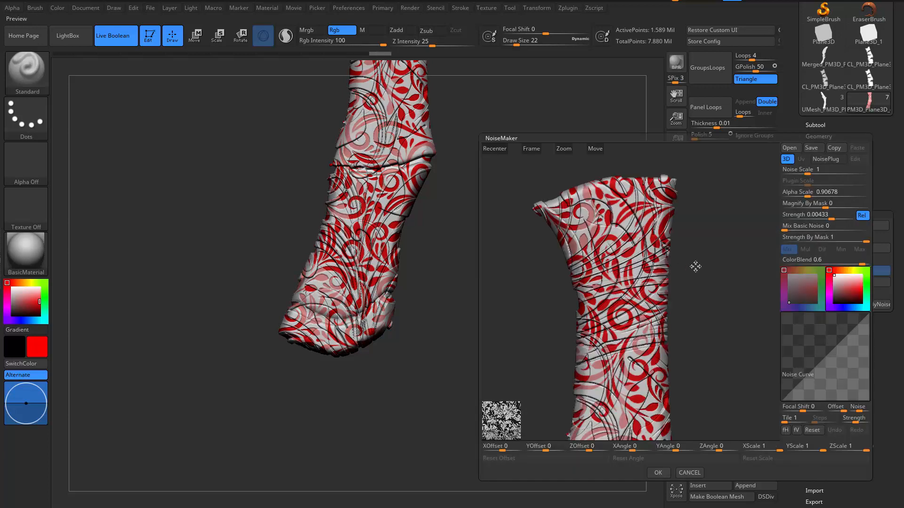
left_click_drag(694, 267, 692, 179)
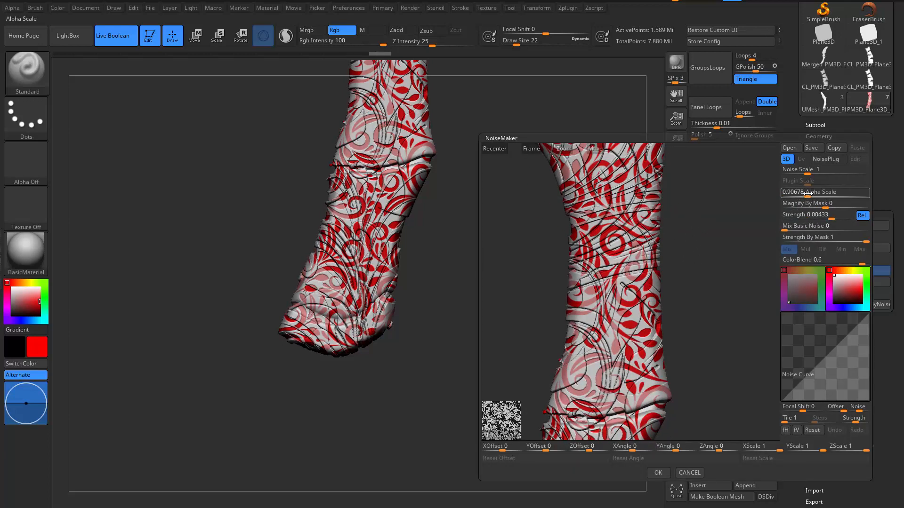
left_click_drag(753, 216, 731, 297, "alt")
left_click_drag(807, 194, 807, 196)
left_click_drag(662, 331, 708, 297, "alt")
left_click_drag(807, 195, 810, 196)
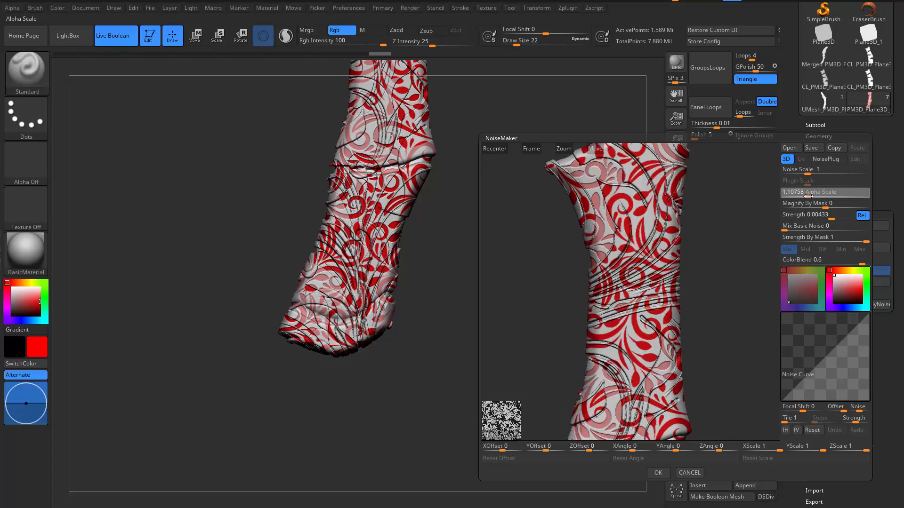
left_click_drag(807, 196, 806, 195)
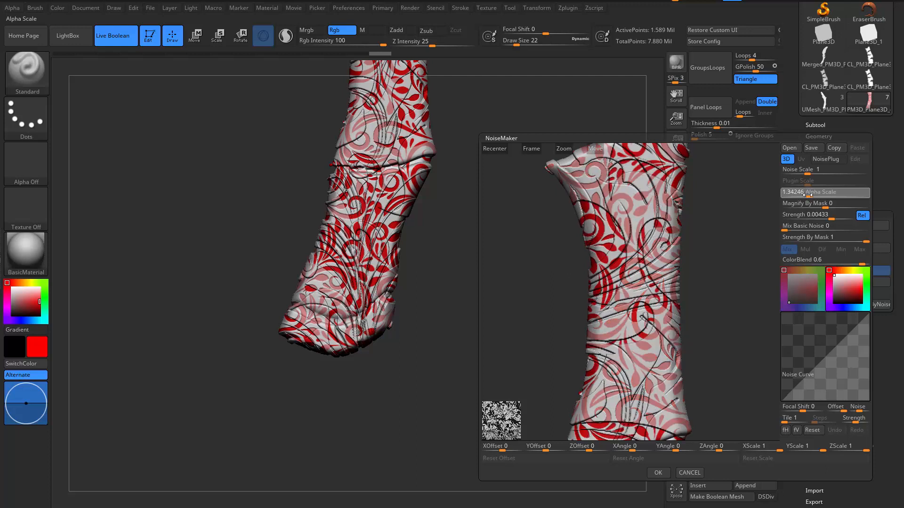
left_click_drag(809, 194, 808, 194)
left_click(808, 193)
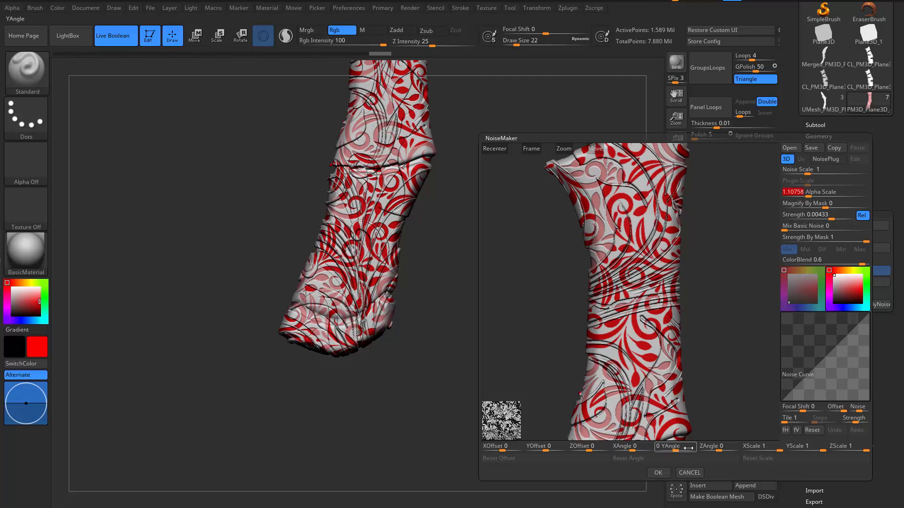
left_click(658, 473)
- Try masking the handle by its surface noise, check the result, and clear the mask
left_click_drag(552, 250, 576, 333)
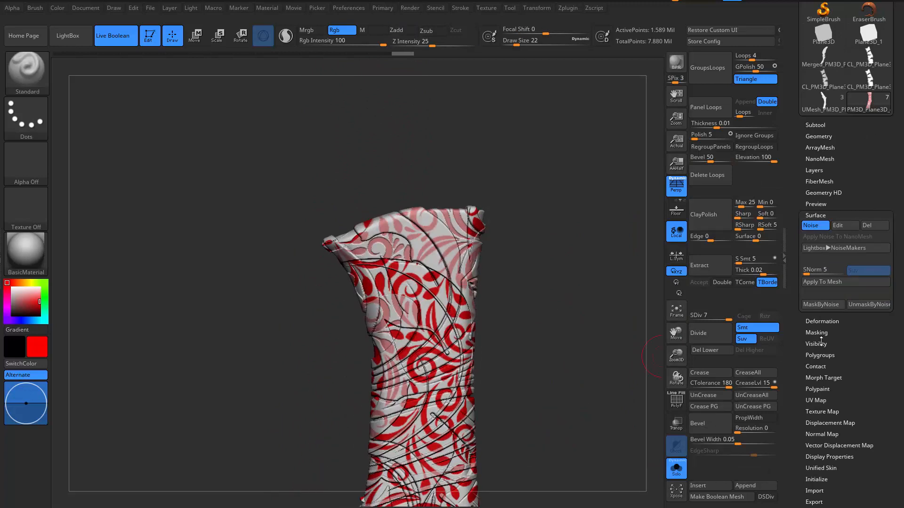
left_click(824, 304)
left_click_drag(521, 374, 583, 373)
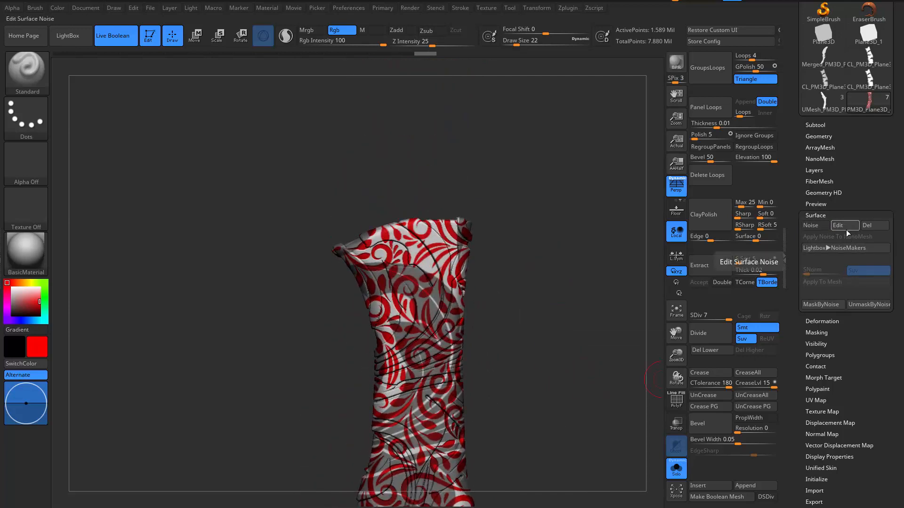
left_click_drag(570, 245, 578, 299, "ctrl")
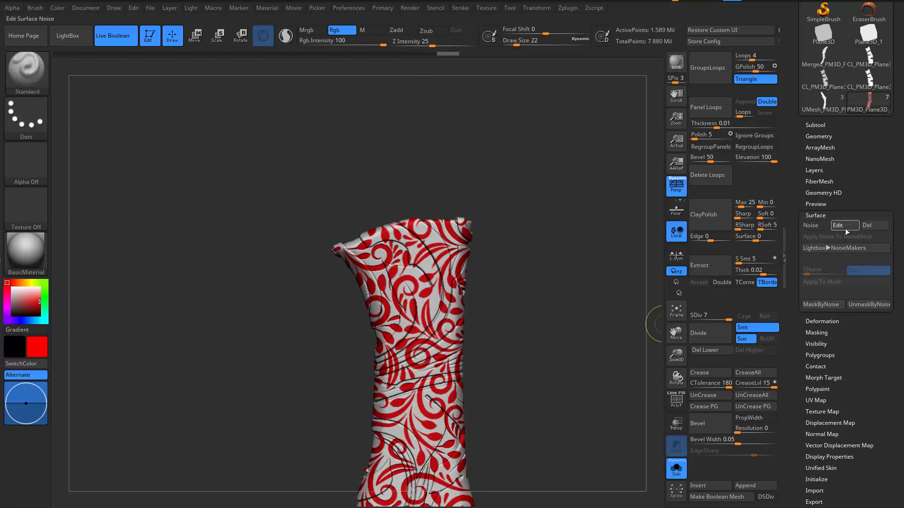
- Set the noise Alpha Scale to 1.00316 in NoiseMaker and accept the settings
left_click(836, 227)
left_click_drag(700, 280, 721, 251)
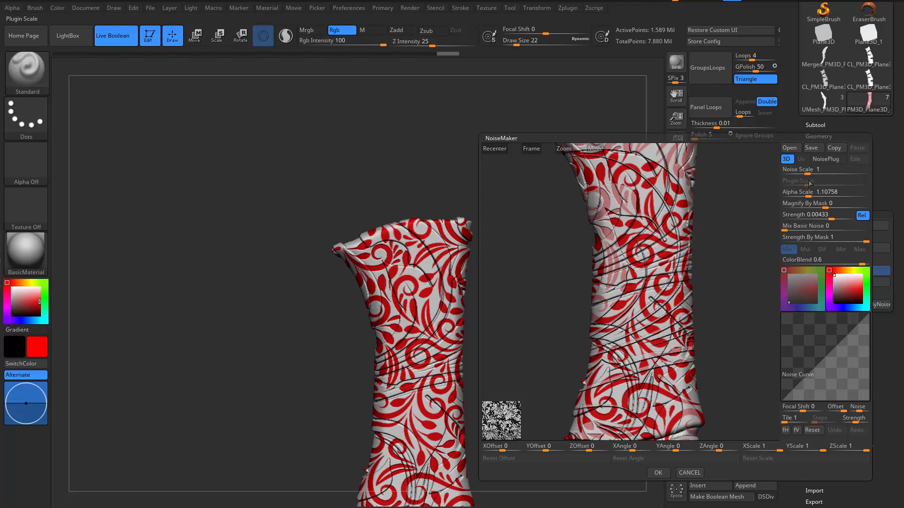
left_click_drag(808, 192, 808, 196)
left_click_drag(698, 280, 729, 254)
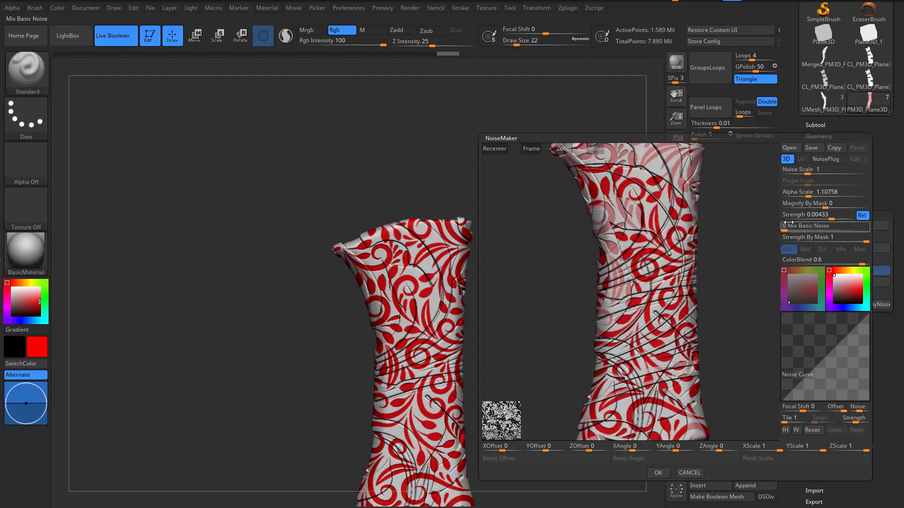
left_click_drag(807, 194, 807, 187)
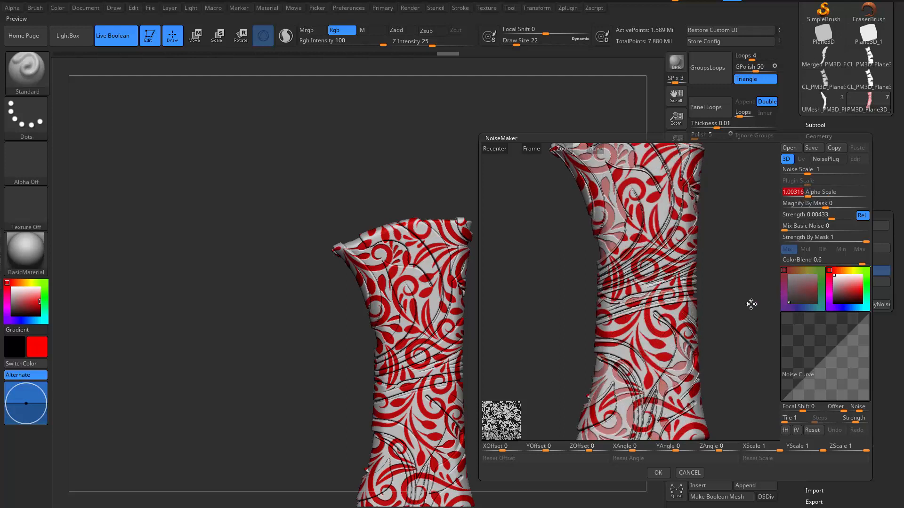
left_click_drag(746, 311, 732, 322)
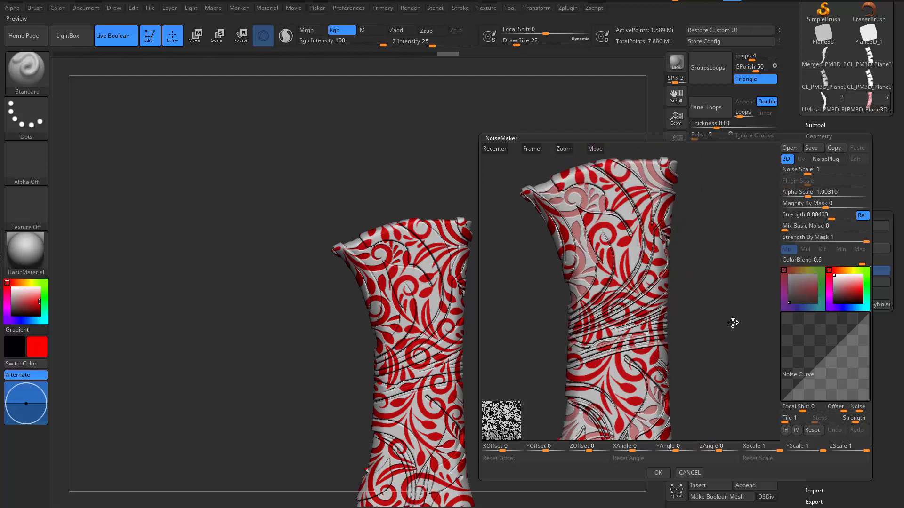
left_click(658, 473)
- Mask the handle by the rescaled noise pattern, invert the mask, and inspect its overlap with the red scrollwork
mouse_move(593, 365)
left_mouse_down()
mouse_move(536, 397)
mouse_move(561, 335)
mouse_move(574, 349)
mouse_move(654, 320)
mouse_move(596, 337)
mouse_move(586, 364)
left_mouse_up()
left_click(812, 302)
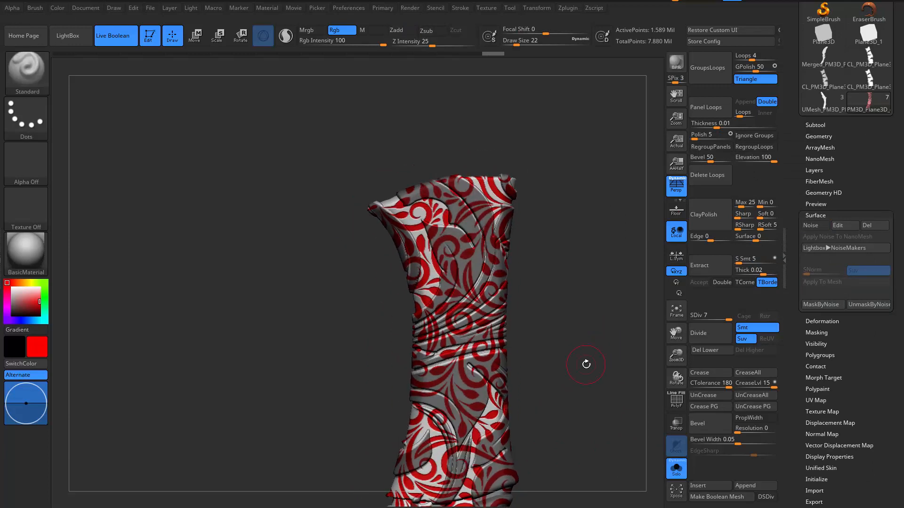
left_click_drag(541, 292, 556, 316)
left_click_drag(360, 306, 328, 285)
left_click_drag(251, 247, 464, 140)
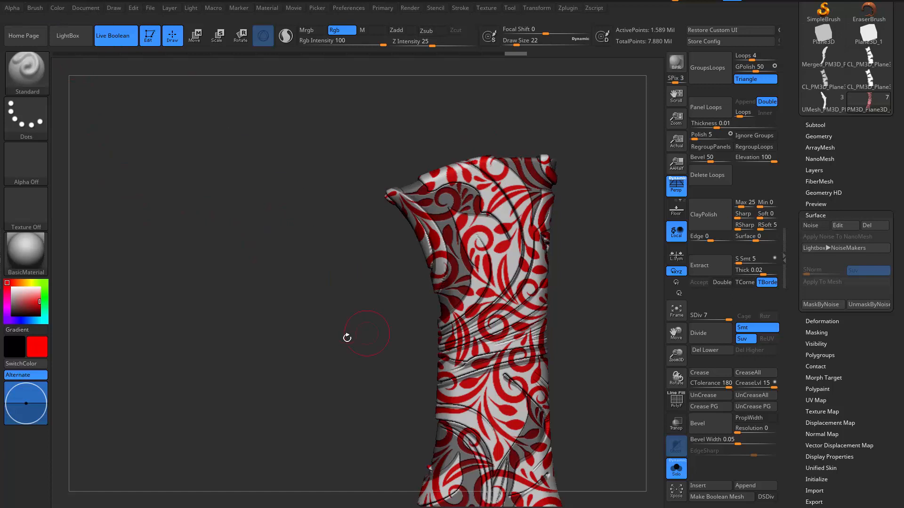
left_click_drag(347, 338, 137, 161)
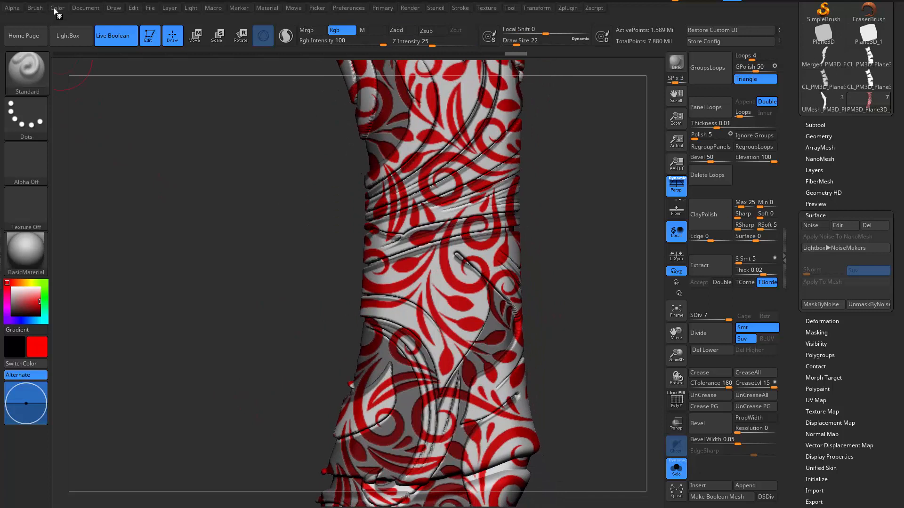
- Fill the handle's unmasked areas with bright green polypaint, clear the mask, and inspect the layered scrollwork over the whole handle
left_click(43, 281)
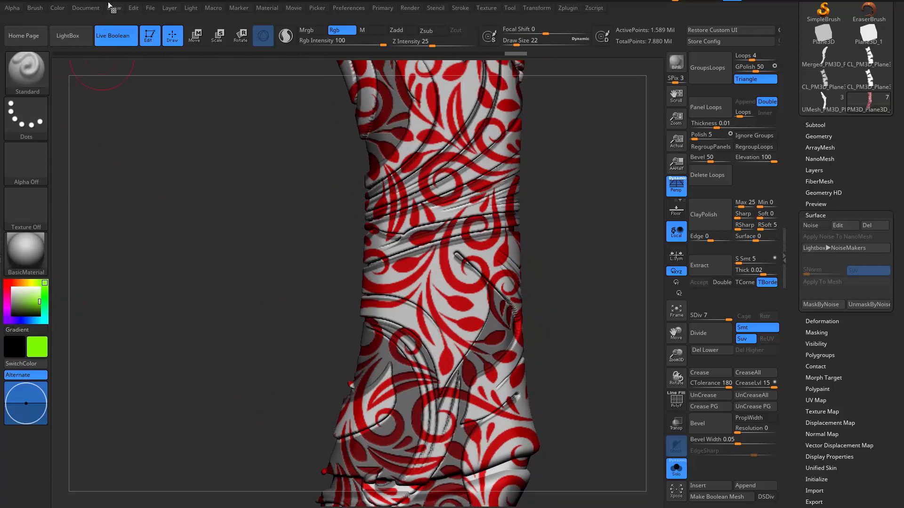
left_click(59, 8)
left_click(110, 219)
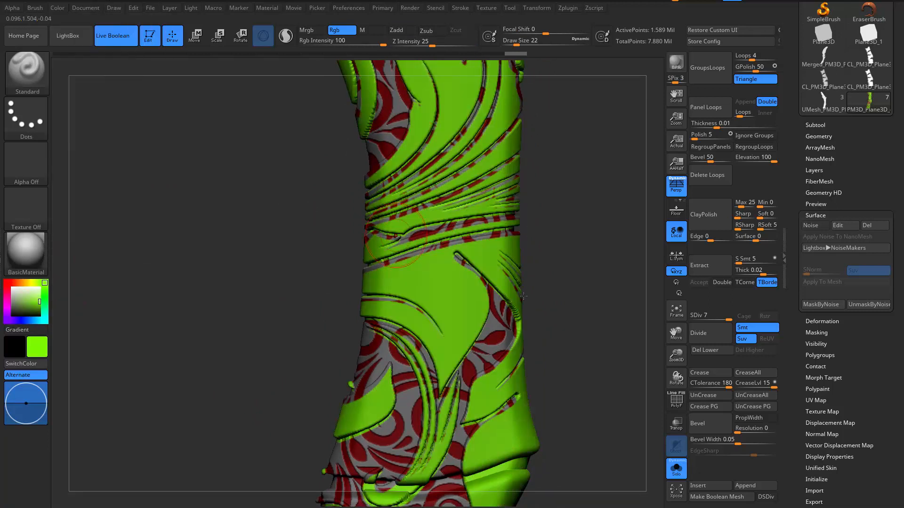
left_click_drag(596, 322, 565, 298)
key("f")
left_click_drag(560, 260, 555, 341, "ctrl")
left_click_drag(575, 262, 506, 305)
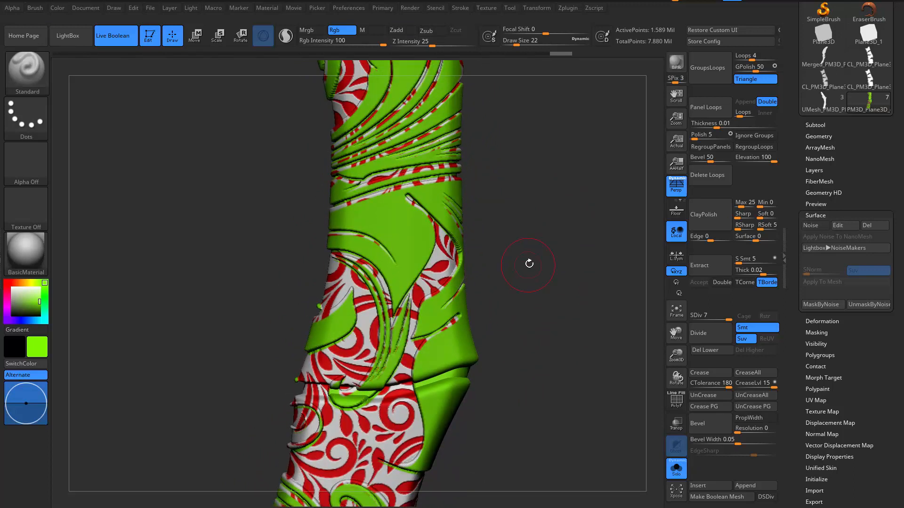
left_click_drag(529, 263, 514, 304)
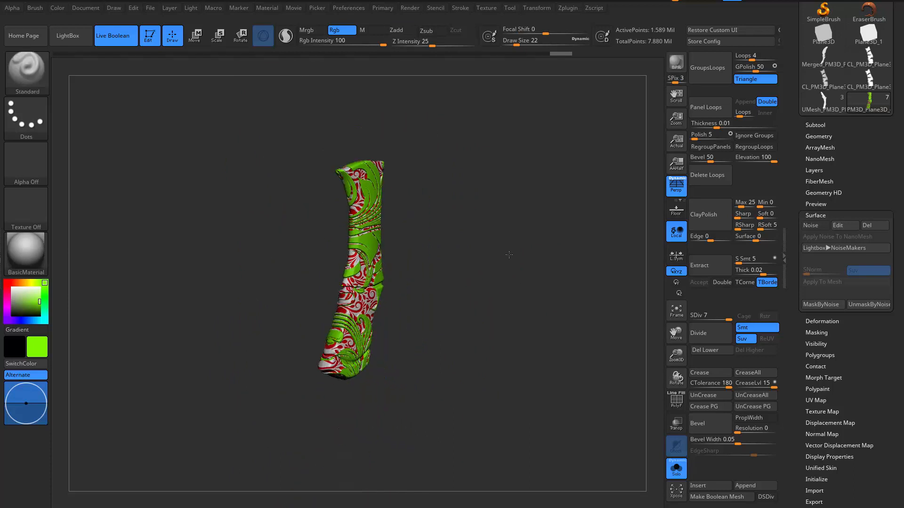
left_click_drag(508, 255, 521, 489)
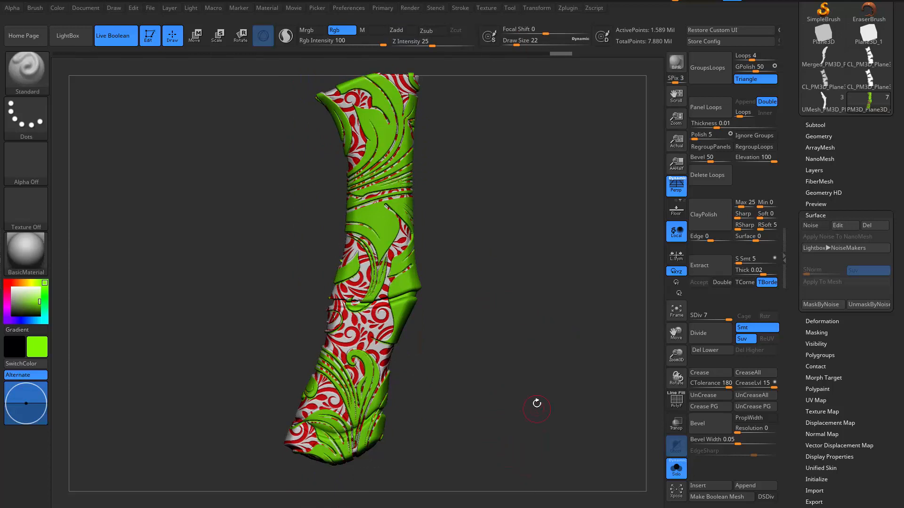
left_click_drag(506, 292, 534, 304)
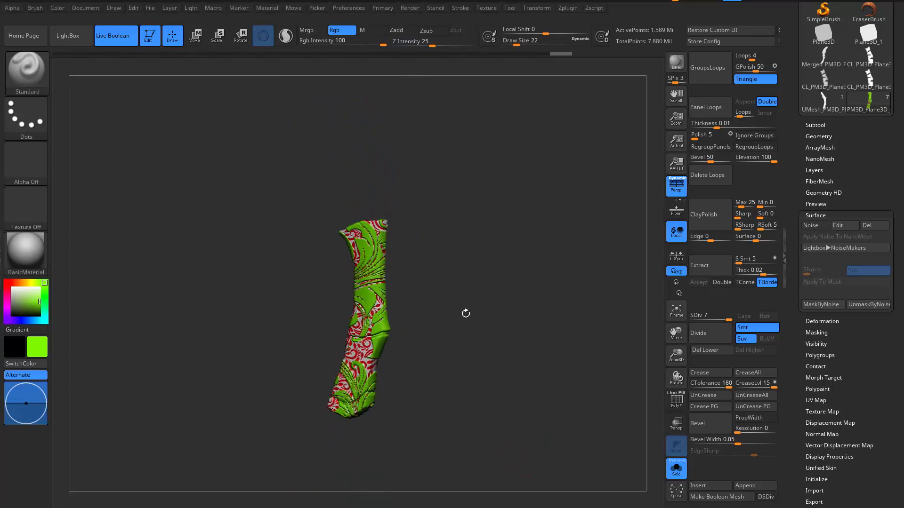
left_click_drag(465, 313, 599, 313)
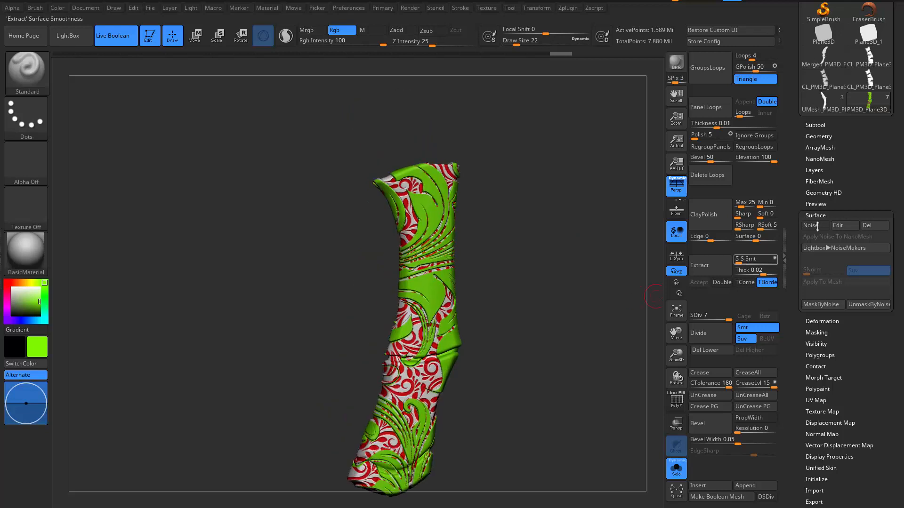
- Select the plain handle subtool PM3D_Plane3D_11, check its polygroups in polyframe view, and delete it
left_click(827, 136)
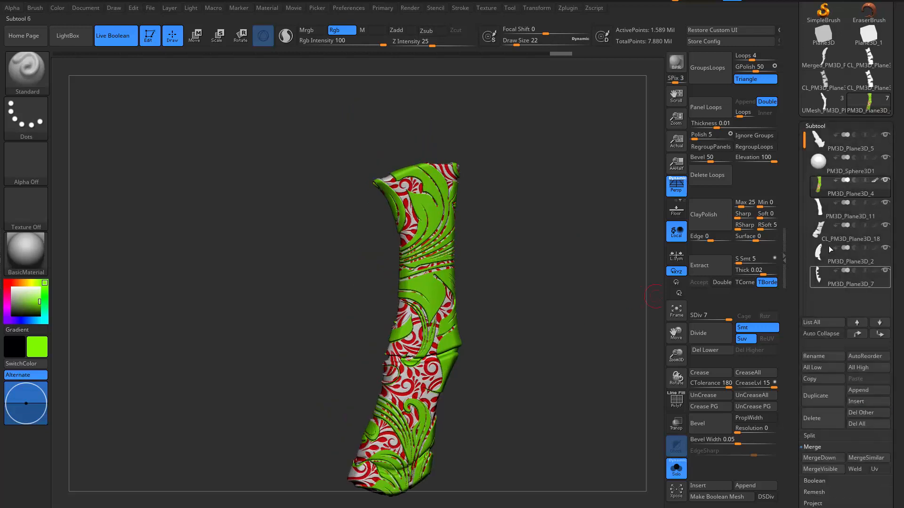
left_click(820, 212)
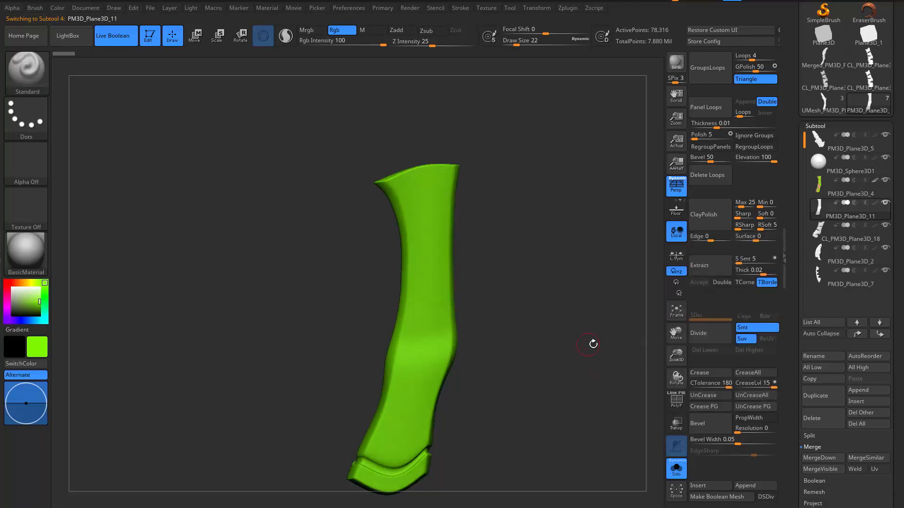
key("alt+s")
key("alt+s")
key("shift+f")
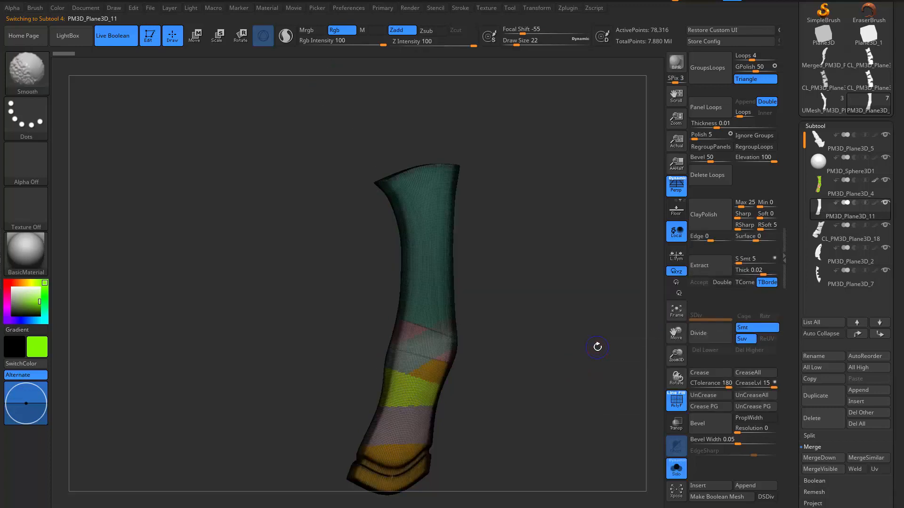
key("ctrl")
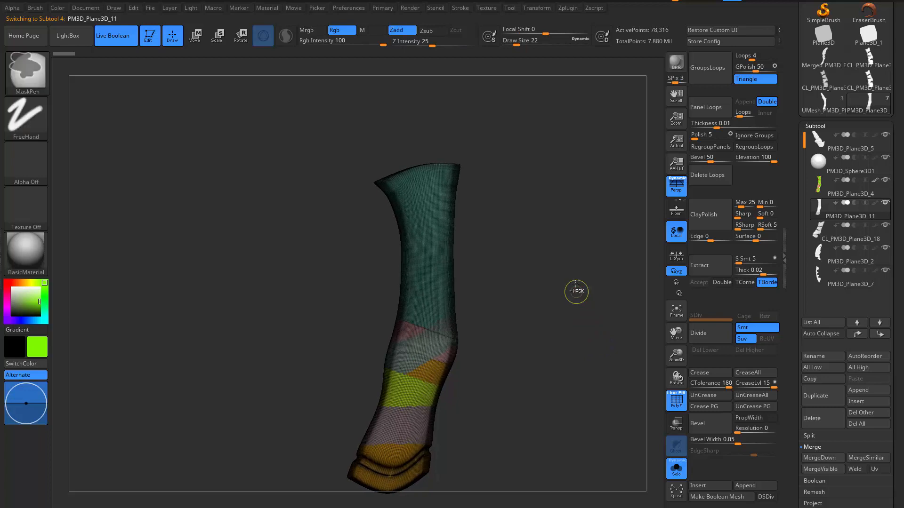
left_click(825, 423)
left_click(736, 441)
- Regroup the wrap strips of CL_PM3D_Plane3D_18 with Auto Groups and check the new polygroups in polyframe view
left_click_drag(556, 358, 580, 330)
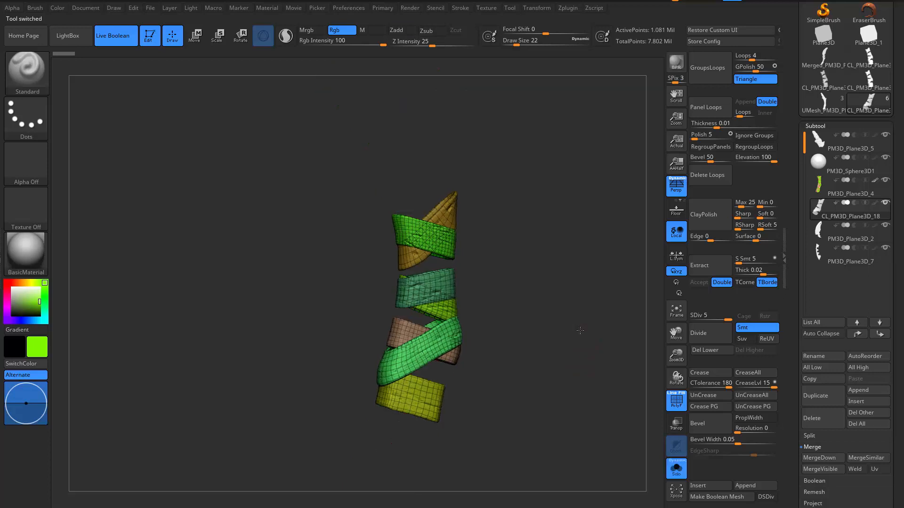
key("space")
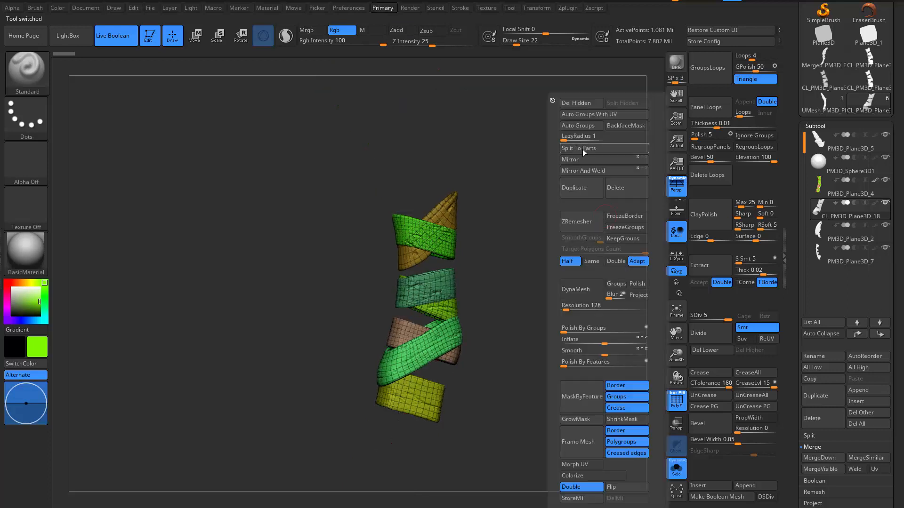
left_click(582, 126)
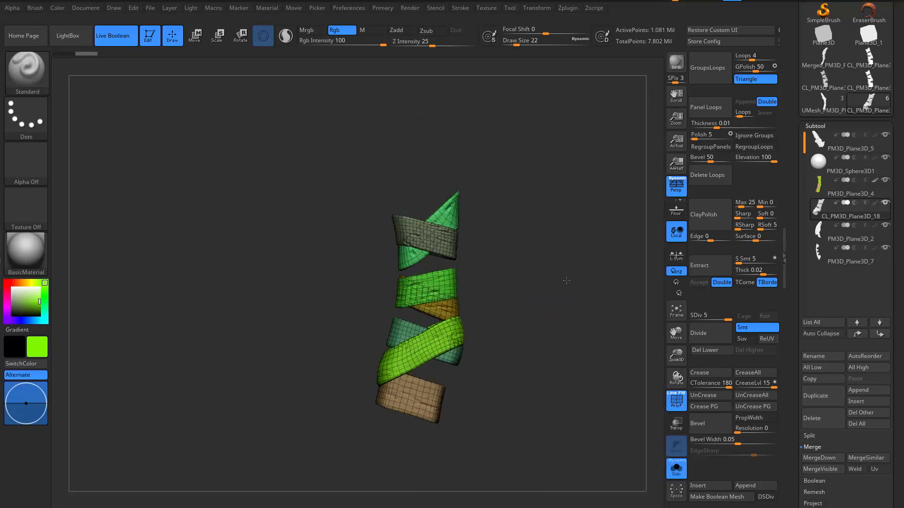
left_click_drag(566, 280, 658, 142)
key("shift+f")
left_click_drag(588, 255, 601, 266)
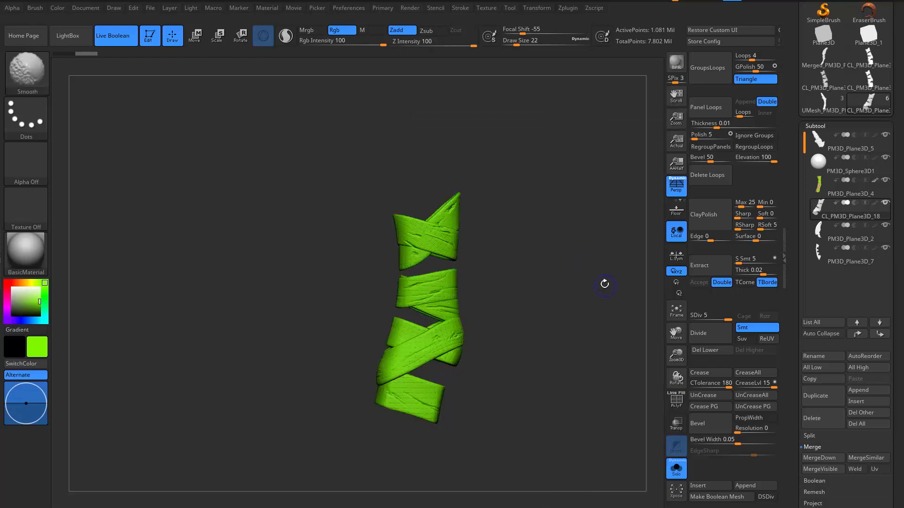
key("shift+f")
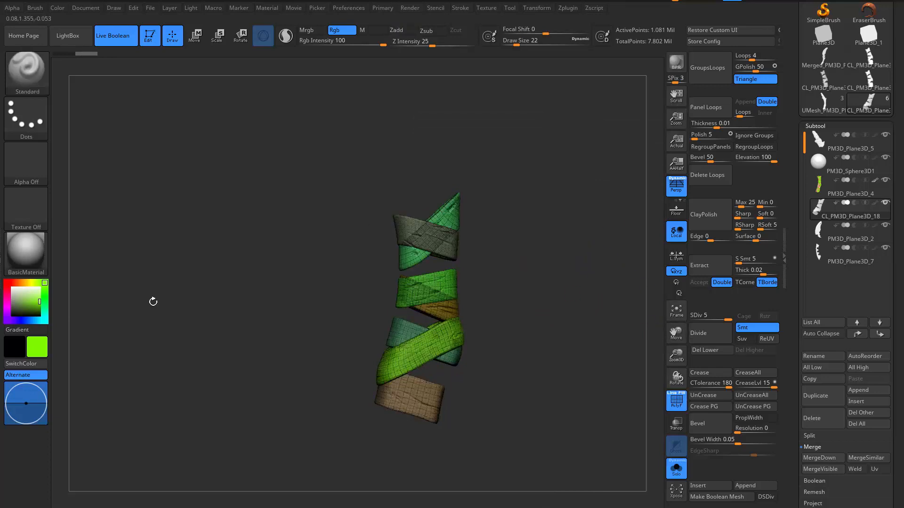
- Set the active colour to white and recheck the wrap strips with polyframe display toggled
left_click(12, 288)
key("shift+f")
key("shift+f")
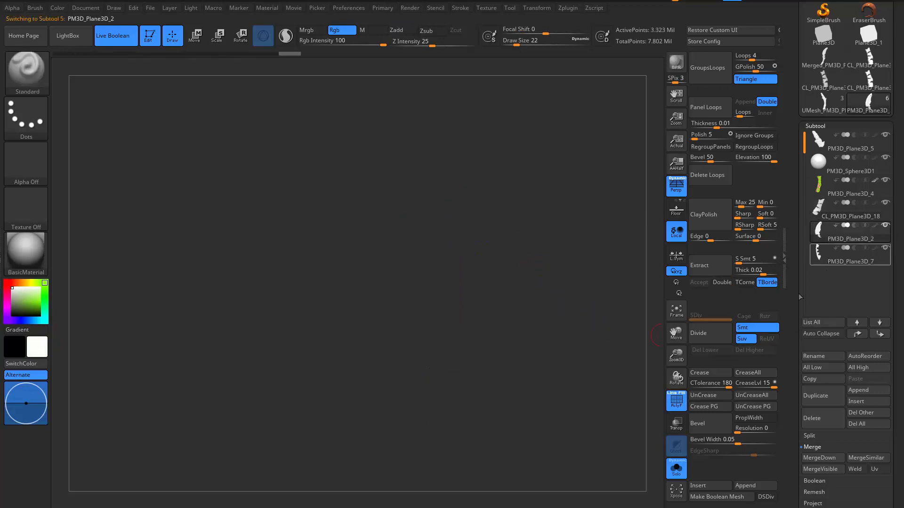
- Select the blade subtool PM3D_Plane3D_2, colour it with Polypaint From Polygroups, and inspect it without polyframe
left_click(561, 371)
left_click_drag(583, 181, 783, 207, "alt")
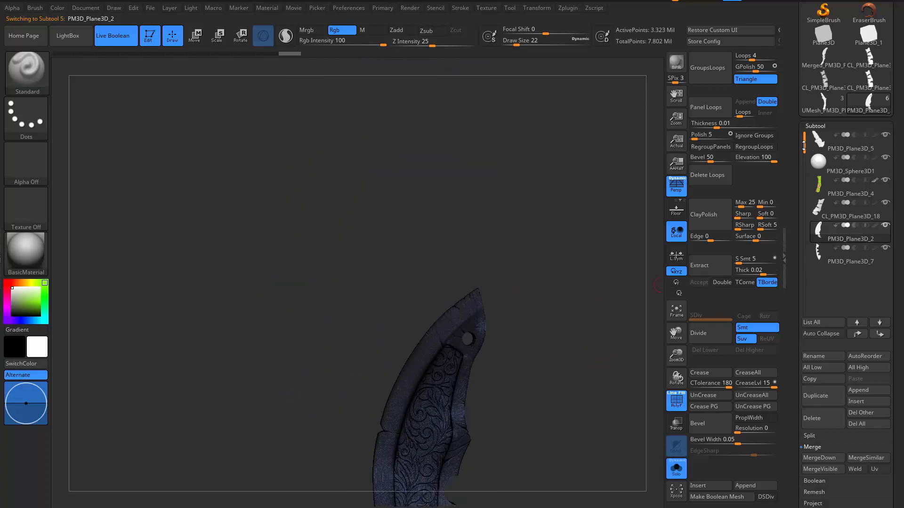
left_click_drag(595, 284, 604, 301)
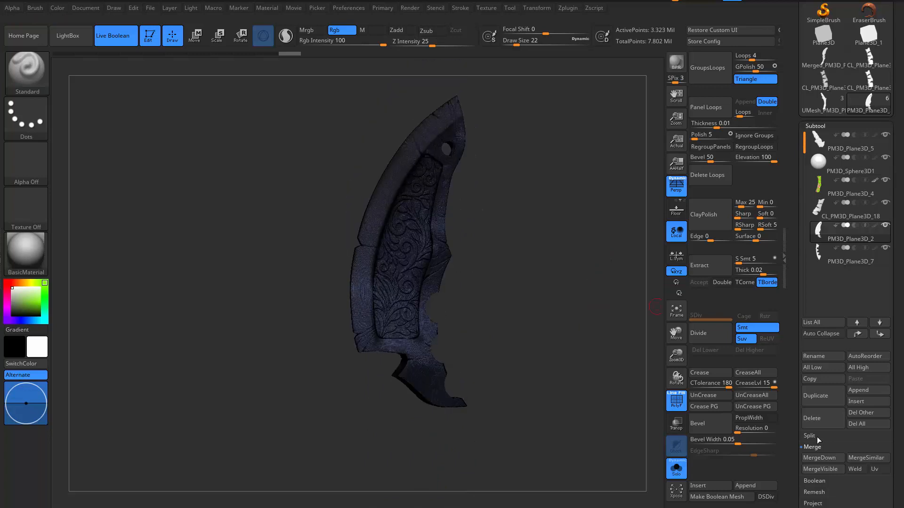
left_click_drag(817, 437, 799, 329)
left_click(809, 369)
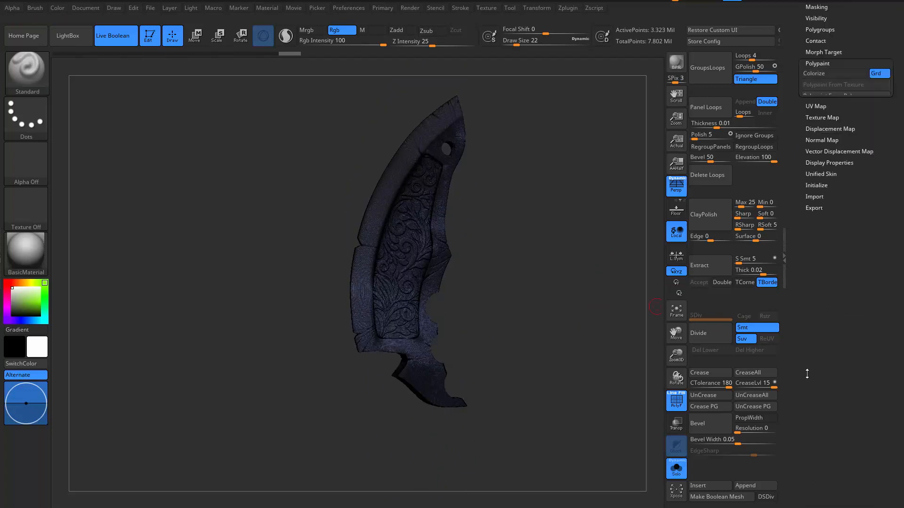
left_click_drag(807, 373, 866, 420)
left_click_drag(881, 386, 873, 401)
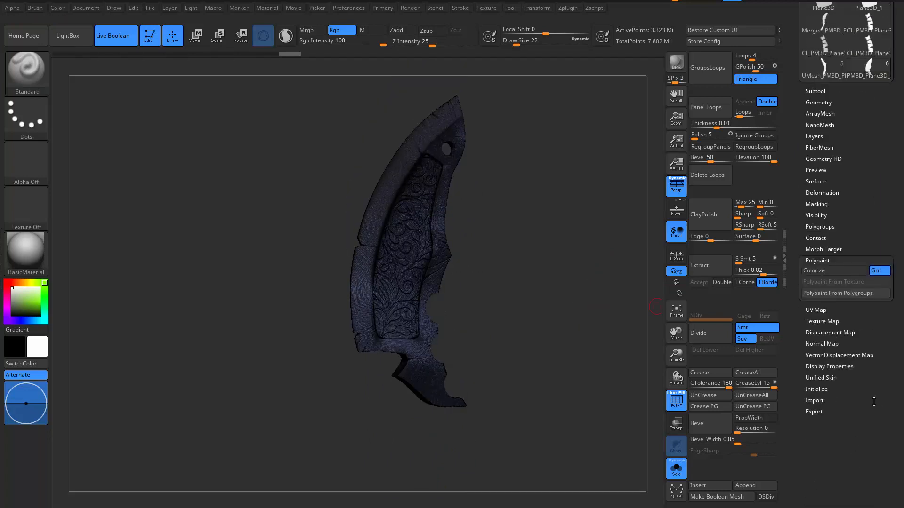
left_click(838, 294)
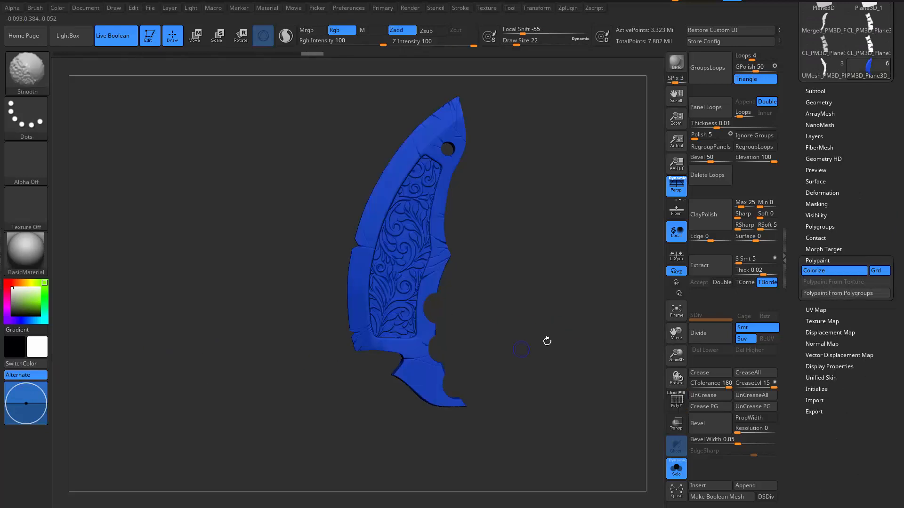
left_click_drag(545, 343, 558, 314)
- Select the PM3D_Sphere3D1 subtool and colour it with Polypaint From Polygroups
left_click_drag(806, 125, 806, 152)
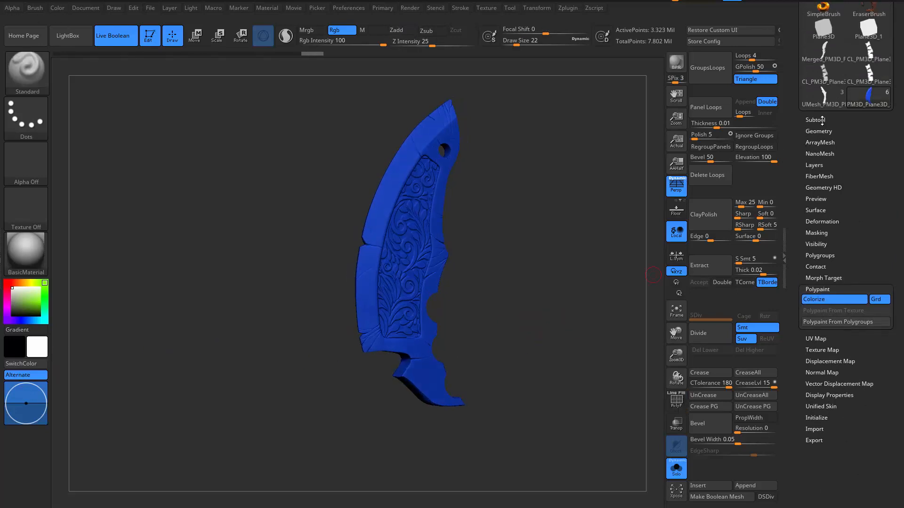
left_click(814, 118)
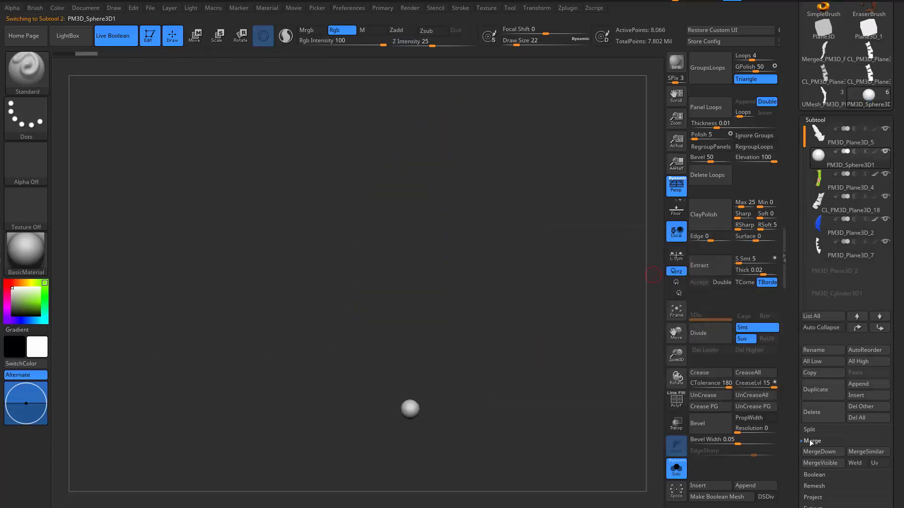
scroll(816, 443, "down", 8)
scroll(808, 343, "down", 1)
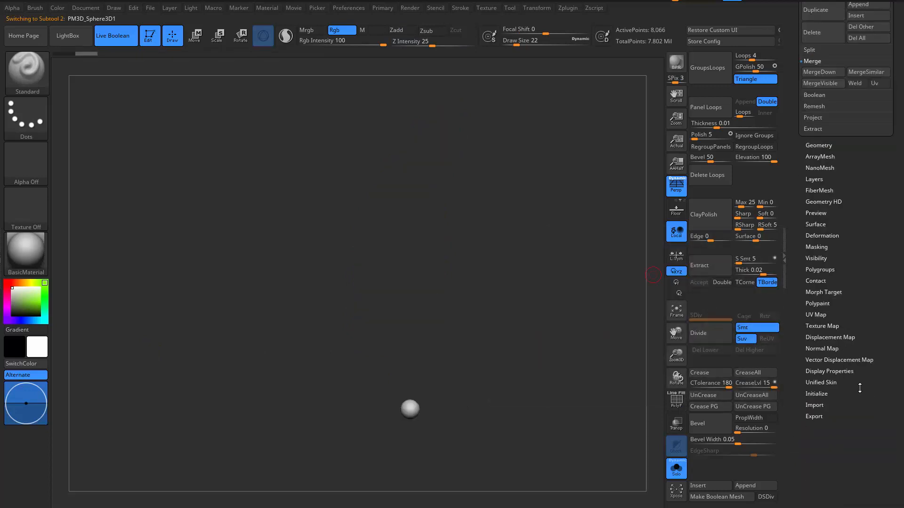
scroll(857, 377, "up", 1)
left_click(839, 311)
scroll(849, 325, "up", 3)
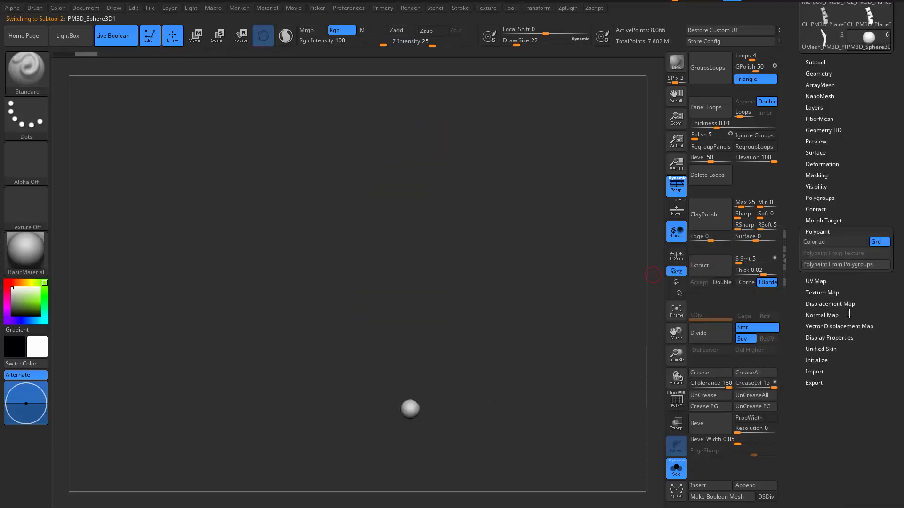
left_click(841, 264)
scroll(800, 205, "up", 2)
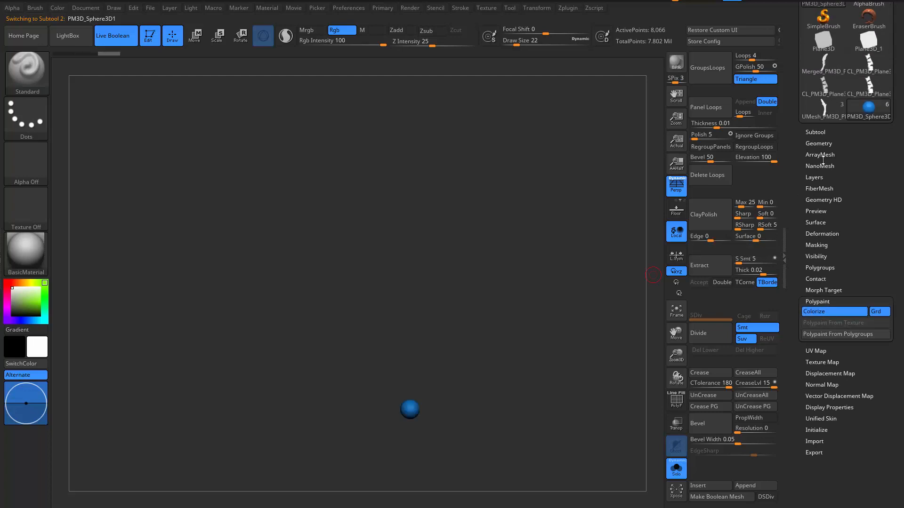
- Review the painted handle, then select the wrap strips CL_PM3D_Plane3D_18 and colour them with Polypaint From Polygroups
left_click(819, 144)
left_click(819, 133)
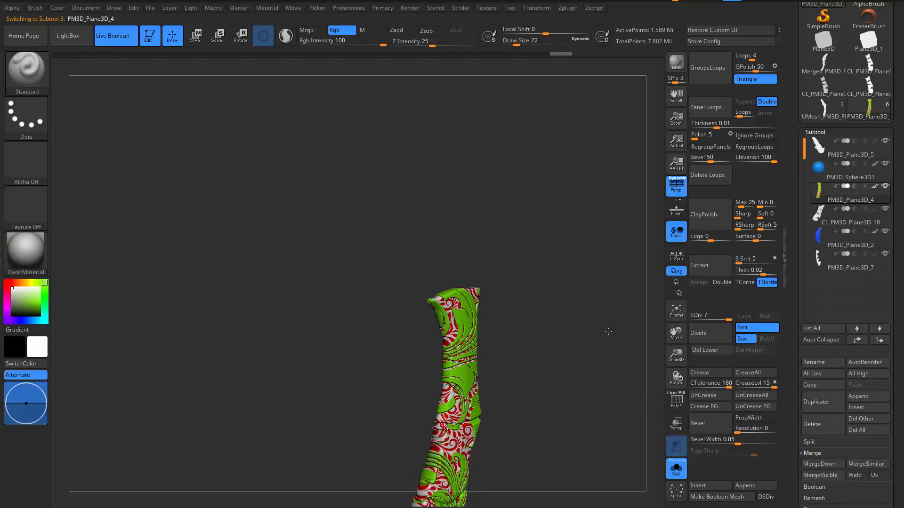
scroll(594, 283, "up", 5)
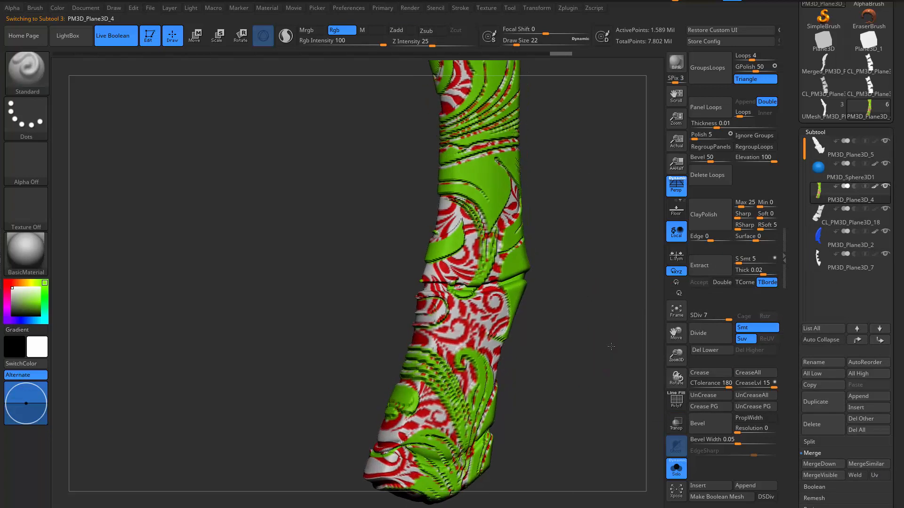
left_click(819, 219)
scroll(829, 343, "down", 10)
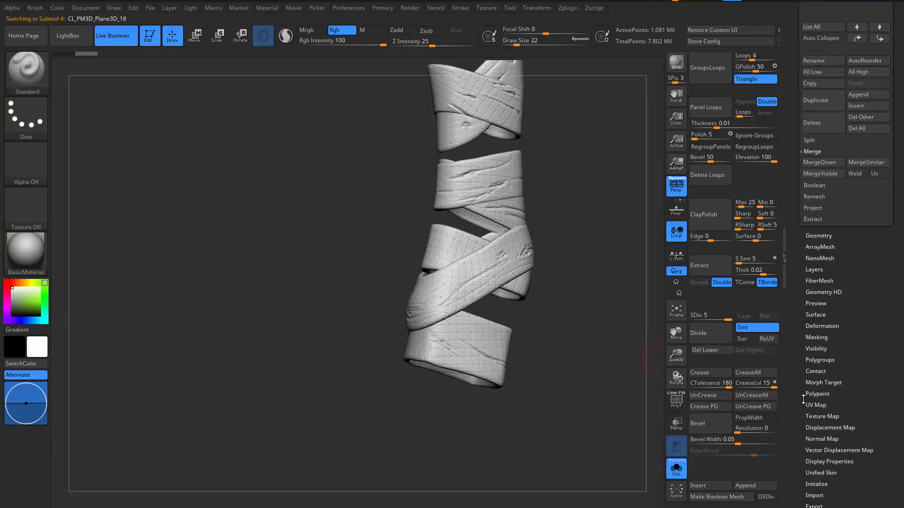
left_click(838, 224)
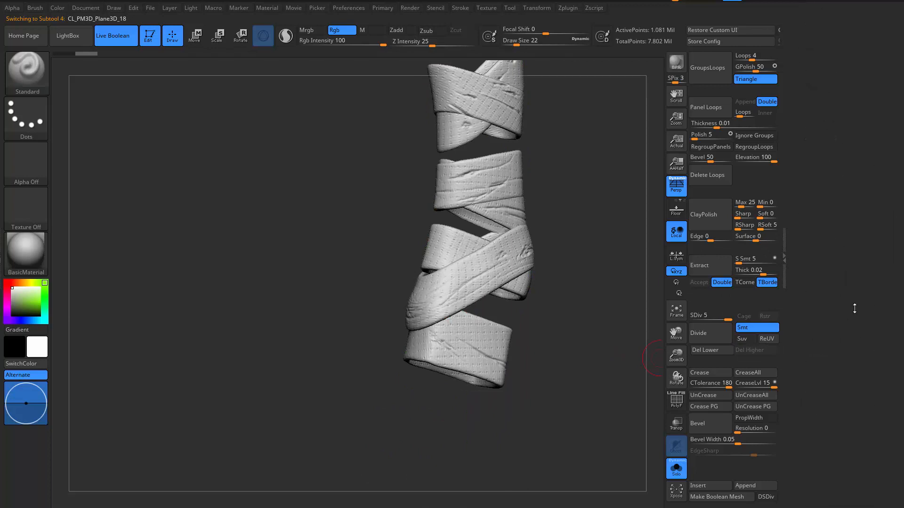
left_click(842, 213)
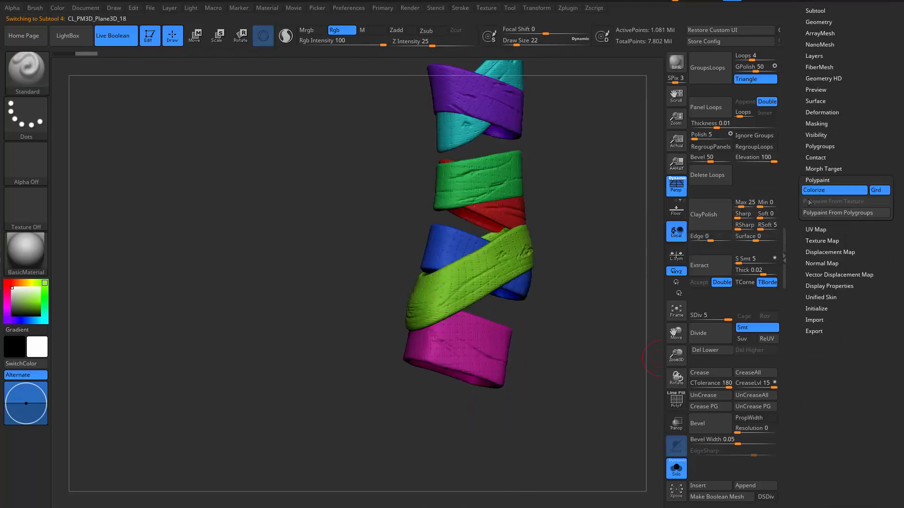
- Select the PM3D_Plane3D_7 subtool and colour it with Polypaint From Polygroups
scroll(795, 196, "up", 10)
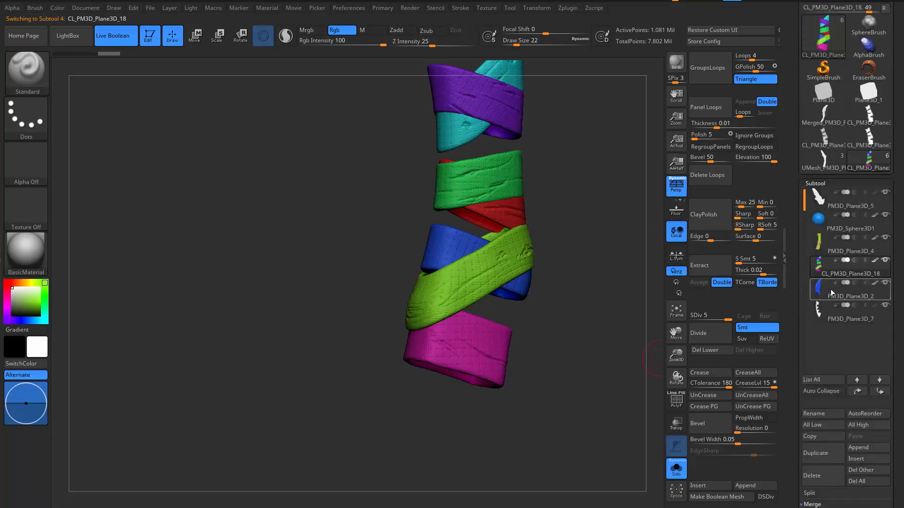
left_click(818, 308)
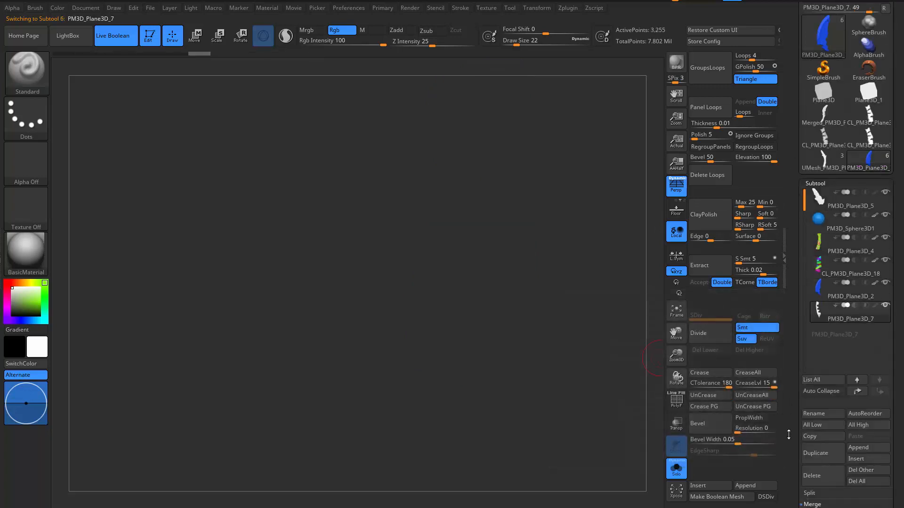
scroll(788, 434, "down", 3)
scroll(793, 397, "down", 10)
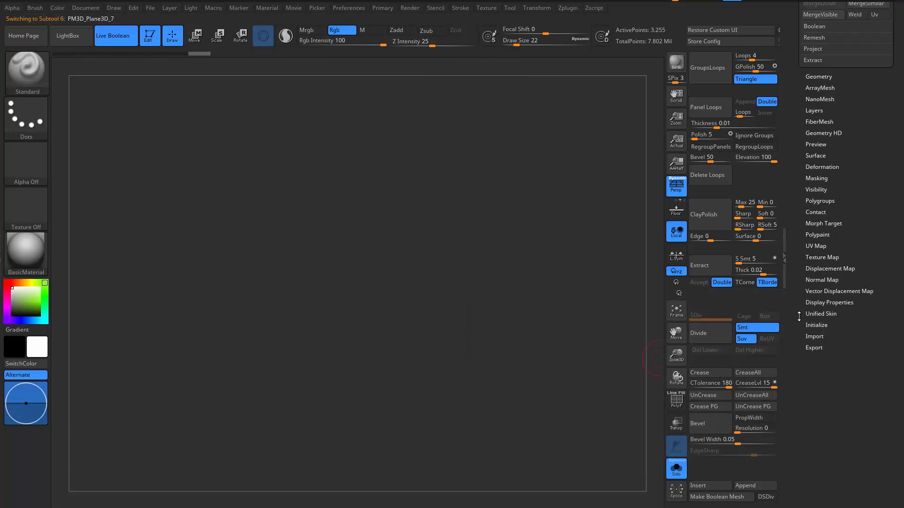
scroll(857, 298, "up", 1)
left_click(852, 248)
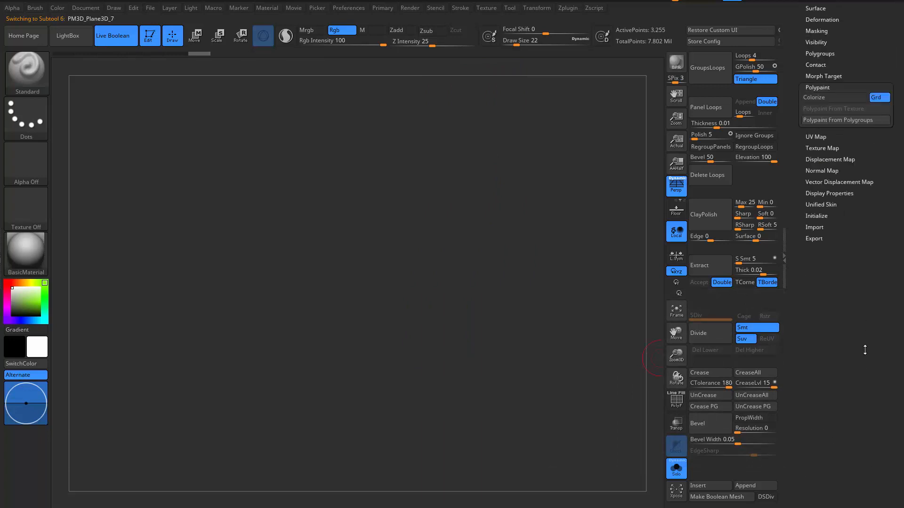
left_click(834, 97)
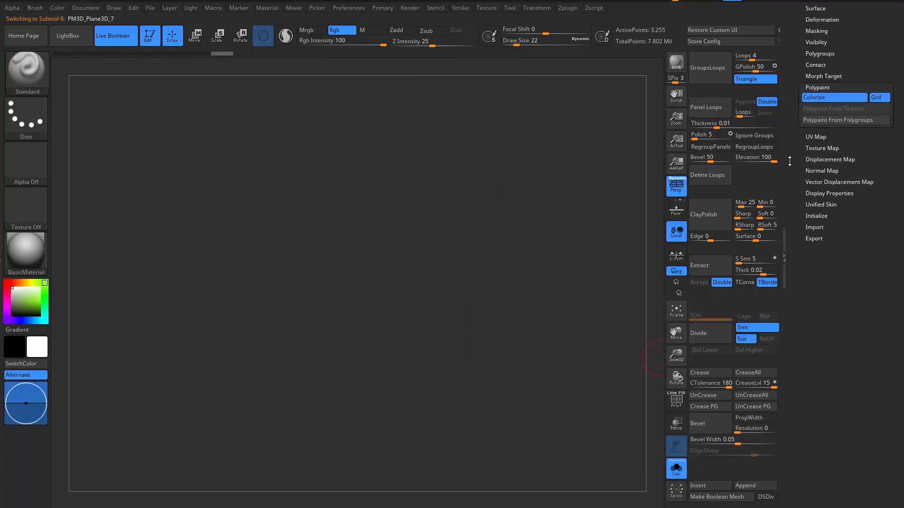
left_click_drag(620, 249, 540, 331, "alt")
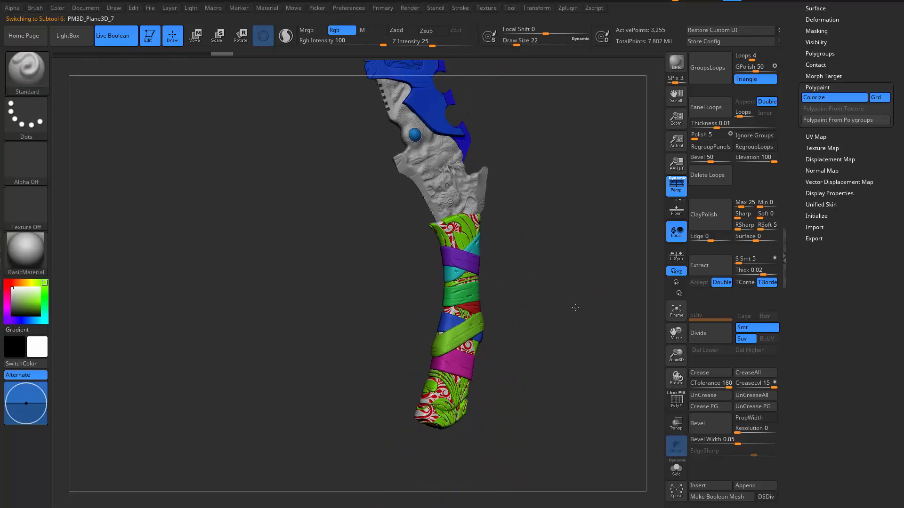
- Select the guard subtool PM3D_Plane3D_5 and colour it with Polypaint From Polygroups, checking it with polyframe display
mouse_move(584, 245)
left_mouse_down("alt")
mouse_move(603, 449)
mouse_move(593, 366)
mouse_move(617, 304)
mouse_move(546, 298)
mouse_move(586, 256)
mouse_move(623, 254)
left_mouse_up("alt")
left_click(508, 306, "alt")
key("shift+f")
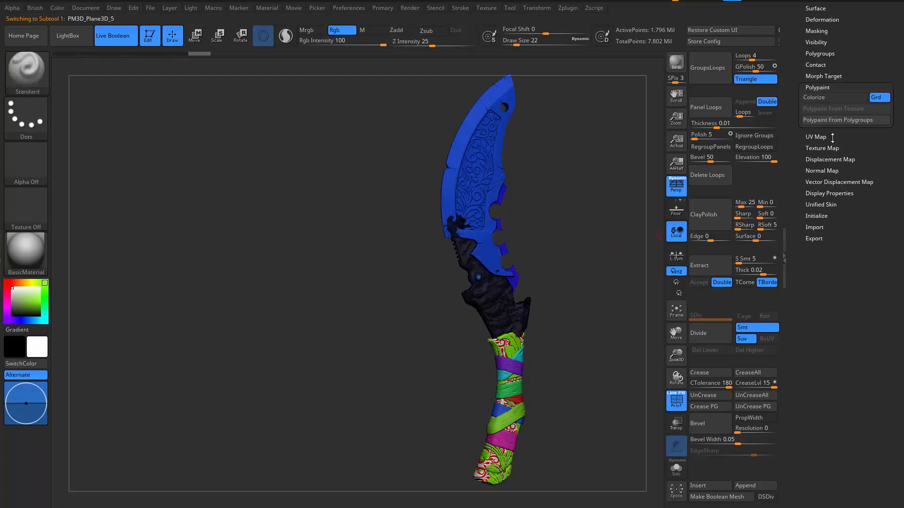
left_click(836, 123)
key("shift+f")
mouse_move(628, 292)
left_mouse_down()
mouse_move(597, 278)
mouse_move(574, 313)
mouse_move(614, 343)
left_mouse_up()
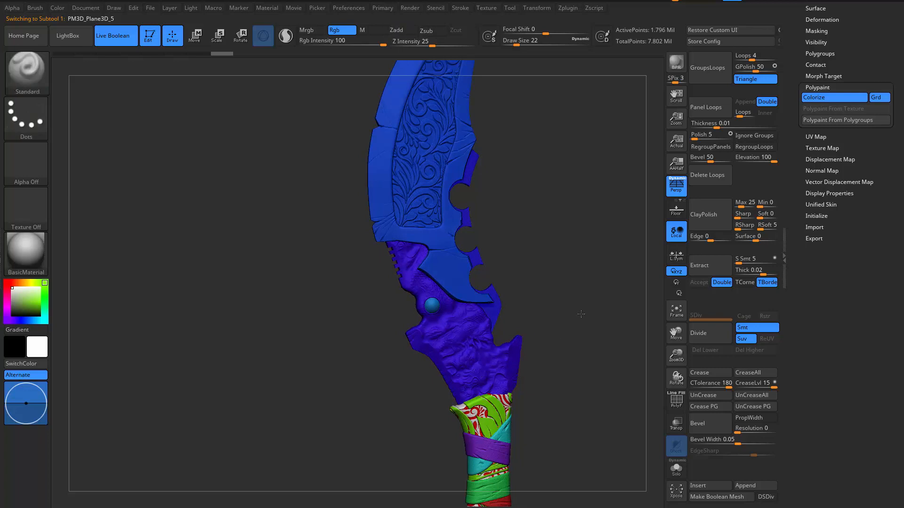
mouse_move(563, 301)
left_mouse_down()
mouse_move(560, 319)
mouse_move(547, 296)
left_mouse_up()
- Isolate the guard, reapply Polypaint From Polygroups, and compare its colour with the whole knife
key("alt+s")
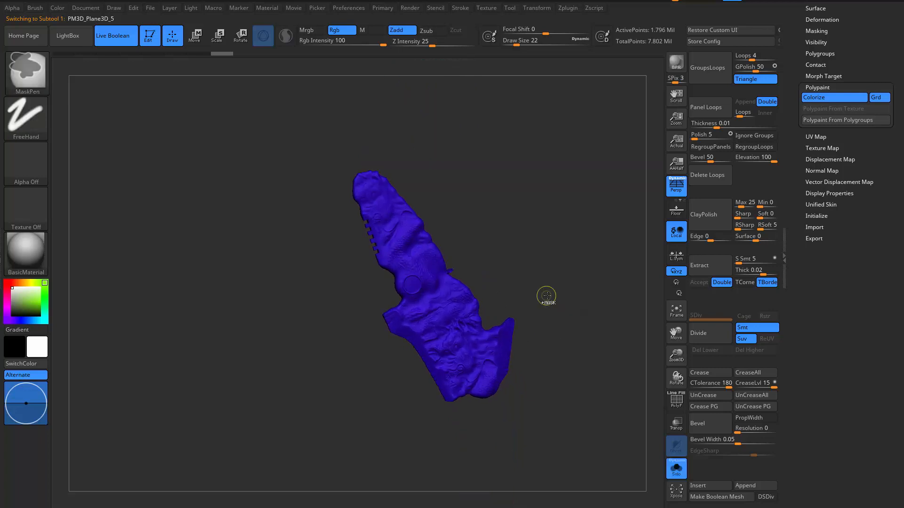
left_click(837, 120)
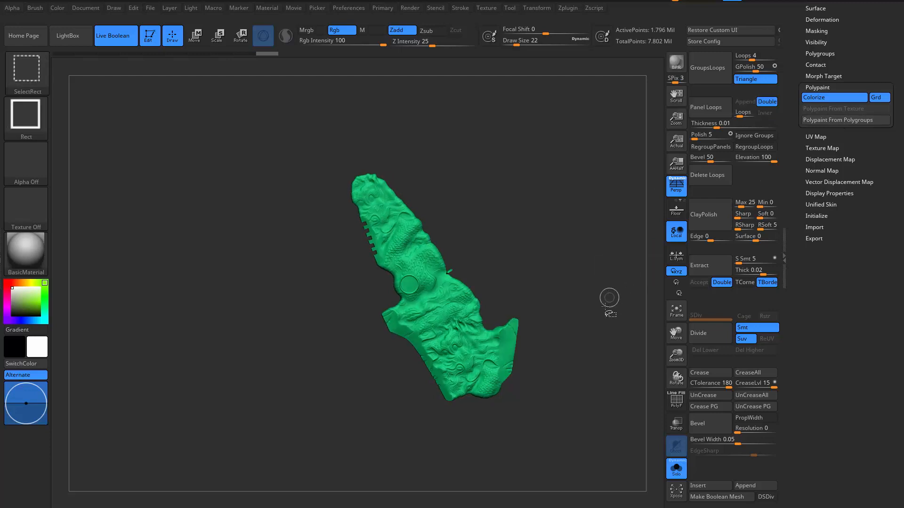
key("alt+s")
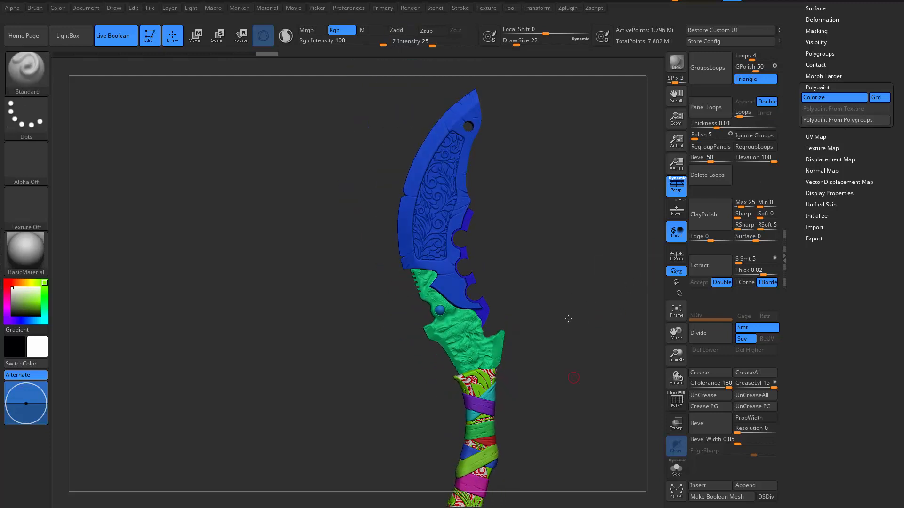
mouse_move(568, 319)
left_mouse_down()
mouse_move(559, 337)
mouse_move(473, 339)
mouse_move(555, 339)
mouse_move(534, 317)
mouse_move(607, 359)
mouse_move(570, 319)
mouse_move(569, 297)
mouse_move(529, 280)
mouse_move(550, 261)
left_mouse_up()
key("alt+s")
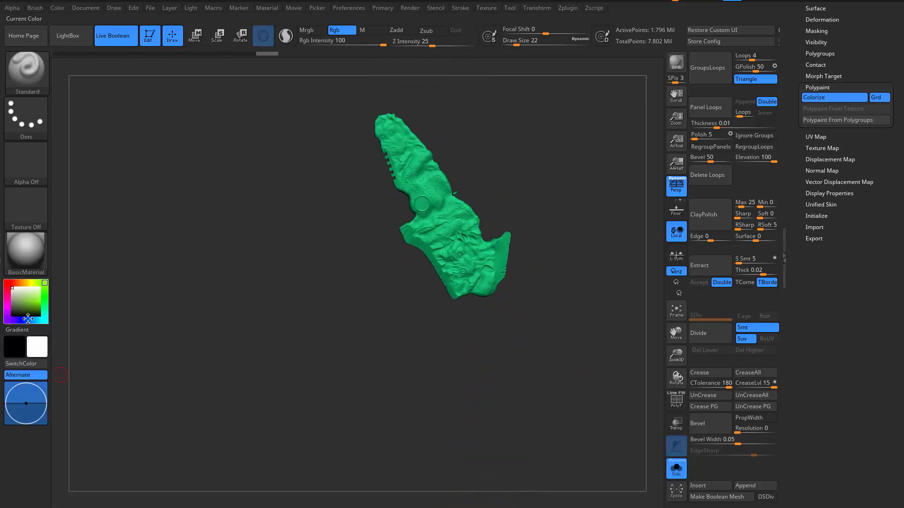
key("alt+s")
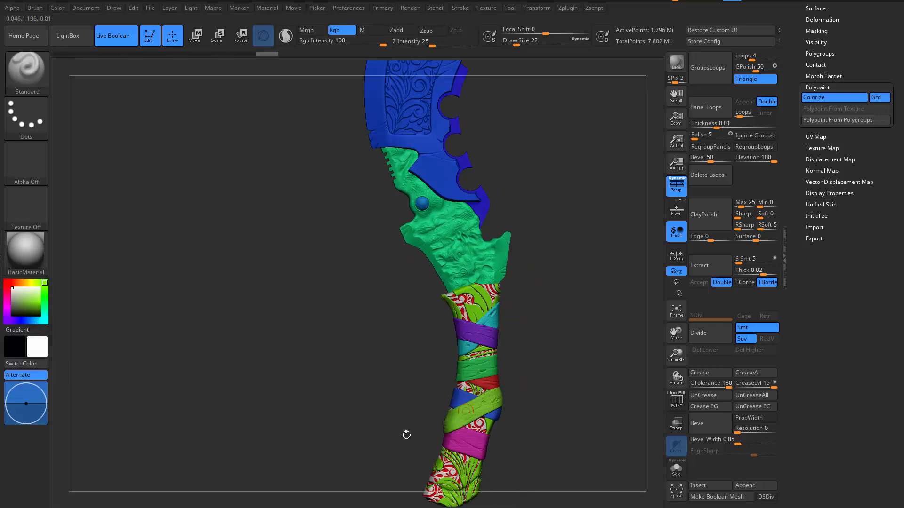
- Set the active colour to brown, R 138, G 52, B 0, and fill the guard with it
left_click_drag(327, 286, 326, 328, "alt")
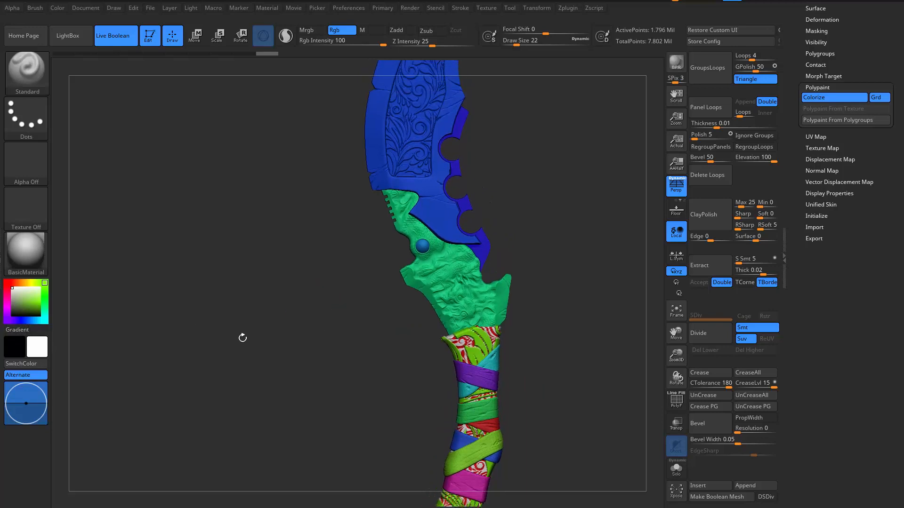
left_click(45, 308)
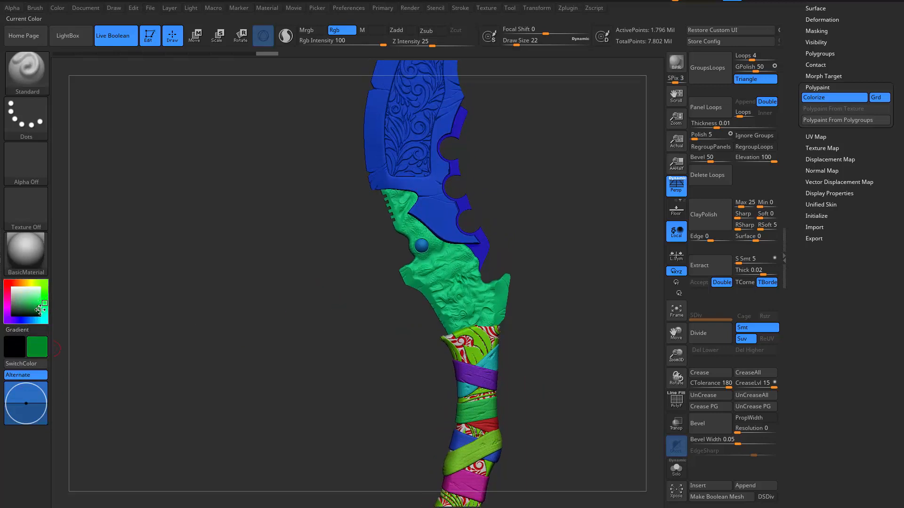
left_click_drag(28, 283, 19, 282)
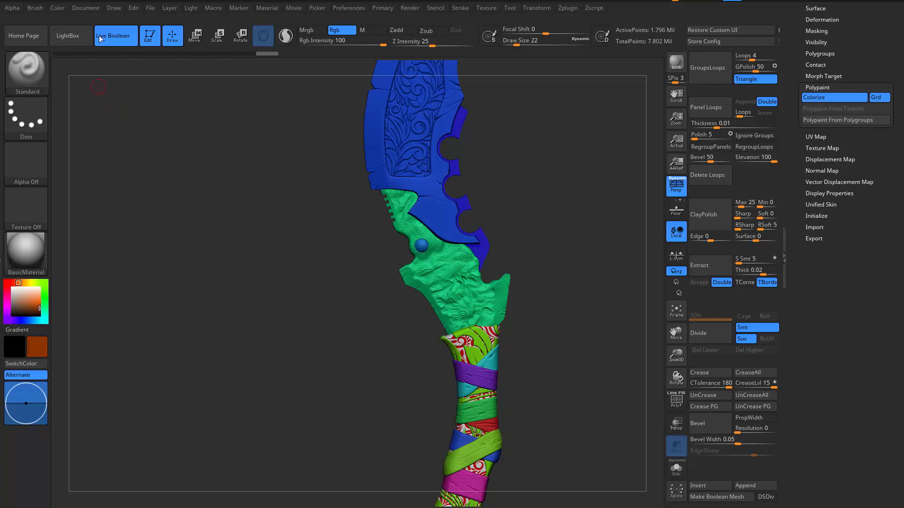
left_click(59, 8)
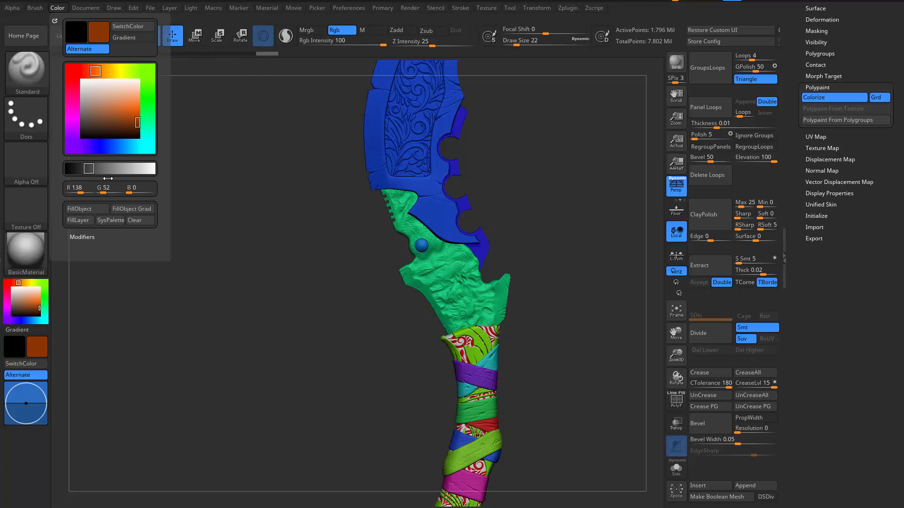
left_click(86, 210)
left_click_drag(573, 188, 580, 239, "alt")
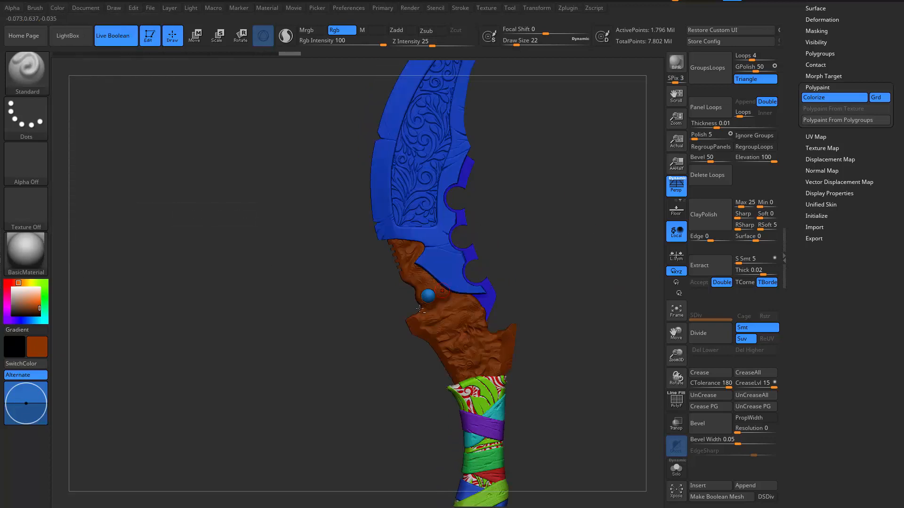
- Select the sphere subtool PM3D_Sphere3D1 and fill it with purple, R 138, G 0, B 136
left_click(427, 295, "alt")
left_click_drag(358, 371, 346, 386)
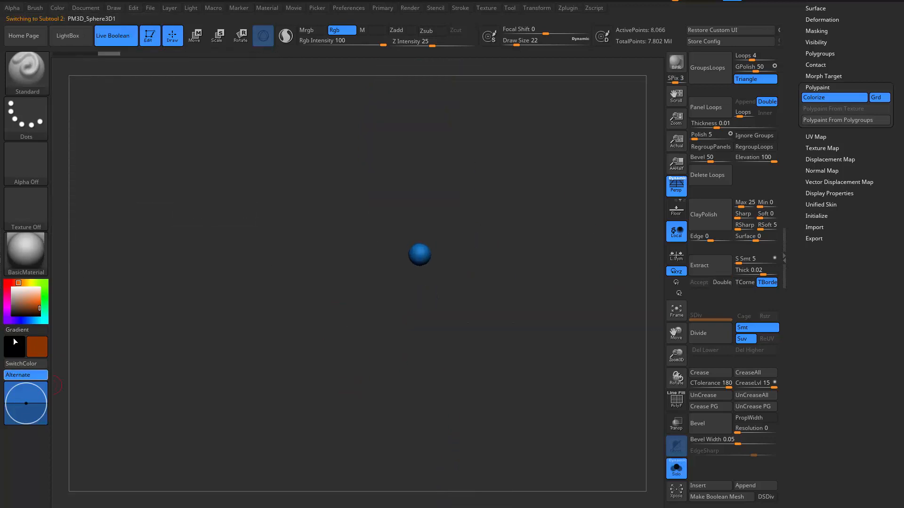
left_click(7, 289)
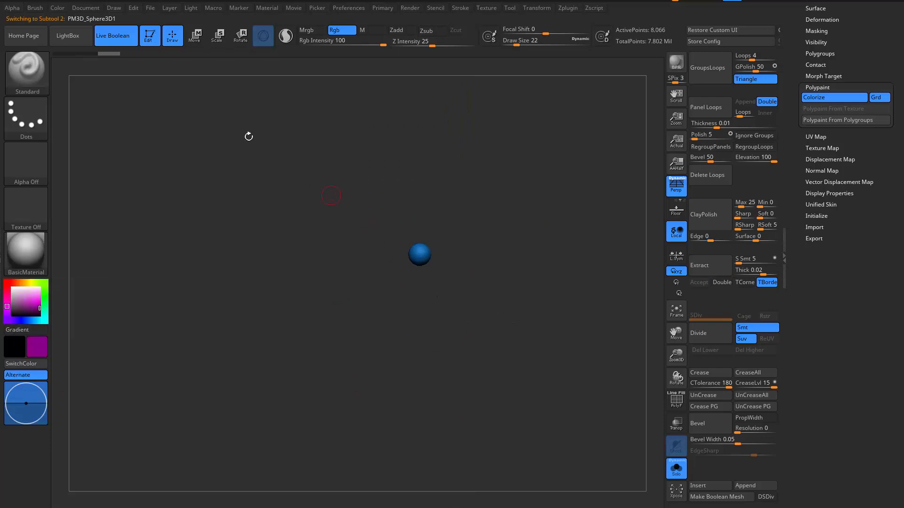
left_click(56, 8)
left_click(97, 208)
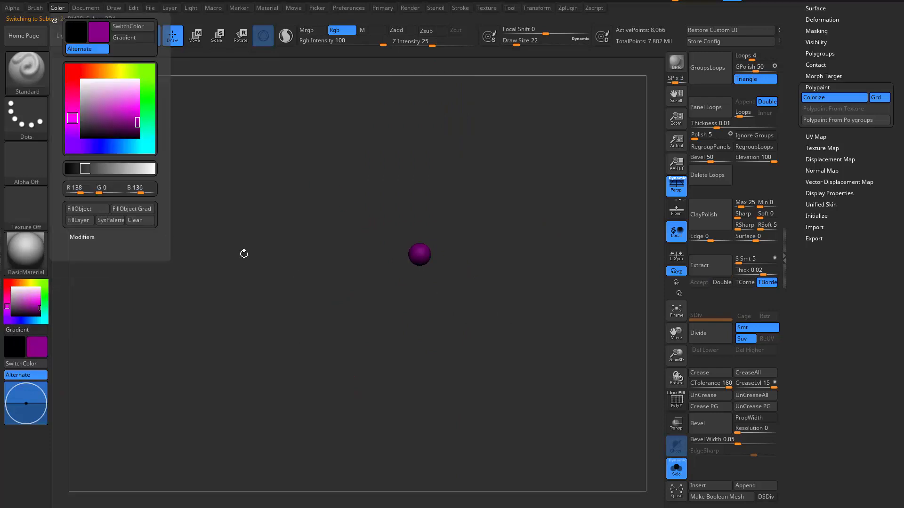
left_click_drag(547, 212, 435, 264)
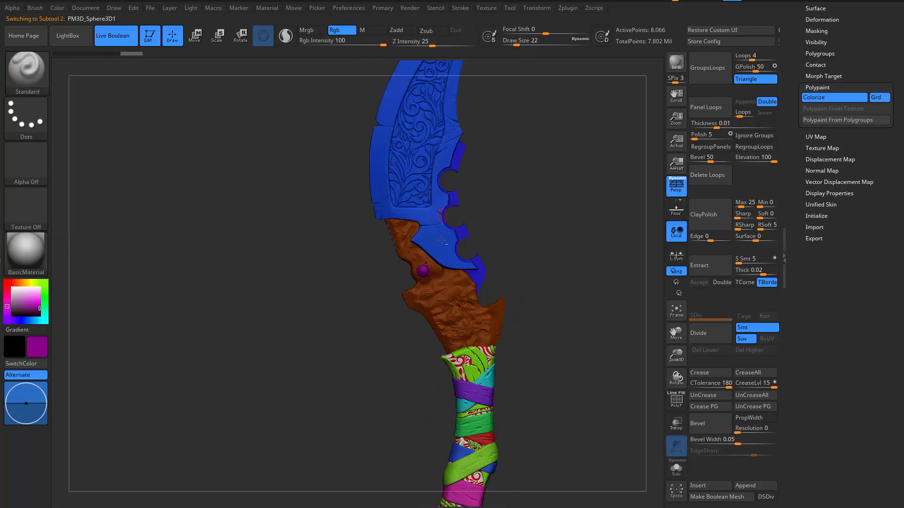
- Select the blade subtool PM3D_Plane3D_2, fill it with olive, R 130, G 138, B 0, and inspect both sides of the knife
left_click(467, 236, "alt")
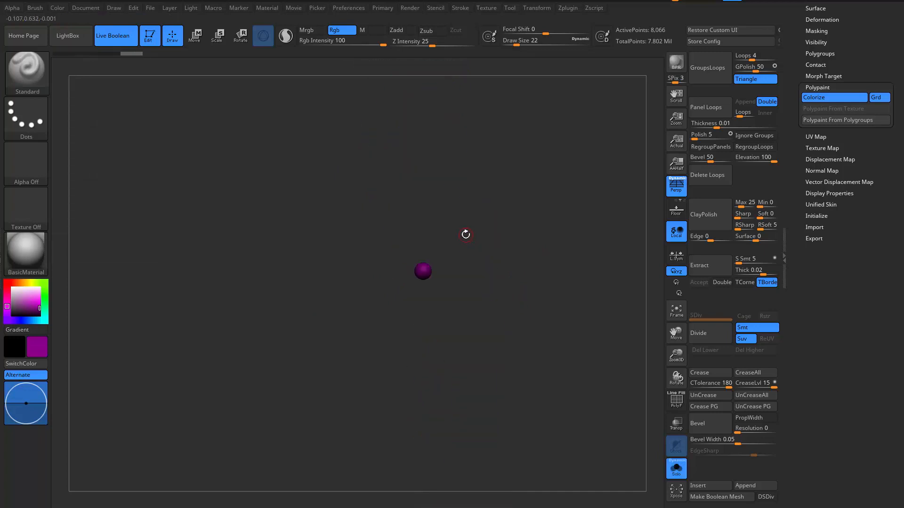
left_click(465, 234)
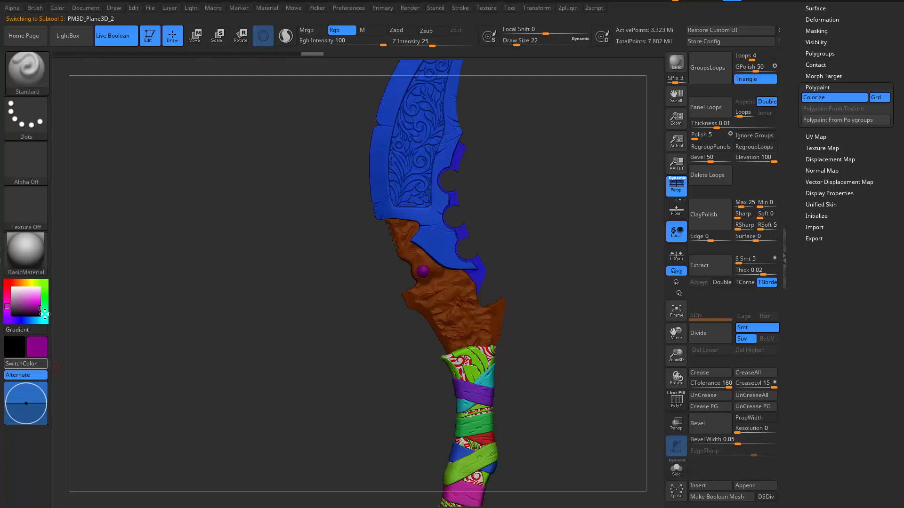
left_click_drag(35, 324, 43, 321)
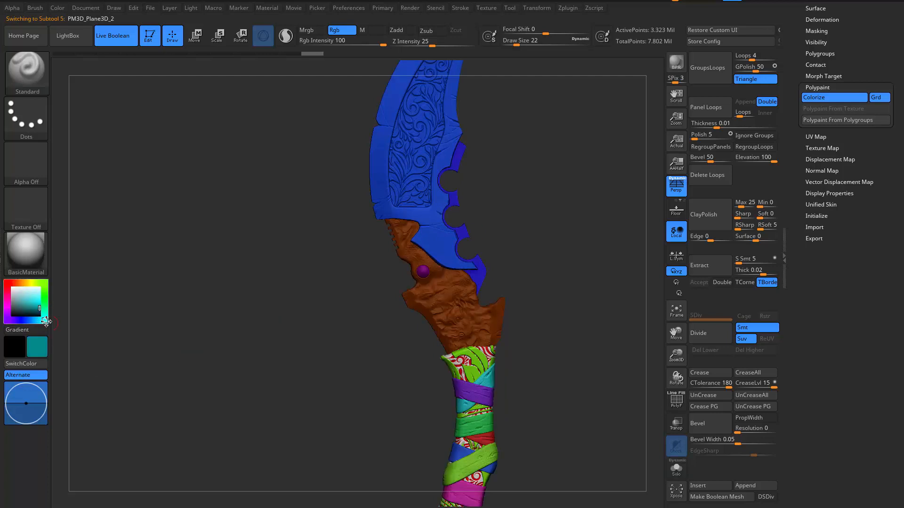
left_click(31, 283)
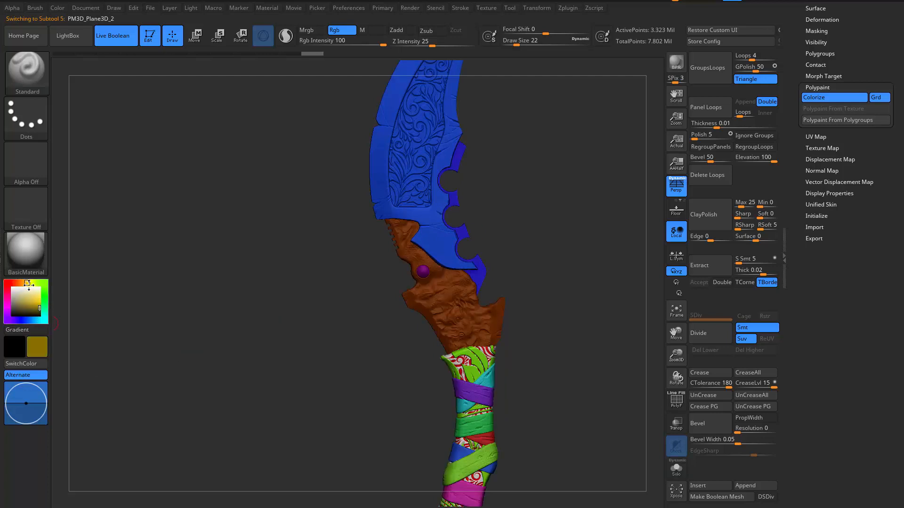
left_click(58, 8)
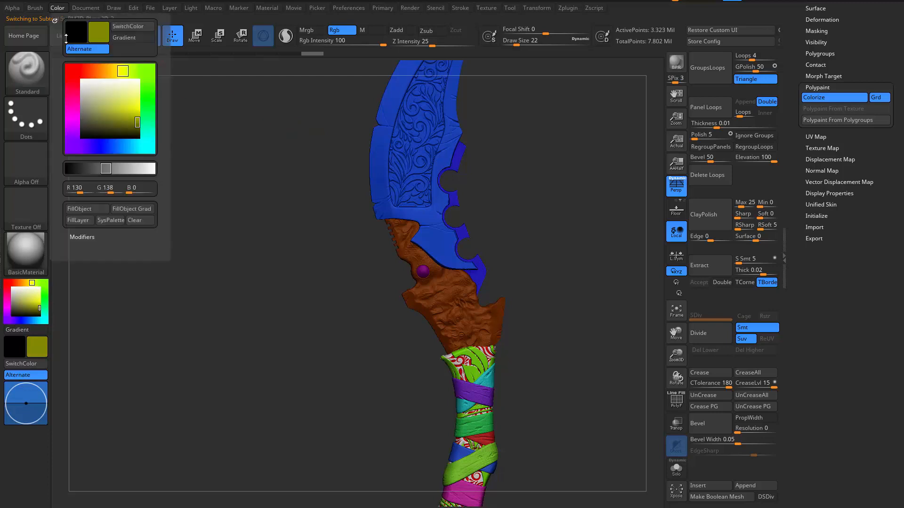
left_click(90, 209)
left_click_drag(487, 190, 297, 330)
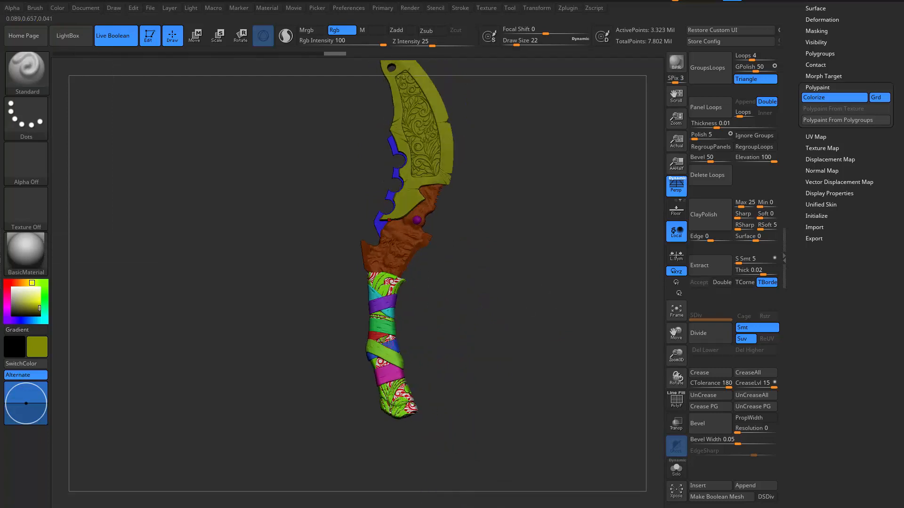
left_click_drag(506, 345, 656, 232)
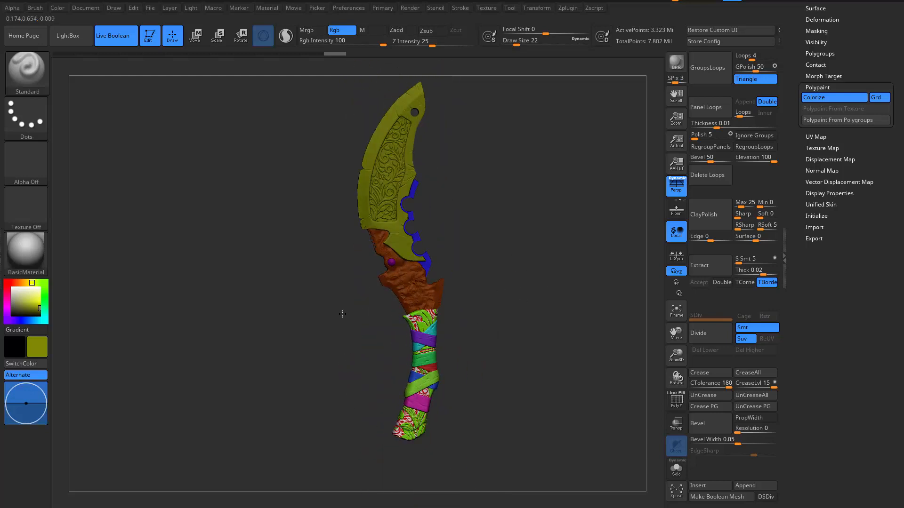
- Select the first subtool, PM3D_Plane3D_5, and merge all visible knife parts into a new tool with MergeVisible
scroll(795, 156, "up", 5)
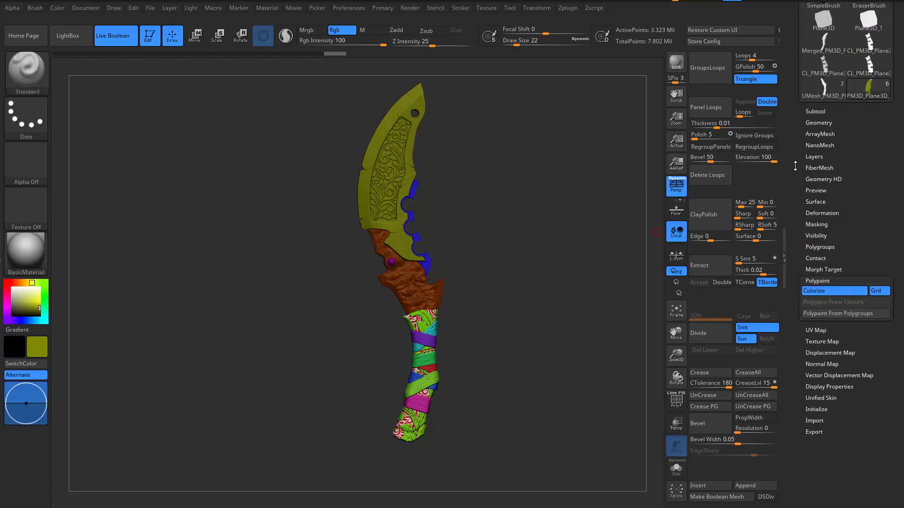
left_click(816, 148)
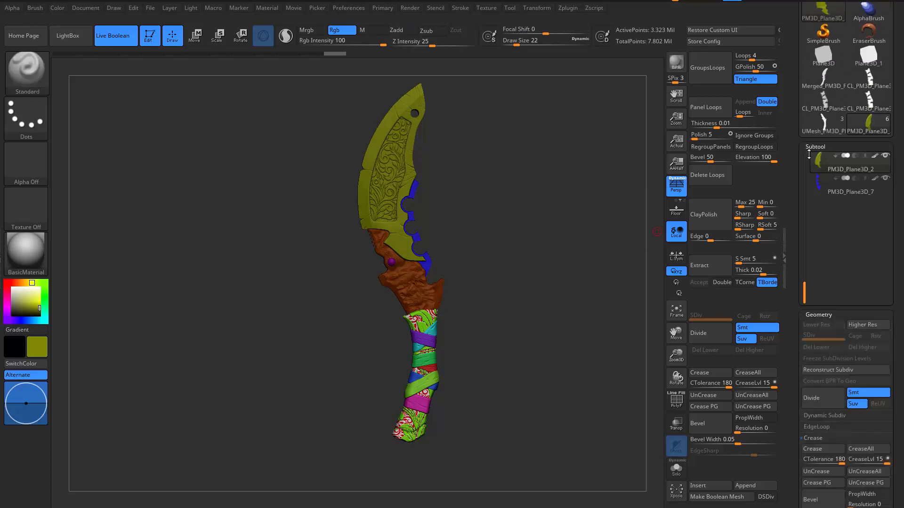
left_click_drag(803, 254, 802, 144)
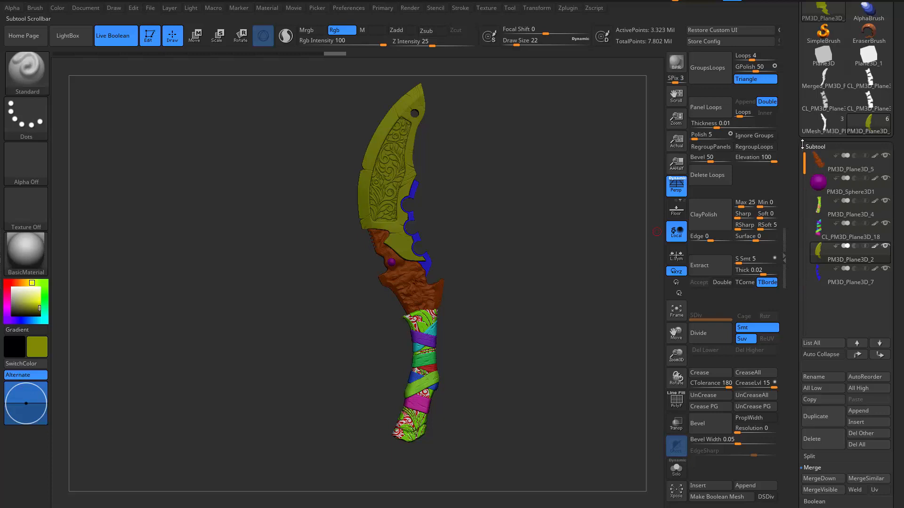
left_click(821, 167)
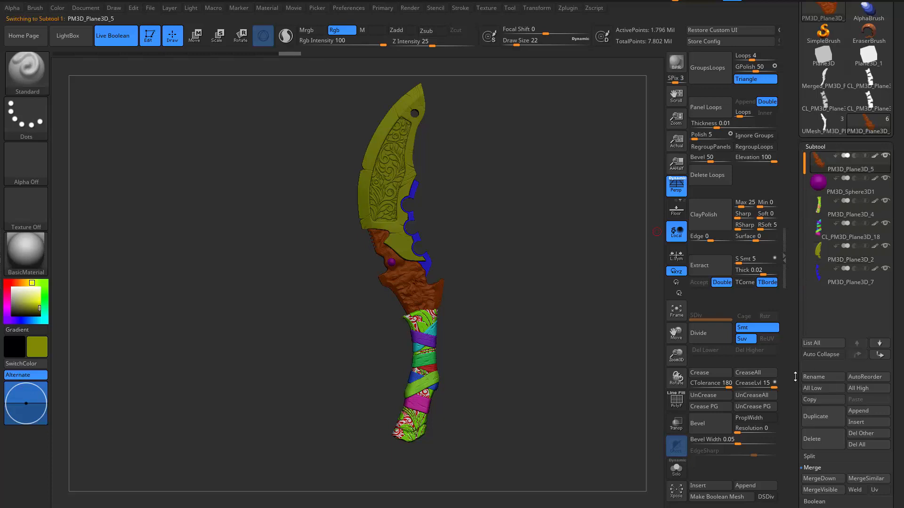
left_click_drag(795, 377, 796, 322)
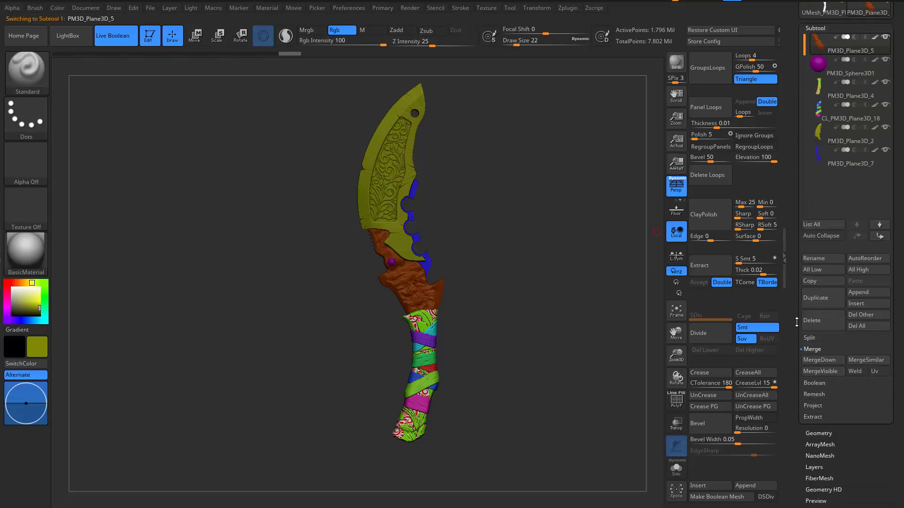
left_click(834, 373)
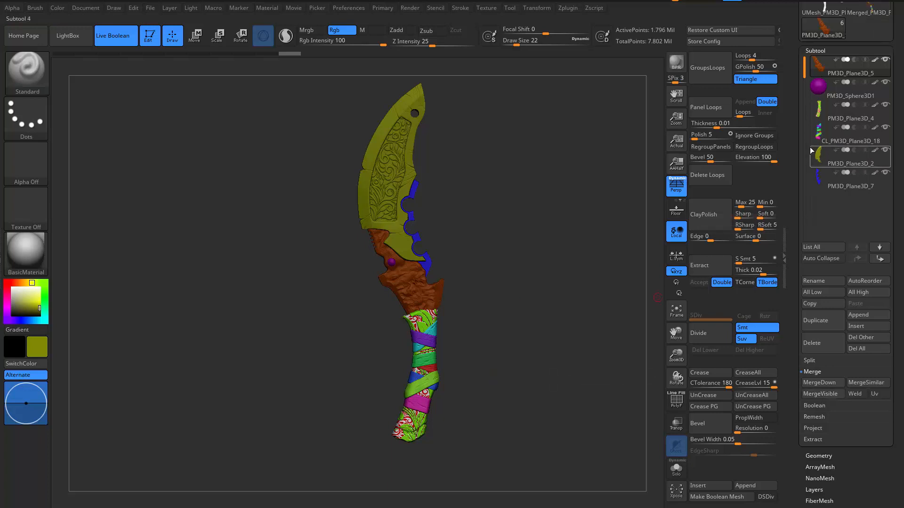
- Switch to the merged tool Merged_PM3D_Plane3D_5 and turn off its wireframe display
left_click_drag(798, 135, 864, 213)
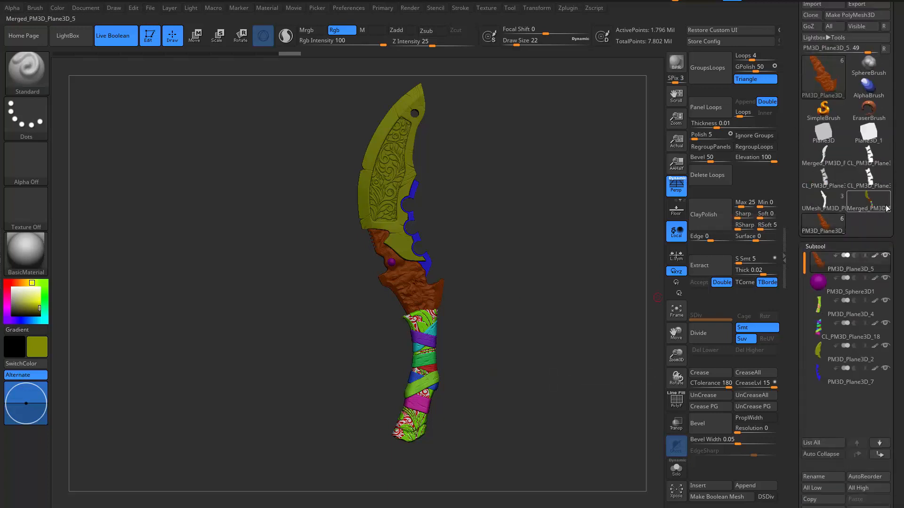
left_click(886, 207)
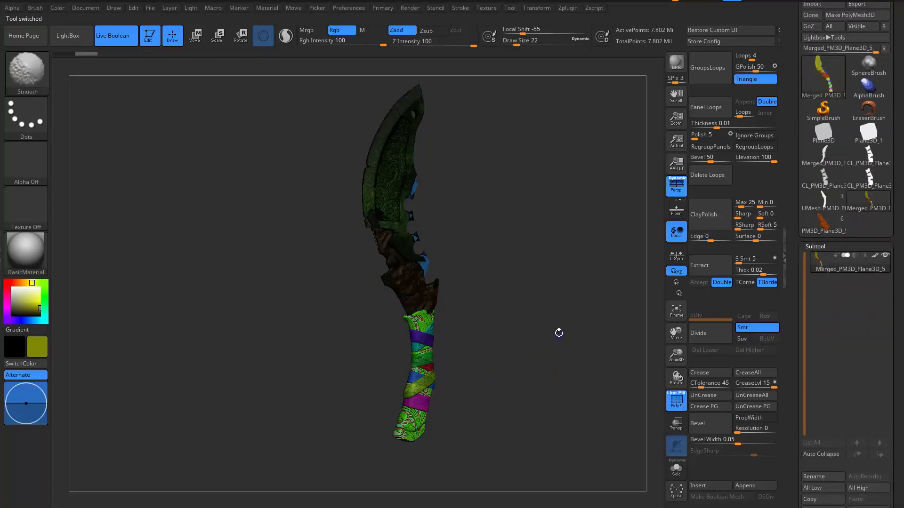
left_click(676, 399)
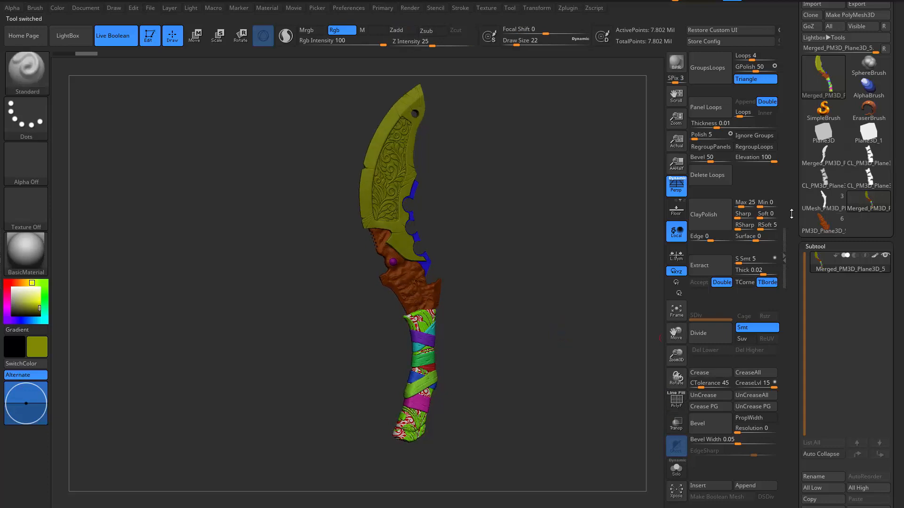
- Export the merged knife as an OBJ file named sowrd_HighRes into the sword folder
left_click_drag(792, 214, 791, 86)
left_click_drag(843, 422, 849, 377)
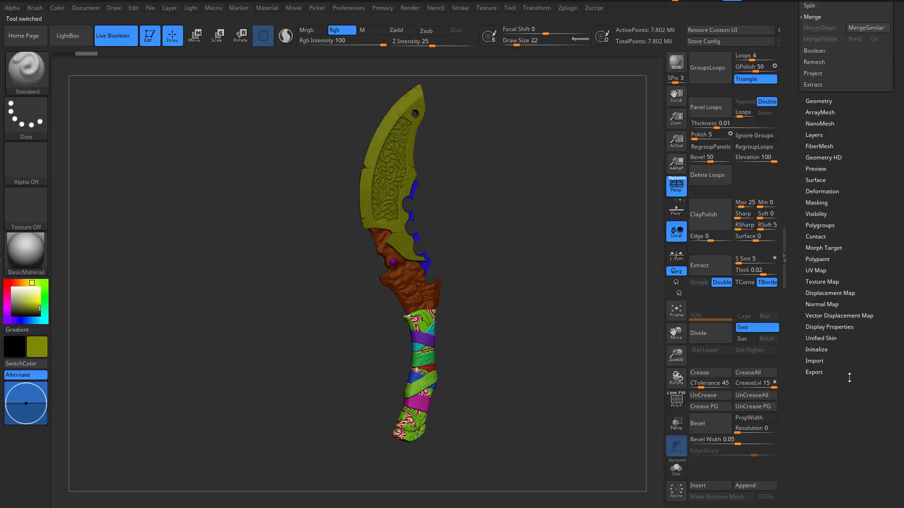
left_click(845, 374)
left_click_drag(846, 202, 857, 502)
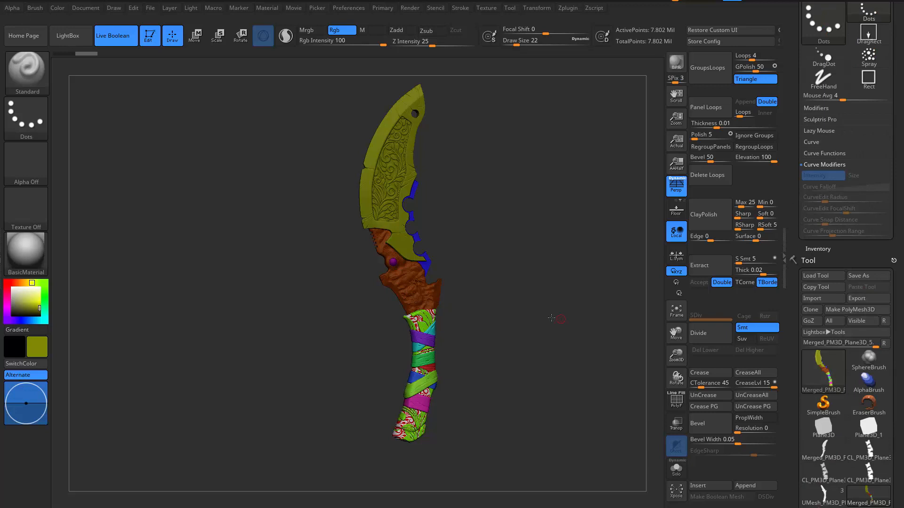
left_click_drag(551, 318, 543, 229)
left_click_drag(542, 229, 574, 300, "alt")
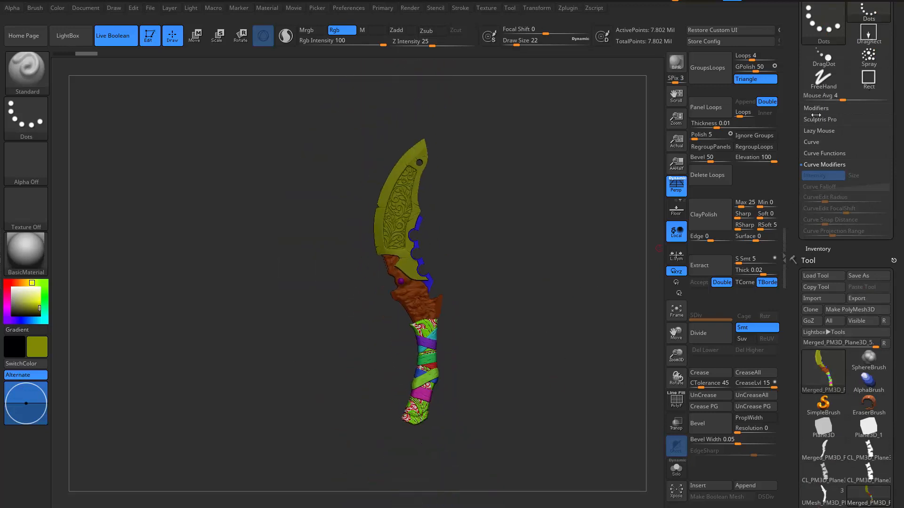
left_click_drag(793, 111, 794, 119)
left_click(859, 305)
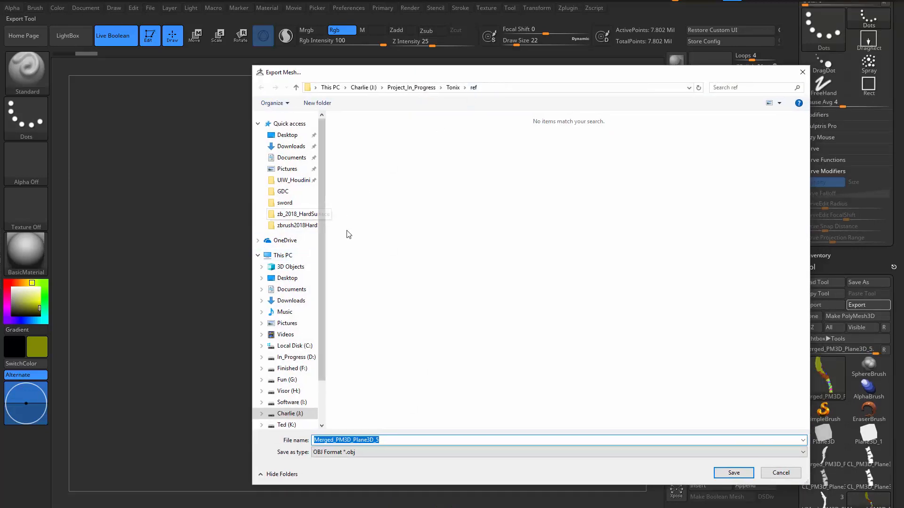
left_click(302, 204)
double_click(432, 439)
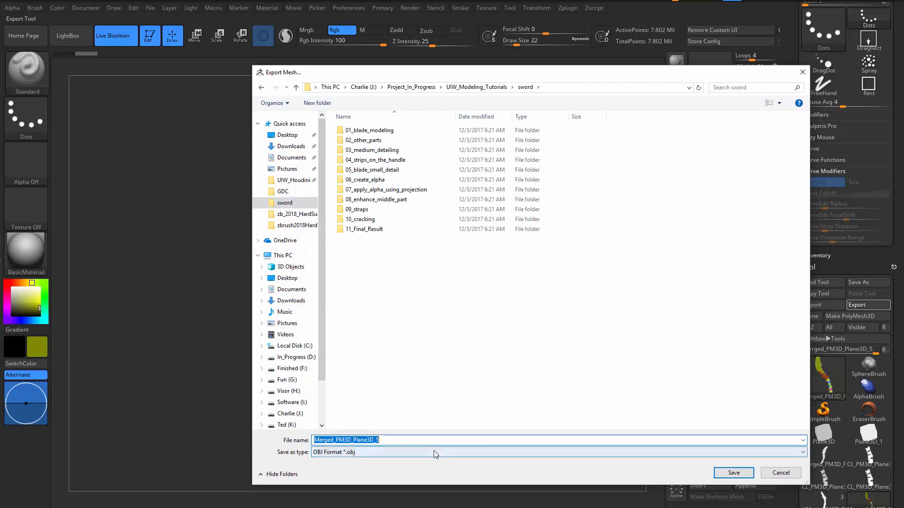
type("sword")
key("shift")
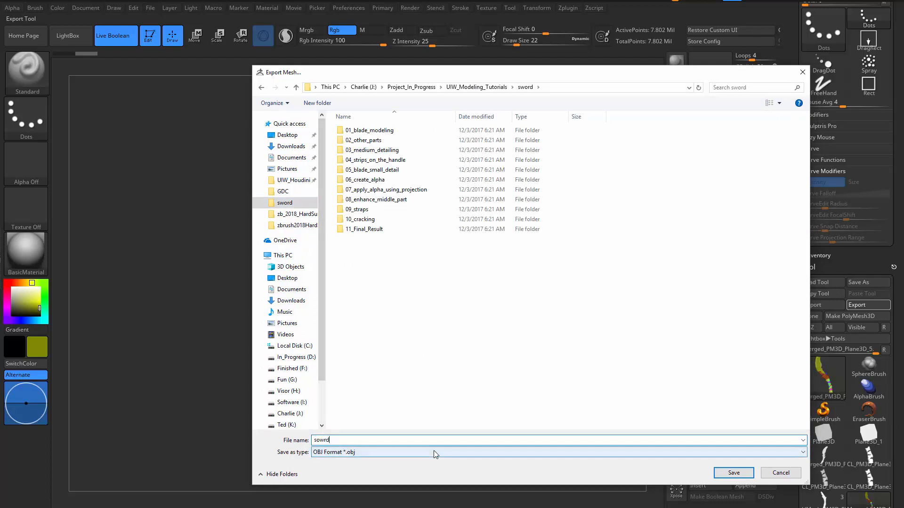
type("_HighRes")
left_click(734, 473)
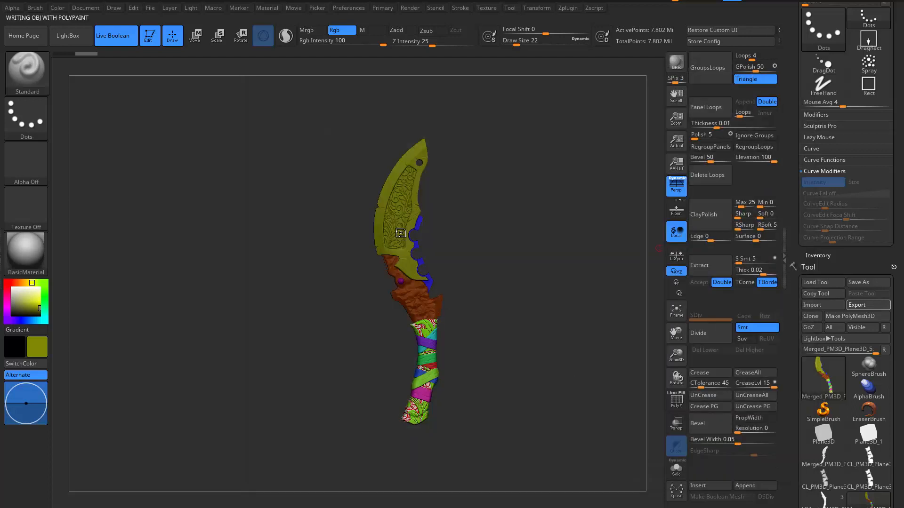
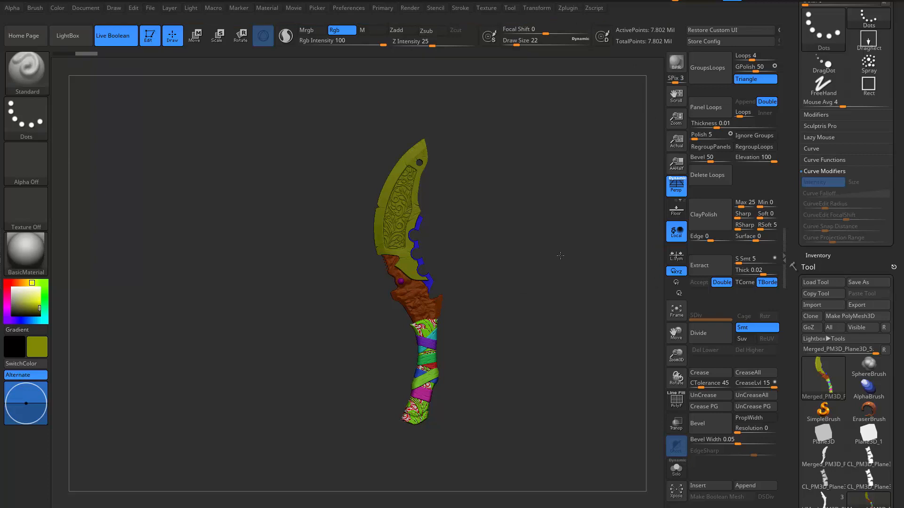
- Try the 35 k preset of Decimation Master on the merged knife, and undo the decimation
left_click_drag(560, 255, 581, 255)
left_click_drag(551, 131, 541, 127)
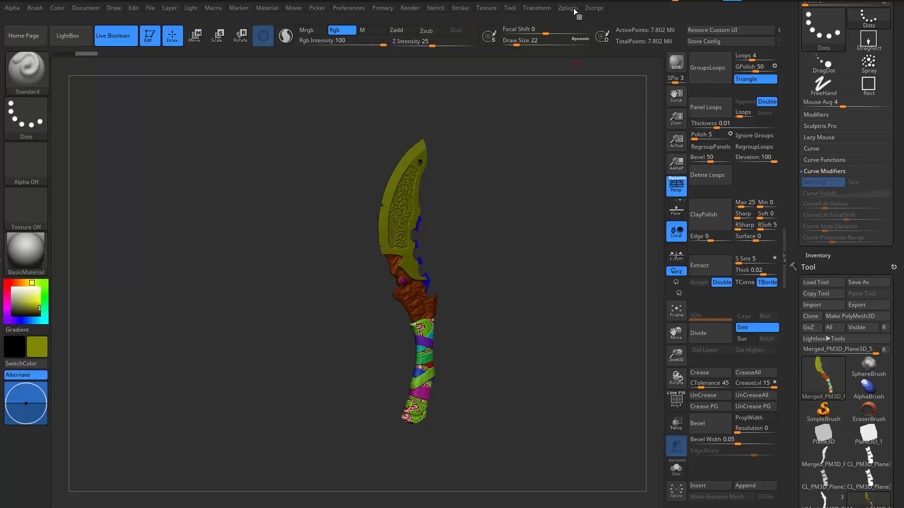
left_click(593, 8)
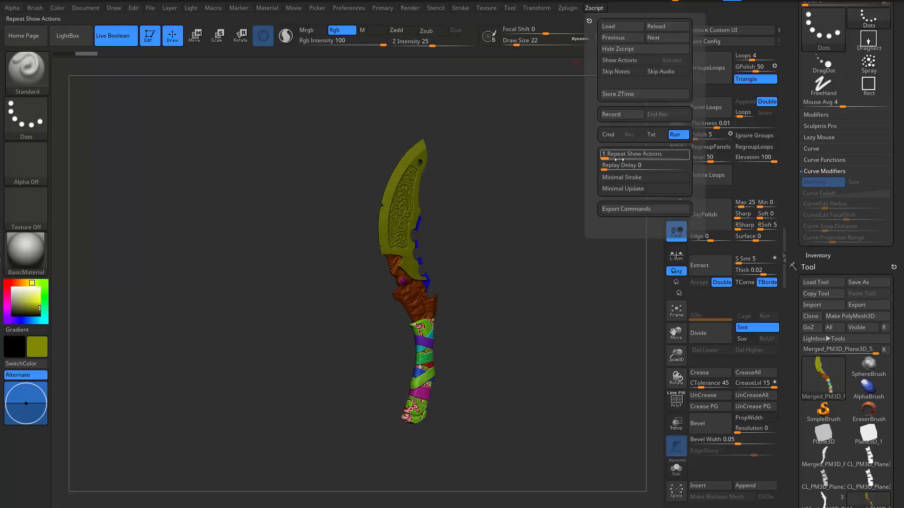
left_click(567, 8)
left_click(609, 104)
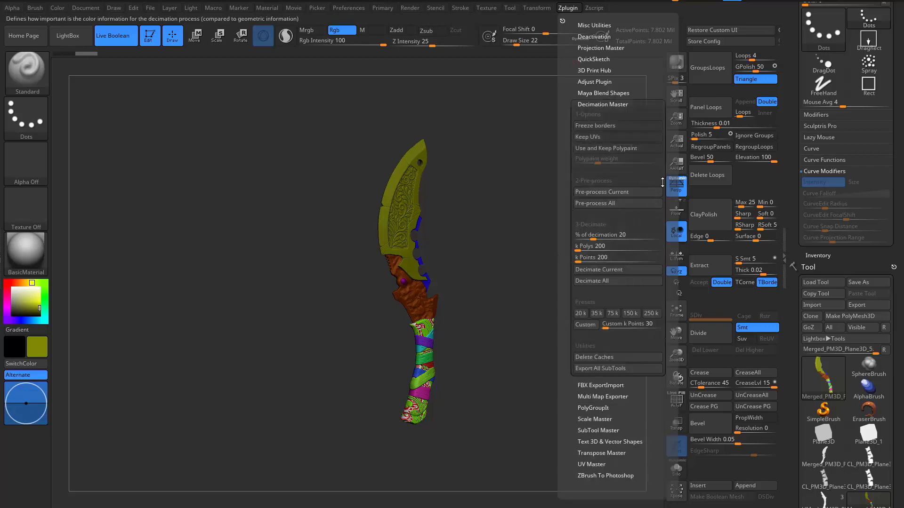
scroll(671, 213, "down", 3)
scroll(671, 213, "up", 3)
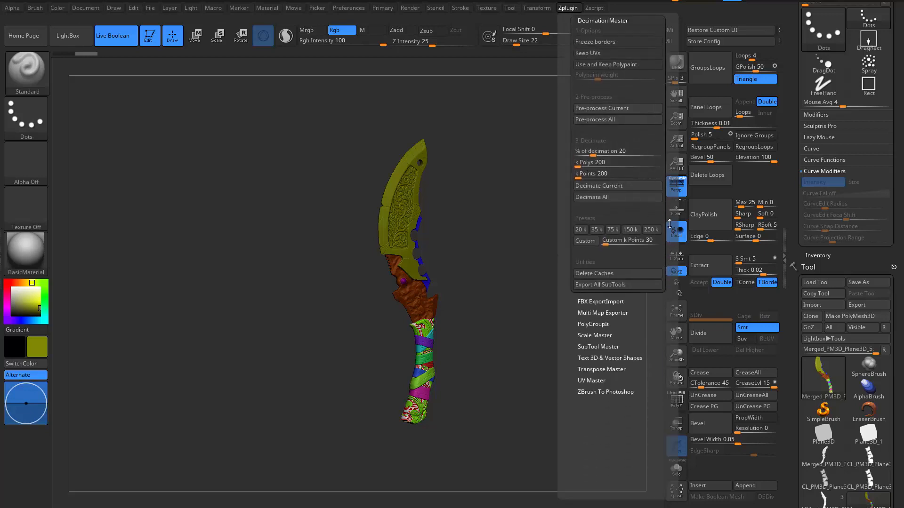
left_click(596, 231)
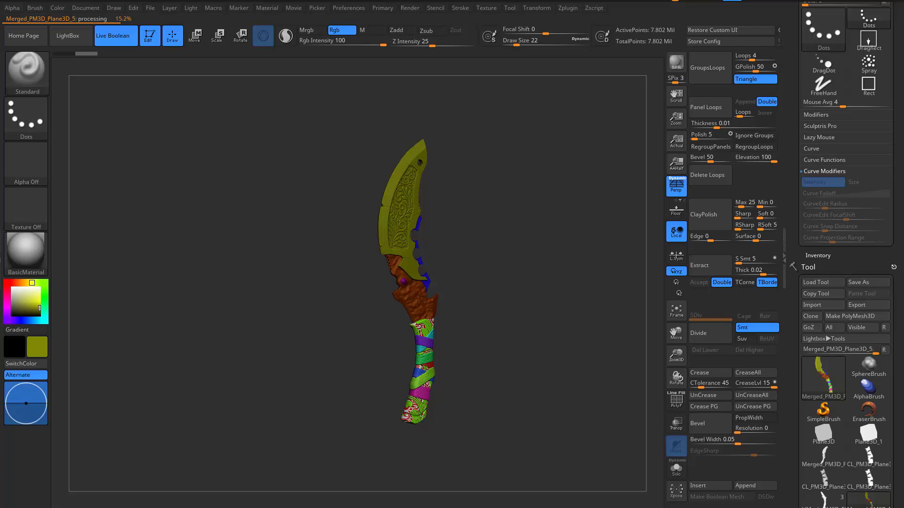
mouse_move(521, 354)
left_mouse_down()
mouse_move(518, 303)
mouse_move(504, 341)
mouse_move(510, 410)
mouse_move(401, 416)
mouse_move(516, 349)
mouse_move(578, 335)
mouse_move(519, 314)
mouse_move(520, 218)
mouse_move(557, 284)
mouse_move(552, 300)
left_mouse_up()
key("ctrl")
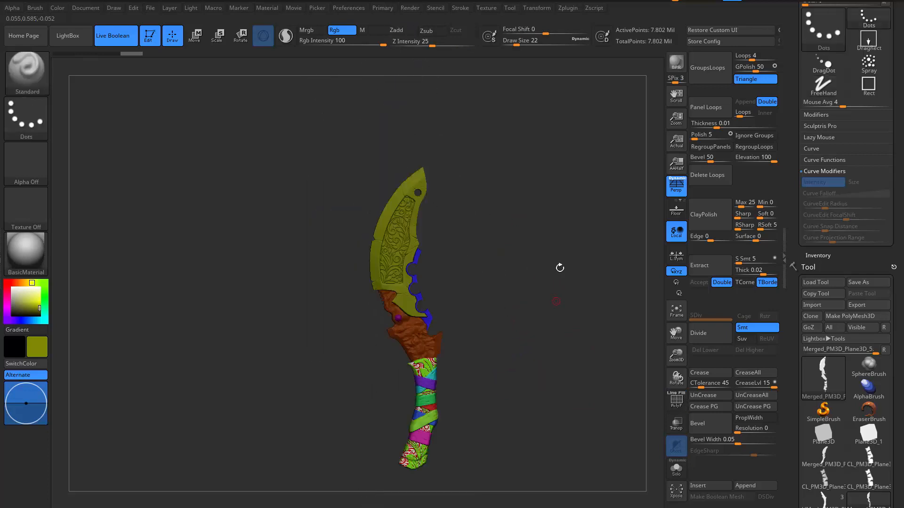
- Pre-process the current merged knife mesh with Decimation Master
left_click(573, 11)
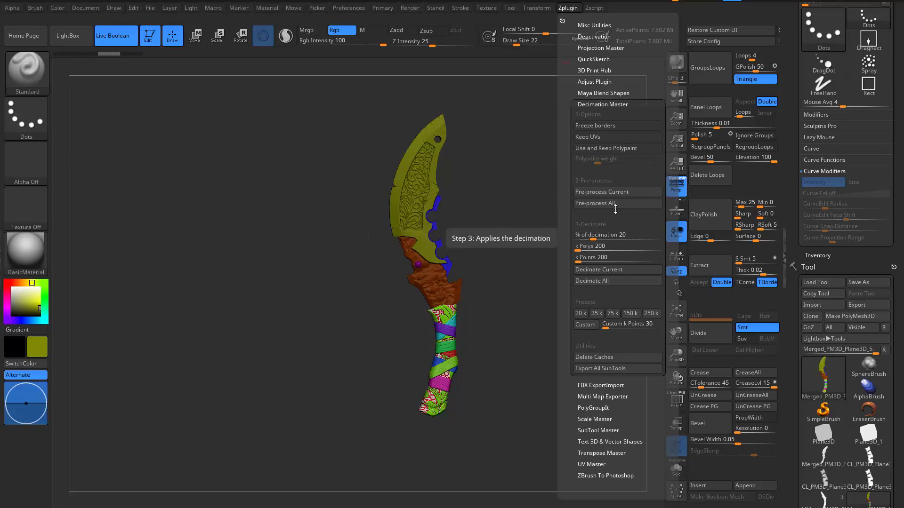
left_click(626, 192)
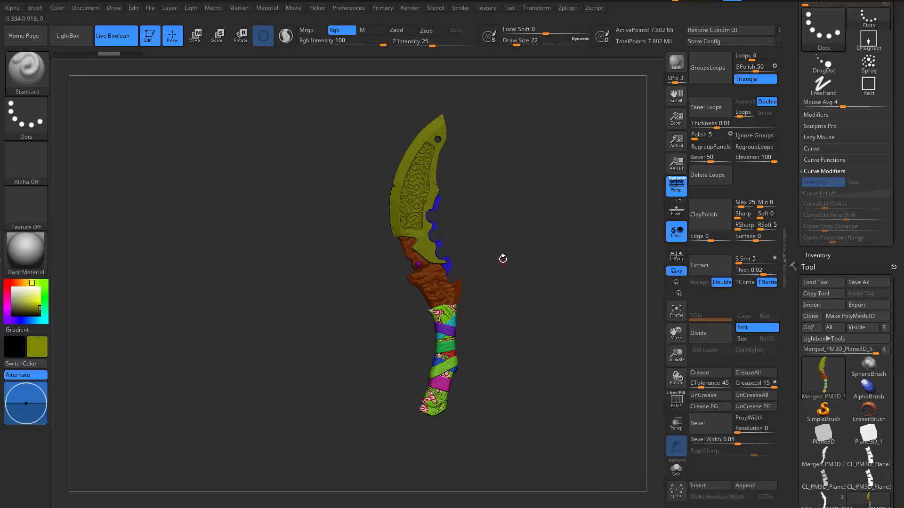
left_click_drag(502, 258, 525, 235)
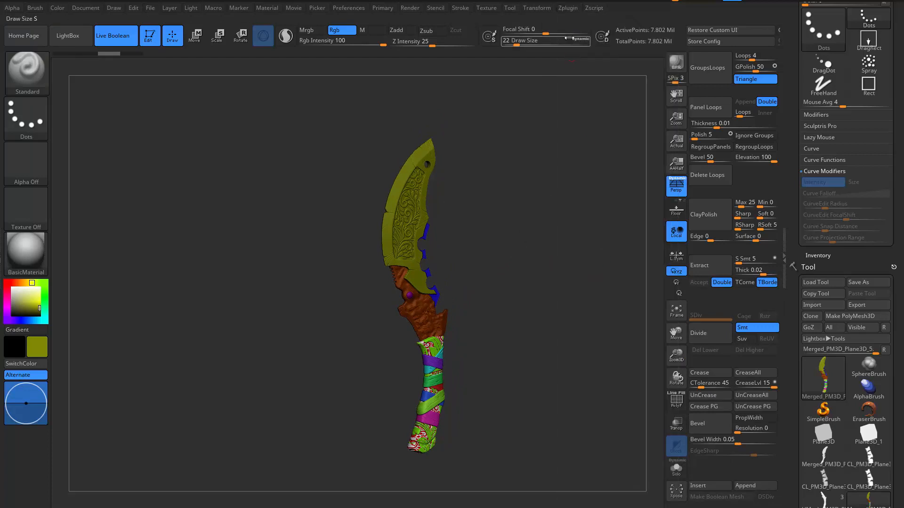
- Dock the Zplugin palette, decimate the current knife mesh at 20 percent, and inspect its wireframe and active point count
left_click(567, 7)
left_click(562, 22)
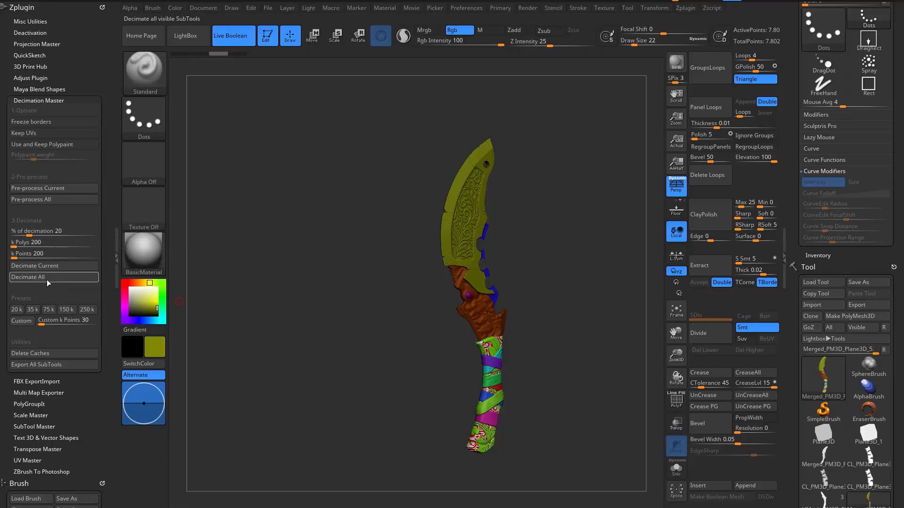
left_click(64, 270)
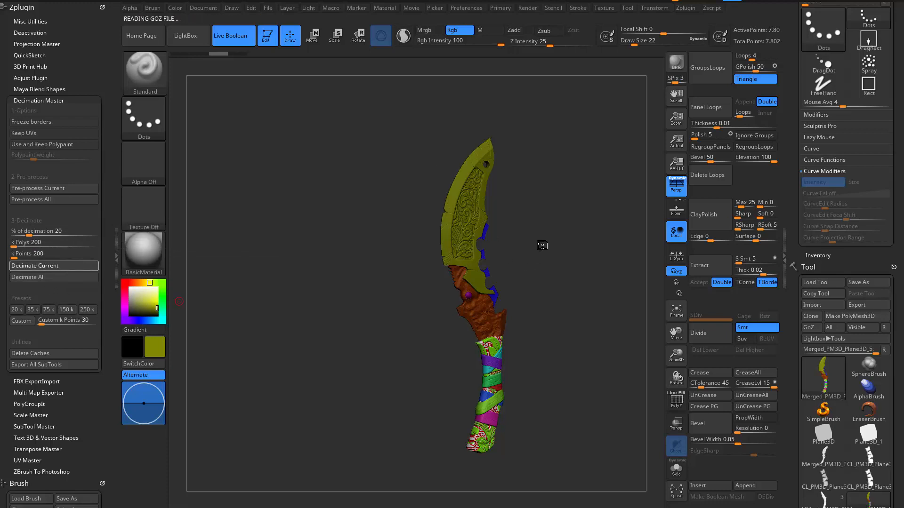
mouse_move(541, 244)
left_mouse_down()
mouse_move(553, 247)
mouse_move(538, 247)
left_mouse_up()
left_click_drag(538, 247, 541, 277, "alt")
key("shift+f")
left_click_drag(287, 405, 323, 348, "alt")
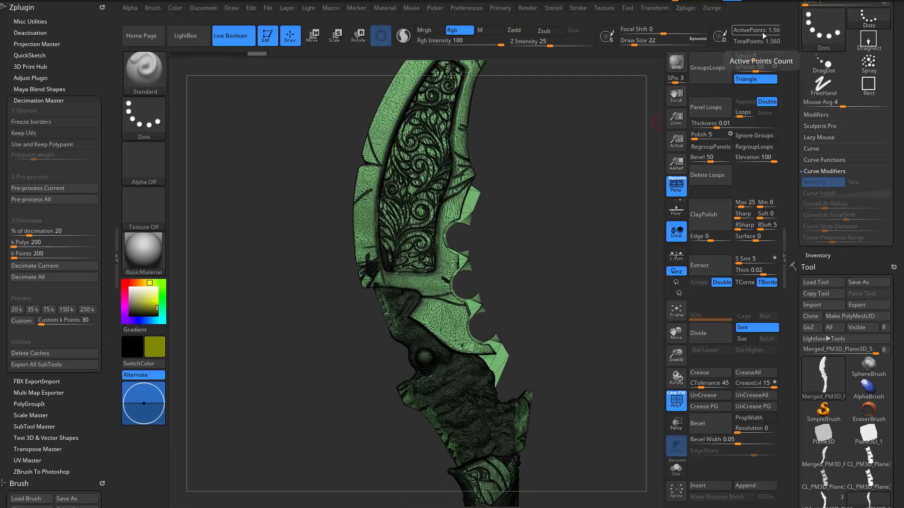
left_click_drag(276, 378, 282, 378)
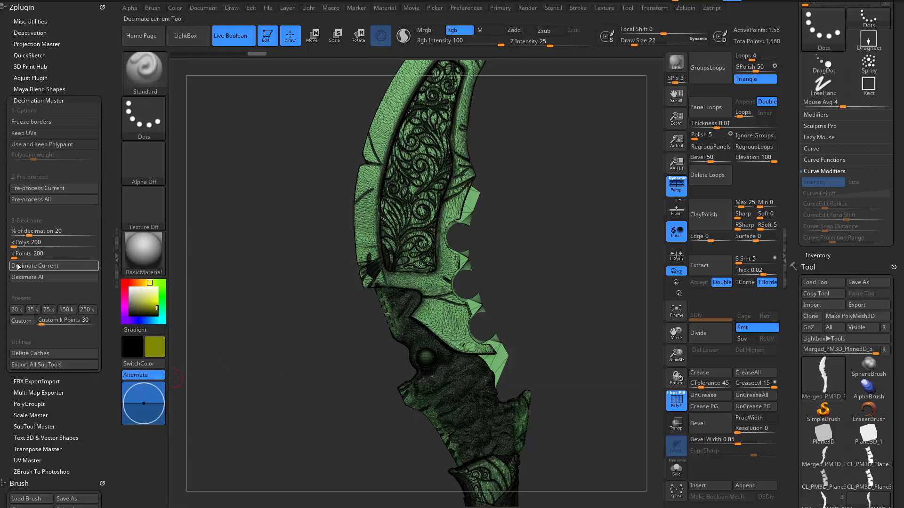
- Set the decimation percentage to 6.89655, decimate the current knife mesh, and check it with and without wireframe
left_click_drag(30, 232, 17, 236)
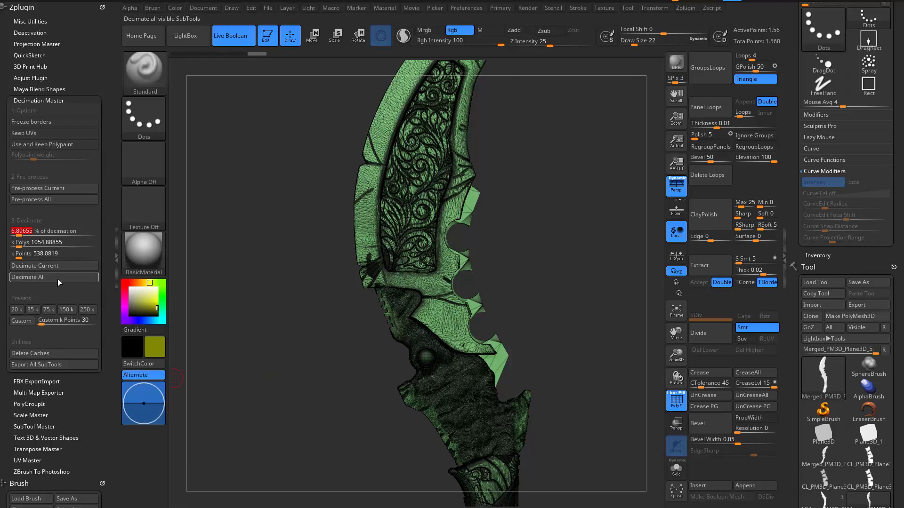
left_click(68, 265)
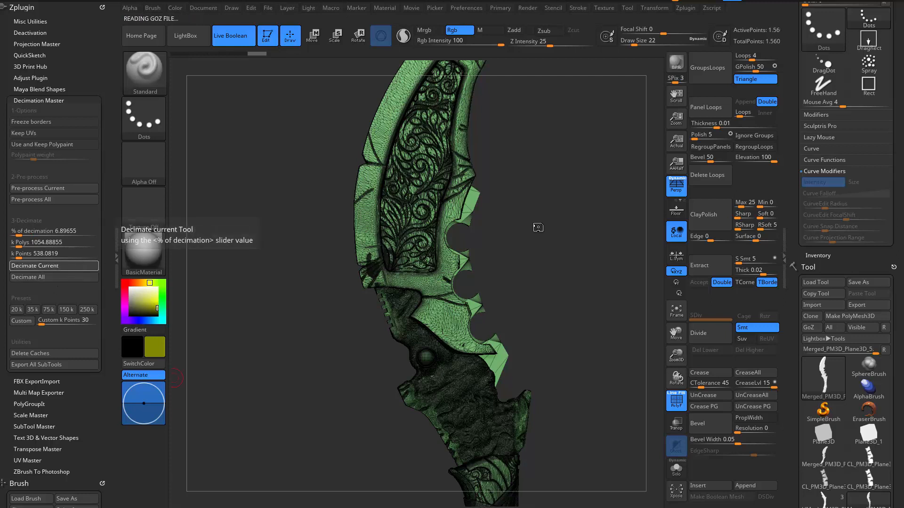
key("shift+f")
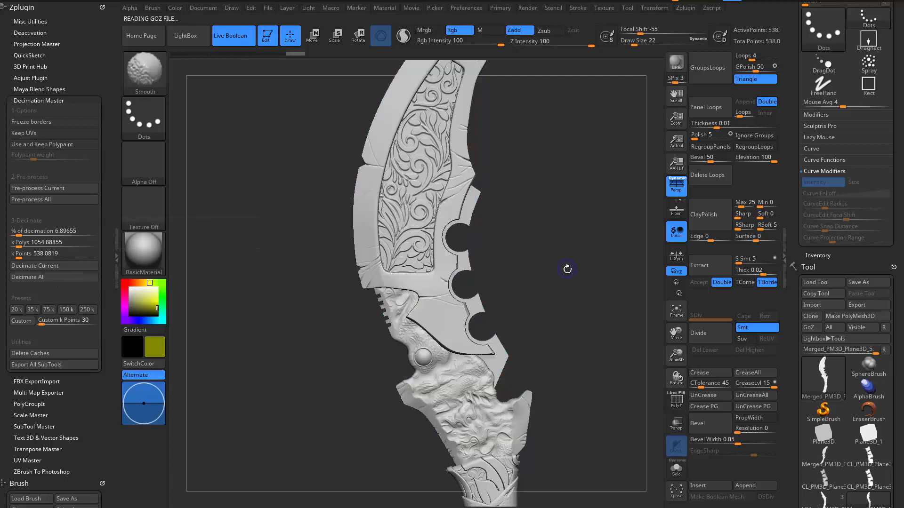
key("shift+f")
mouse_move(569, 354)
left_mouse_down("alt")
mouse_move(550, 201)
mouse_move(501, 221)
mouse_move(527, 293)
mouse_move(537, 287)
left_mouse_up("alt")
key("shift+f")
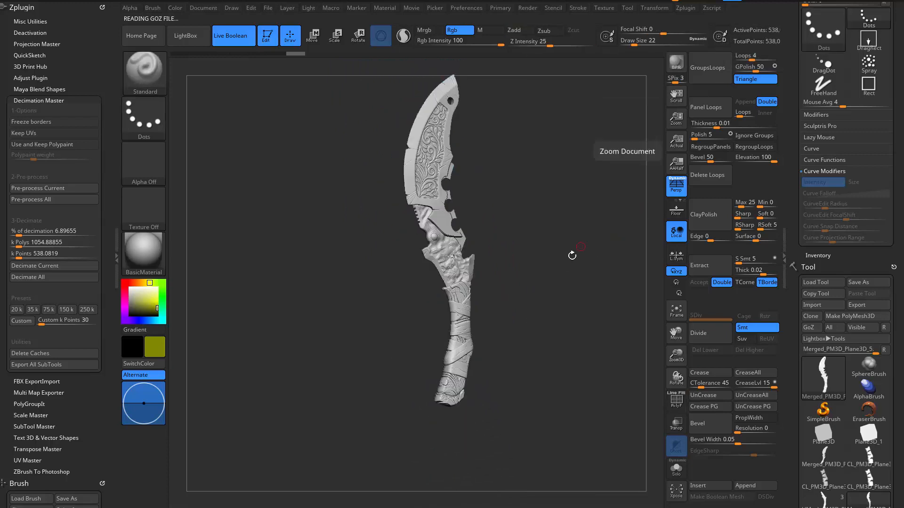
- Examine the decimated knife up close and as a whole, comparing its shaded surface detail with its wireframe density
mouse_move(571, 255)
left_mouse_down("alt")
mouse_move(563, 234)
mouse_move(562, 332)
mouse_move(579, 331)
mouse_move(575, 314)
left_mouse_up("alt")
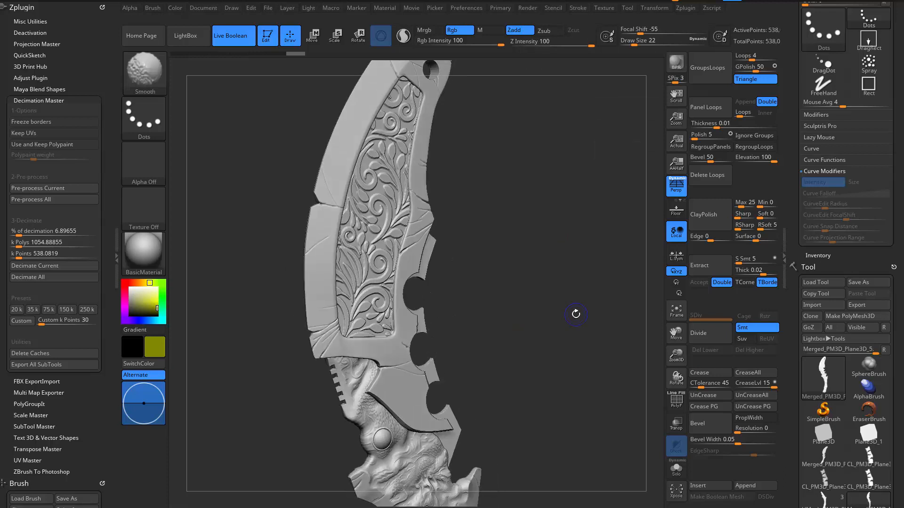
key("shift+f")
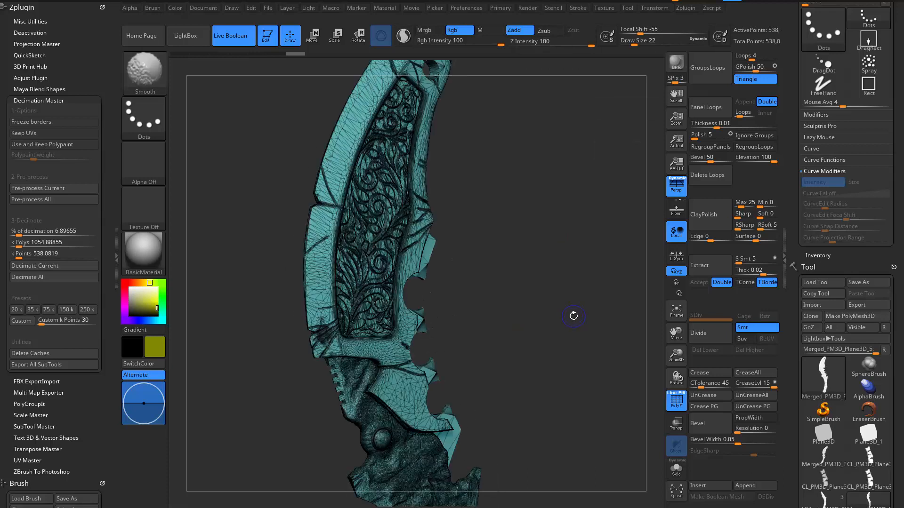
key("shift+f")
key("shift+f")
left_click_drag(571, 318, 632, 280)
key("shift+f")
scroll(794, 302, "up", 1)
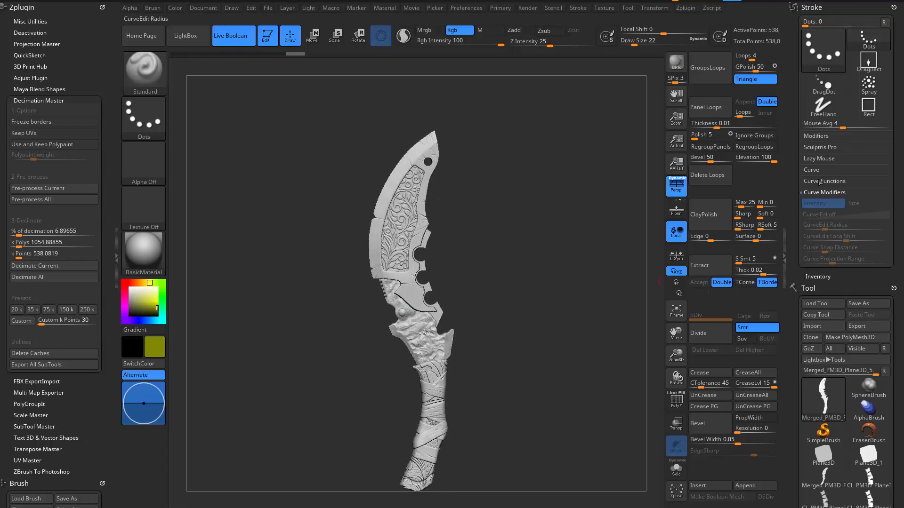
scroll(794, 197, "down", 1)
key("shift+f")
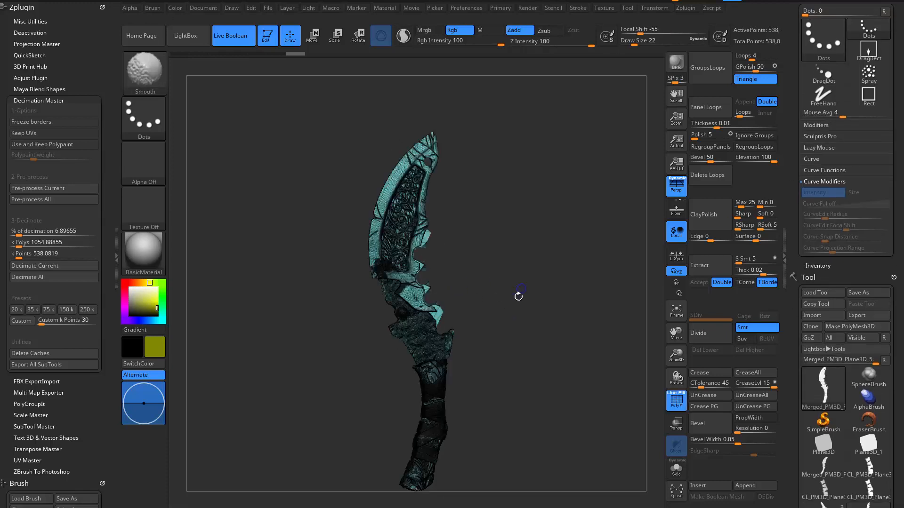
key("shift+f")
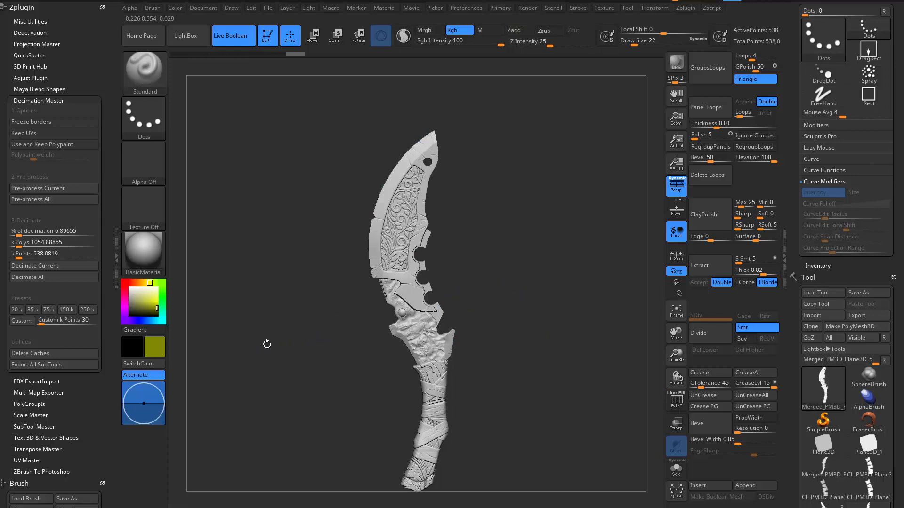
- Set the decimation percentage to 3.44827 and decimate the current knife mesh
left_click(16, 232)
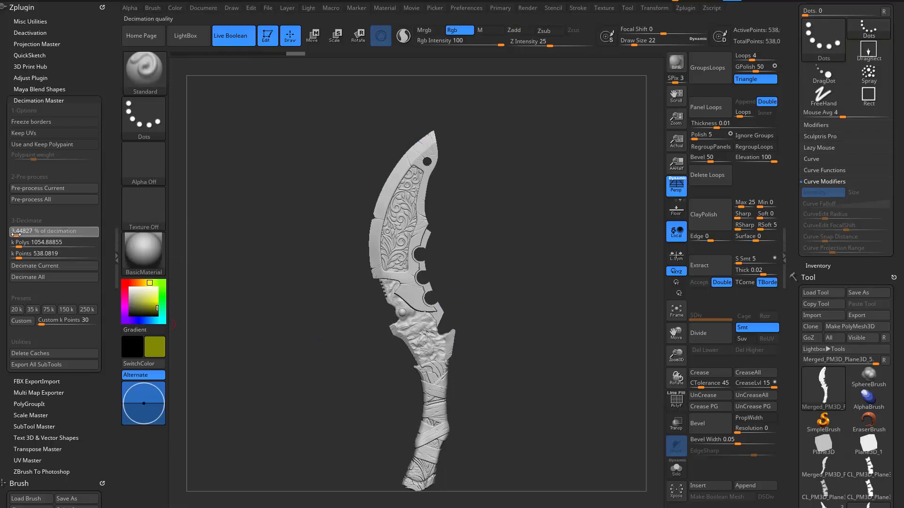
left_click(16, 234)
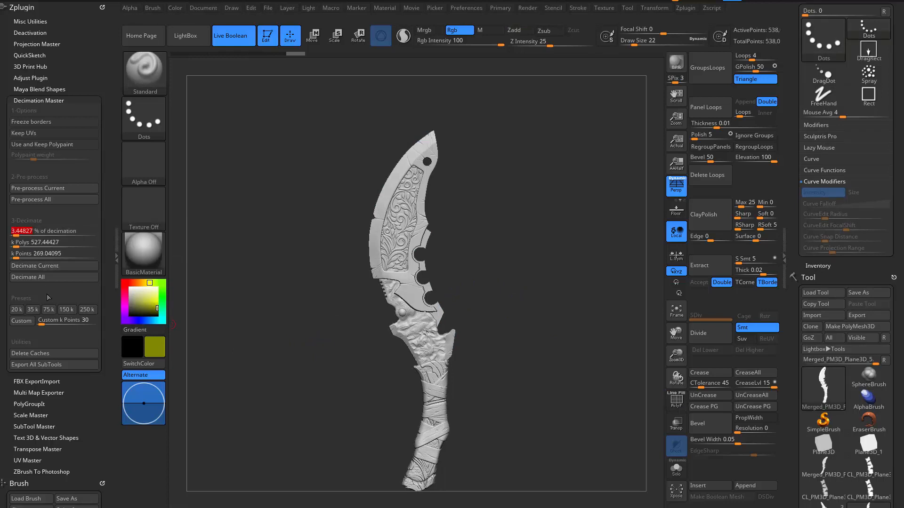
left_click(60, 266)
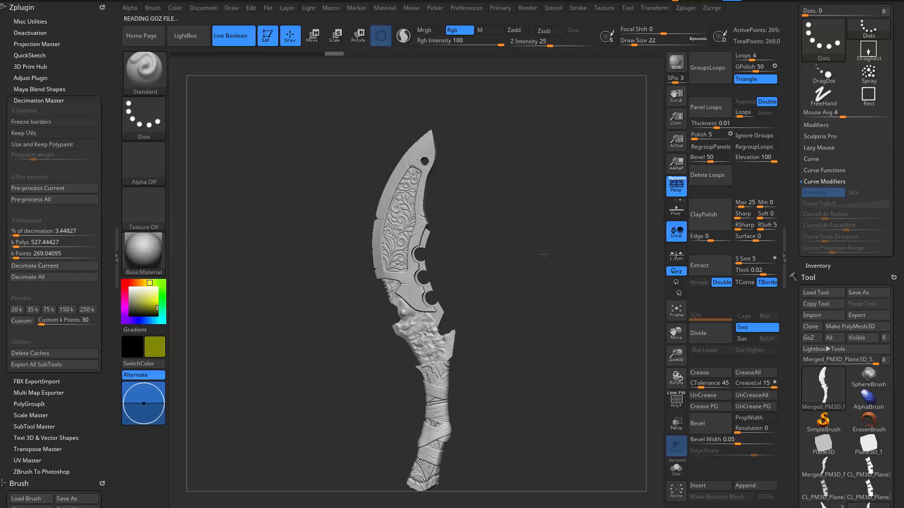
- Compare the decimated knife's wireframe density with its shaded detail, both up close and as a whole
key("shift+f")
left_click_drag(534, 261, 583, 269, "alt")
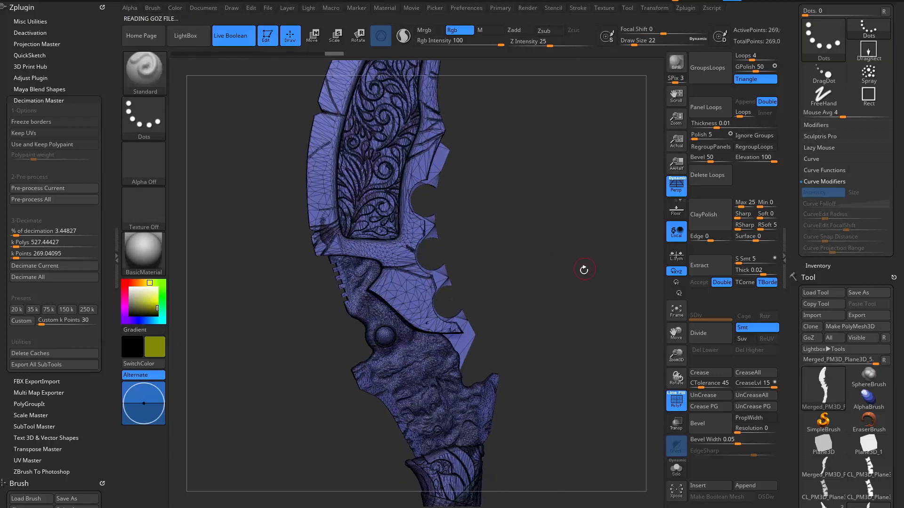
key("shift+f")
key("shift+f")
key("f")
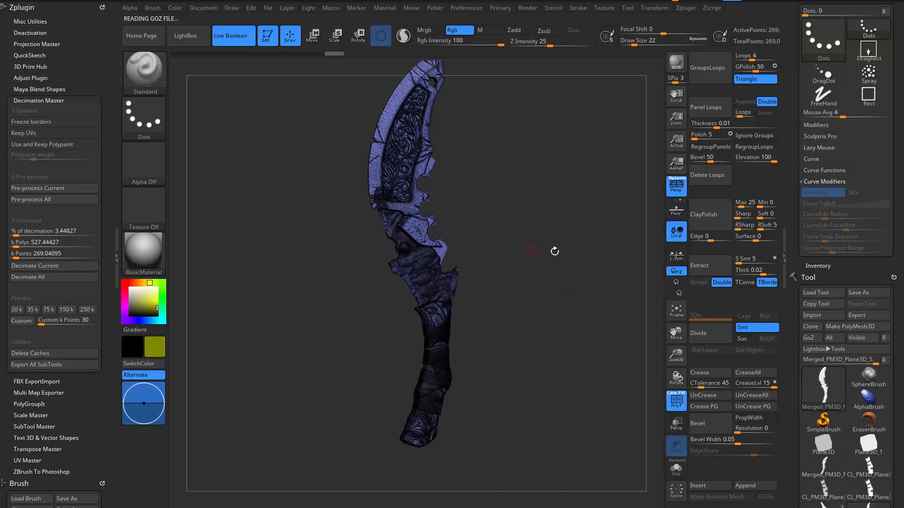
key("shift+f")
key("shift+f")
left_click_drag(531, 301, 527, 245)
left_click_drag(527, 245, 637, 246, "alt")
left_click_drag(587, 350, 530, 336, "alt")
key("shift+f")
key("shift+f")
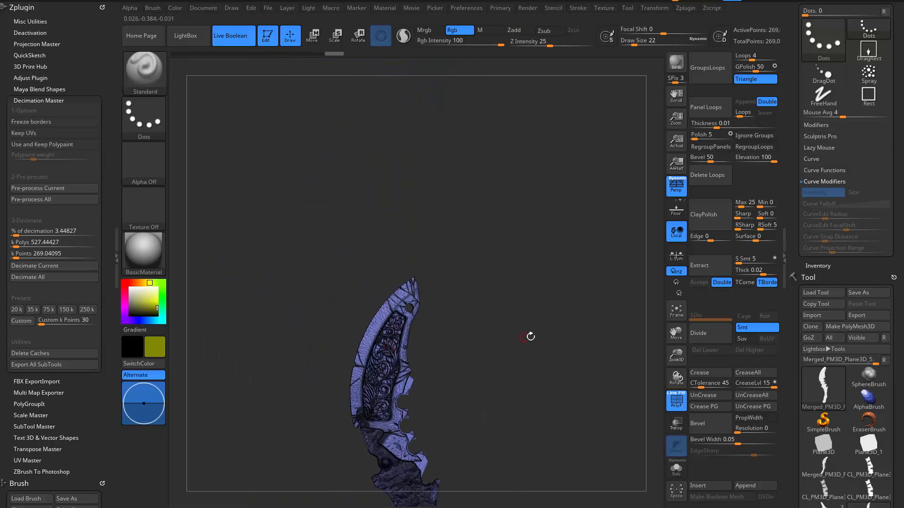
key("shift+f")
left_click_drag(502, 426, 600, 221, "alt")
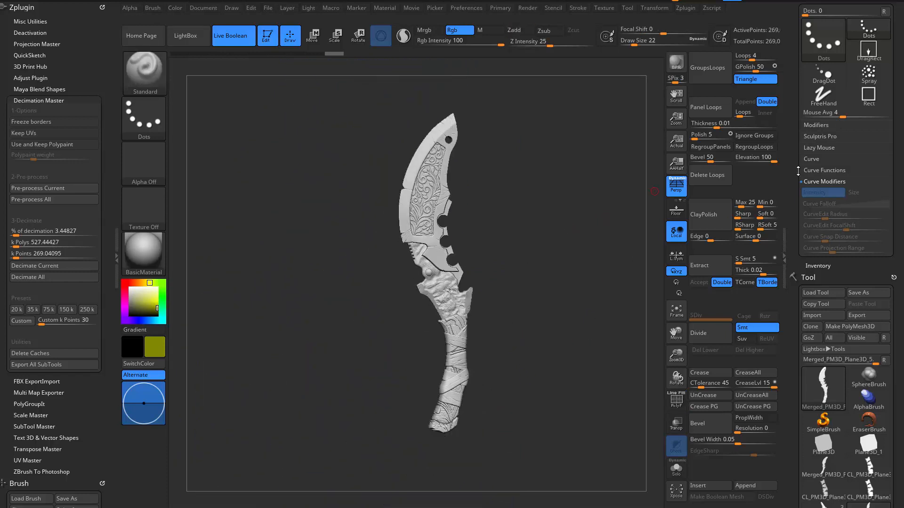
- Export the decimated knife in OBJ format to the sword folder as sword_High_For_Retopo
left_click_drag(796, 179, 798, 67)
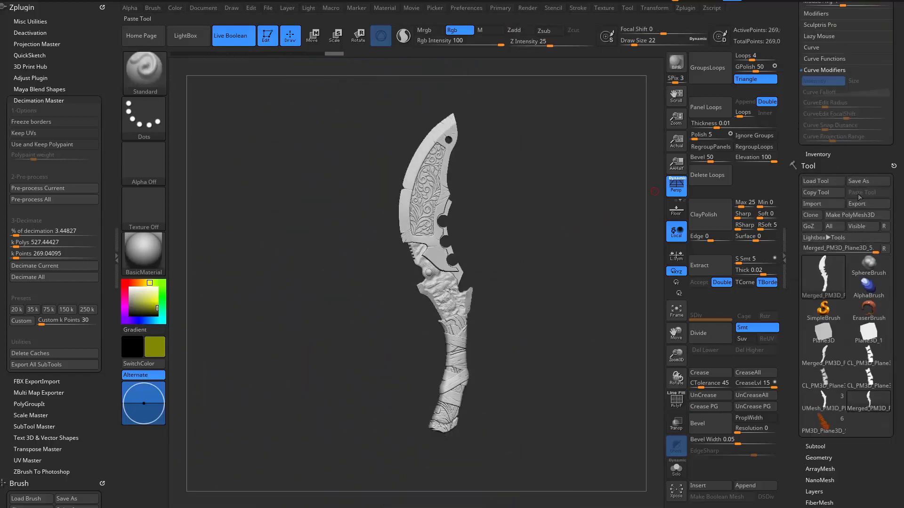
left_click_drag(796, 206, 796, 219)
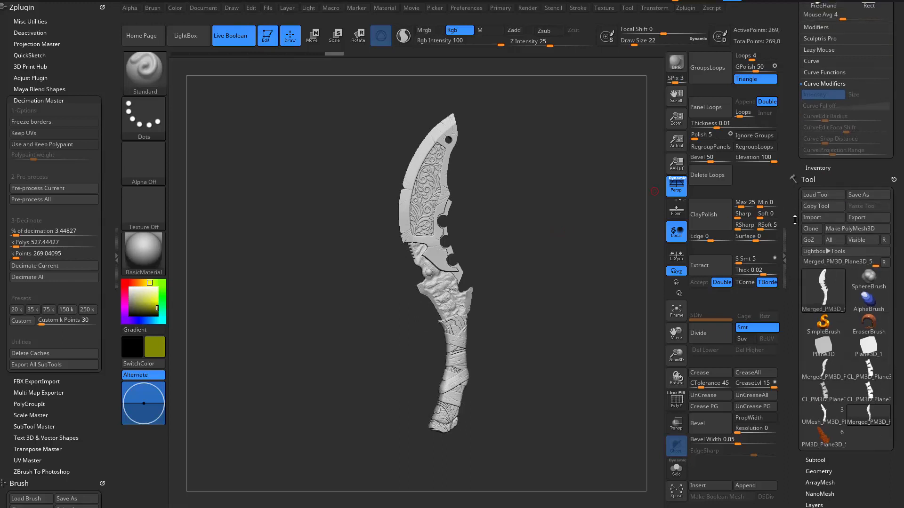
left_click(857, 217)
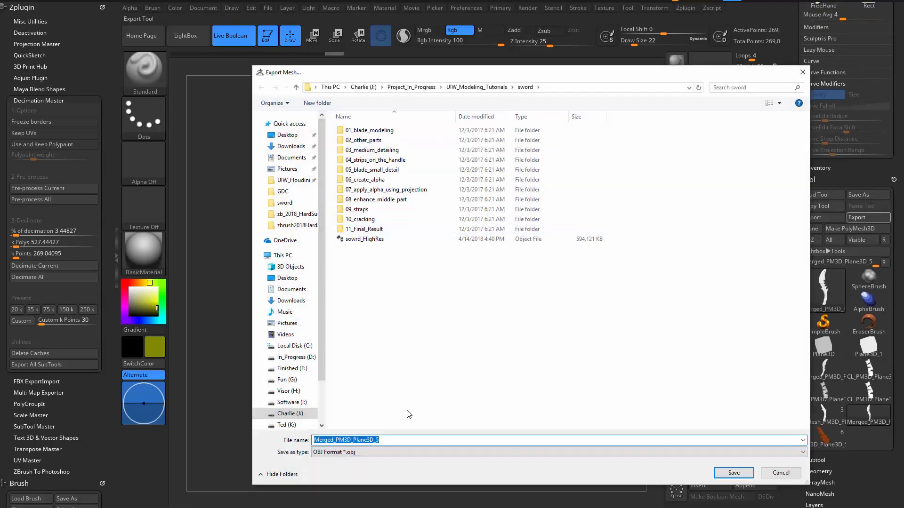
type("sw")
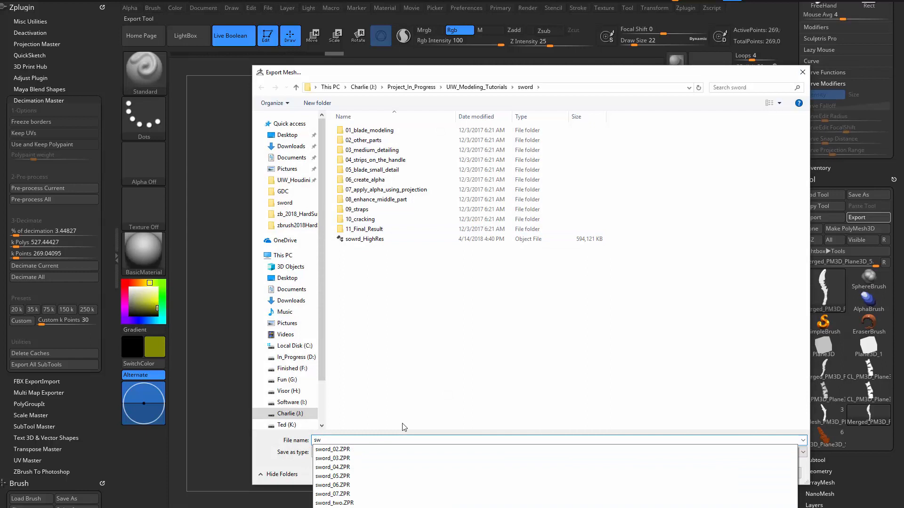
type("ord_base")
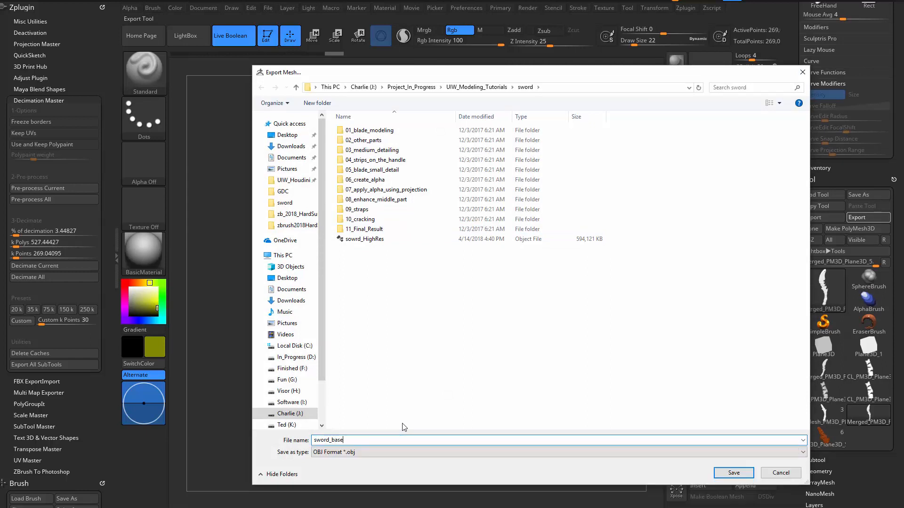
key("BackSpace")
type("Hire")
type("gh_For_Retopo")
left_click(733, 472)
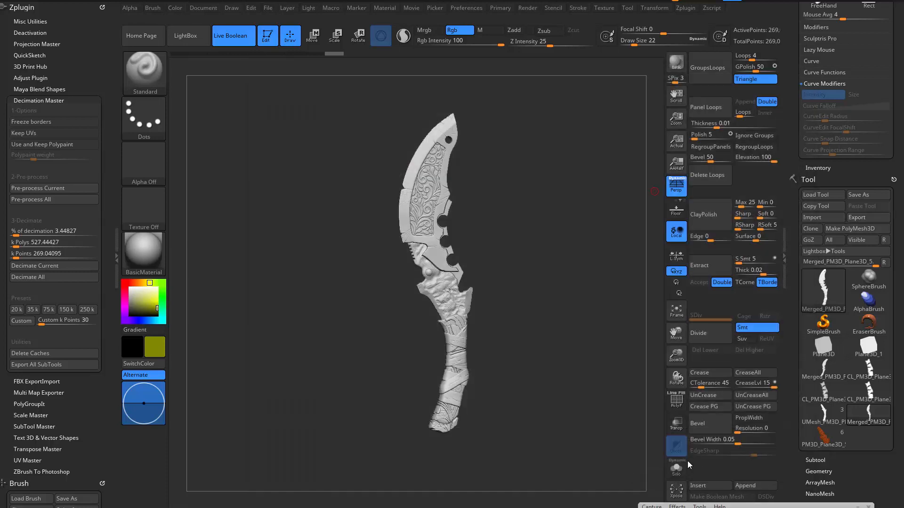